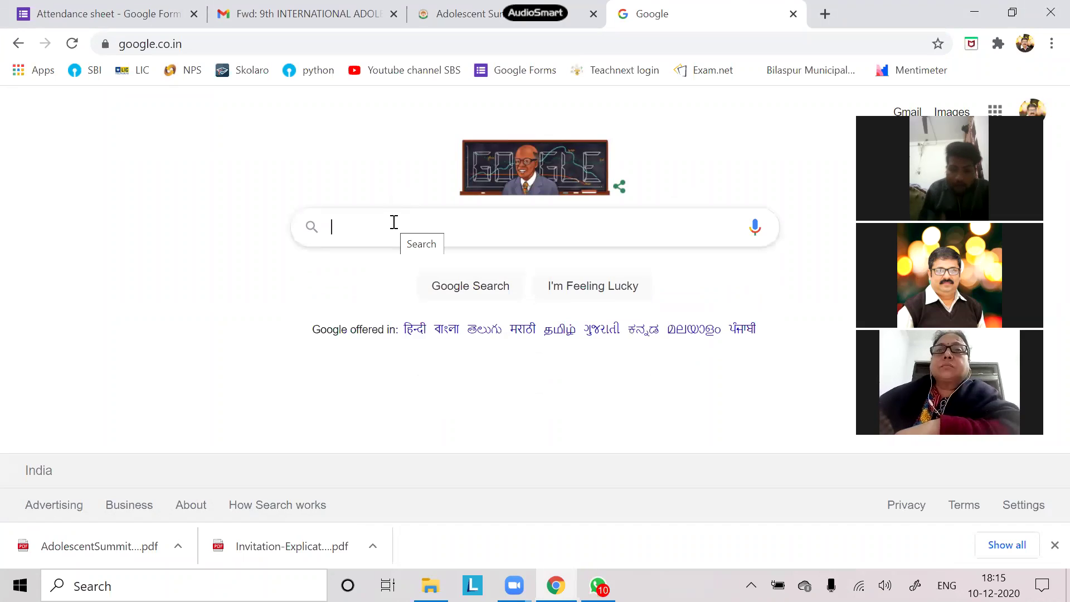
# - Search Google for "google form sign in" and open the Google Forms sign-in result
pyautogui.write('form si')
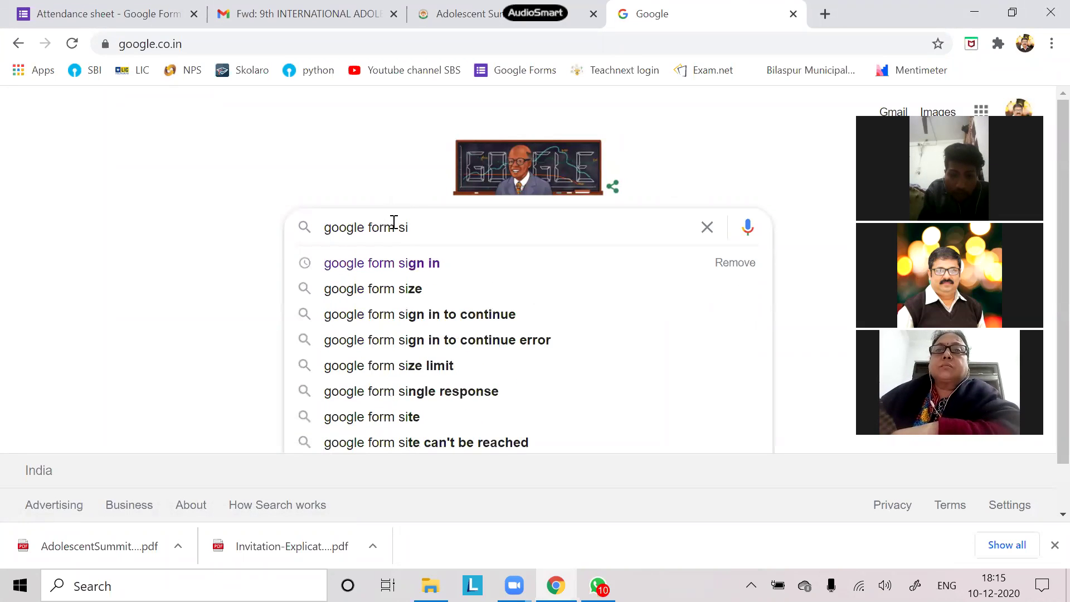
pyautogui.write('gn in')
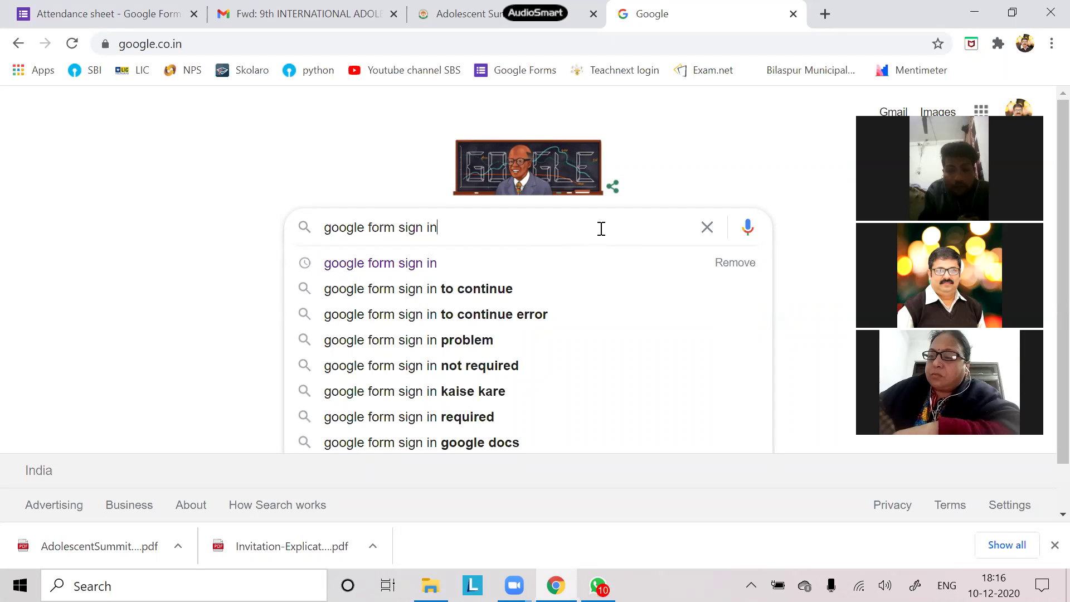
pyautogui.press('Return')
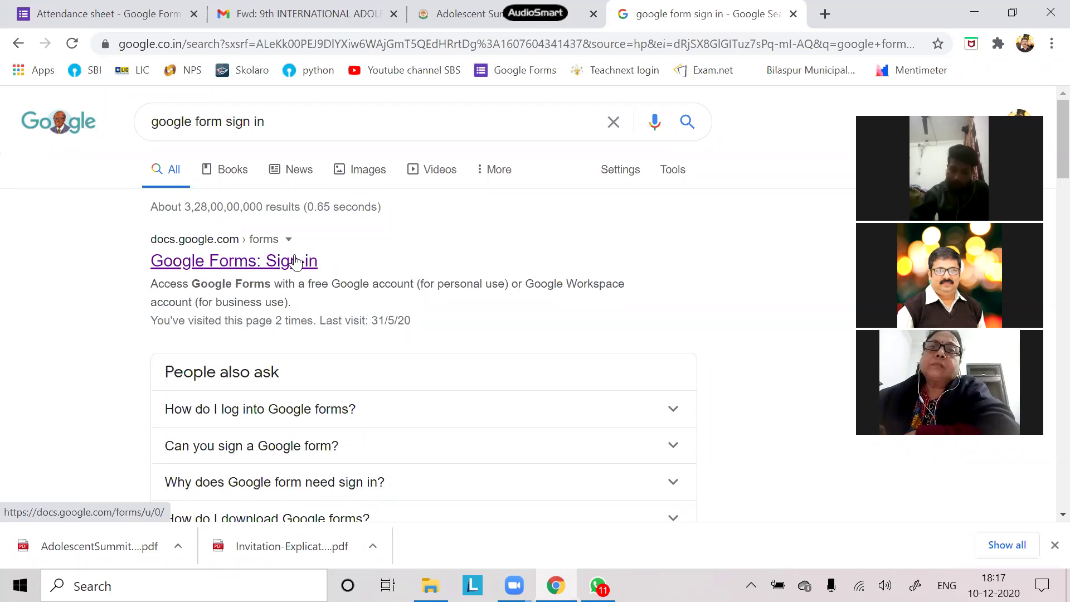
pyautogui.click(296, 261)
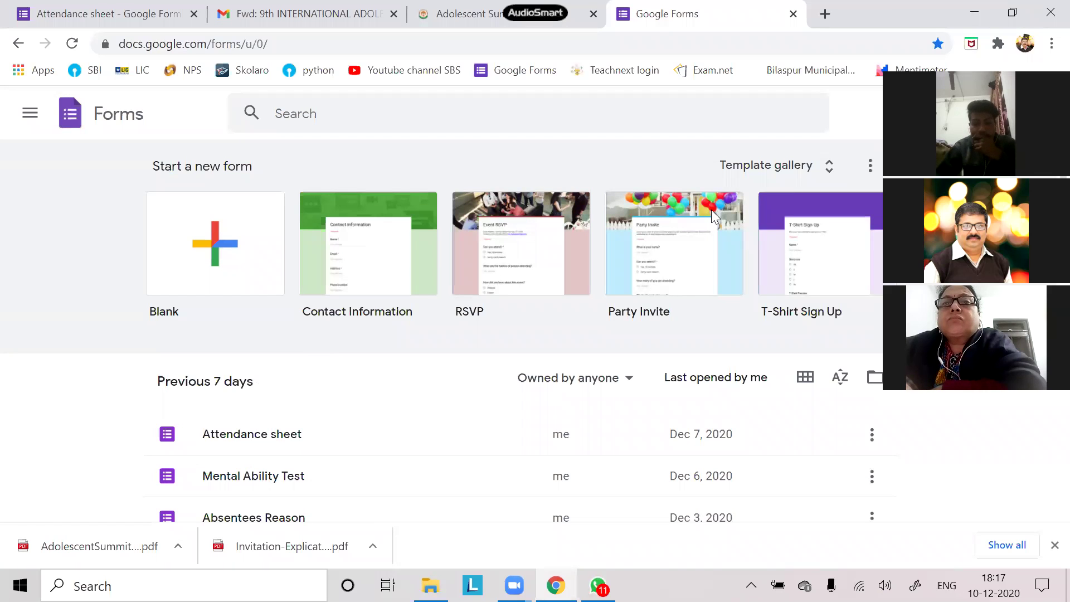
# - Annotate the screen in red, outlining the new-form template row and bracketing the recent forms with the word "Empty"
pyautogui.click(1044, 3)
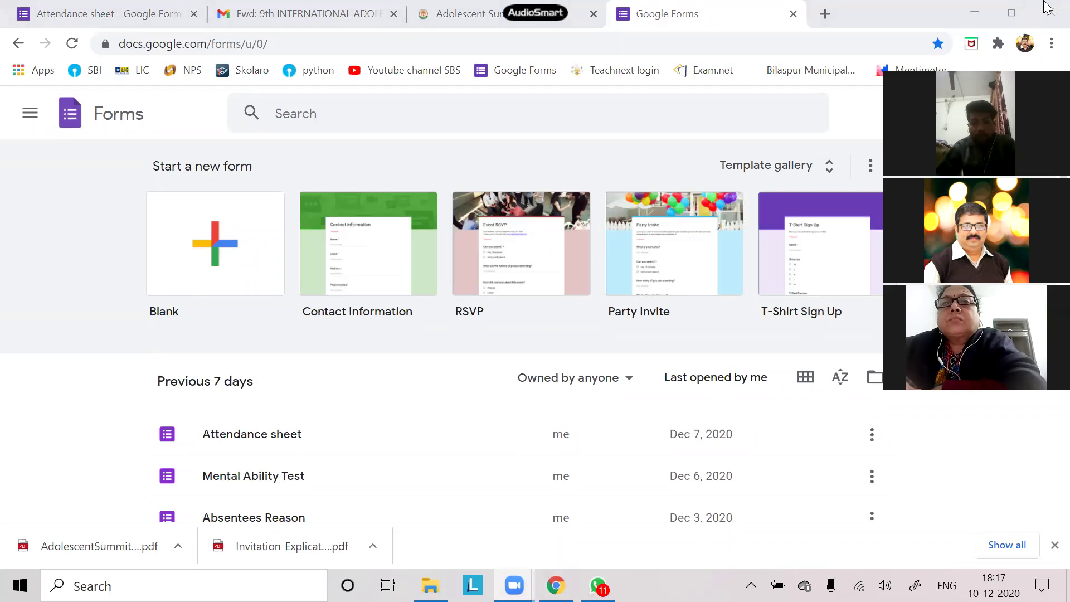
pyautogui.moveTo(308, 166); pyautogui.dragTo(314, 167)
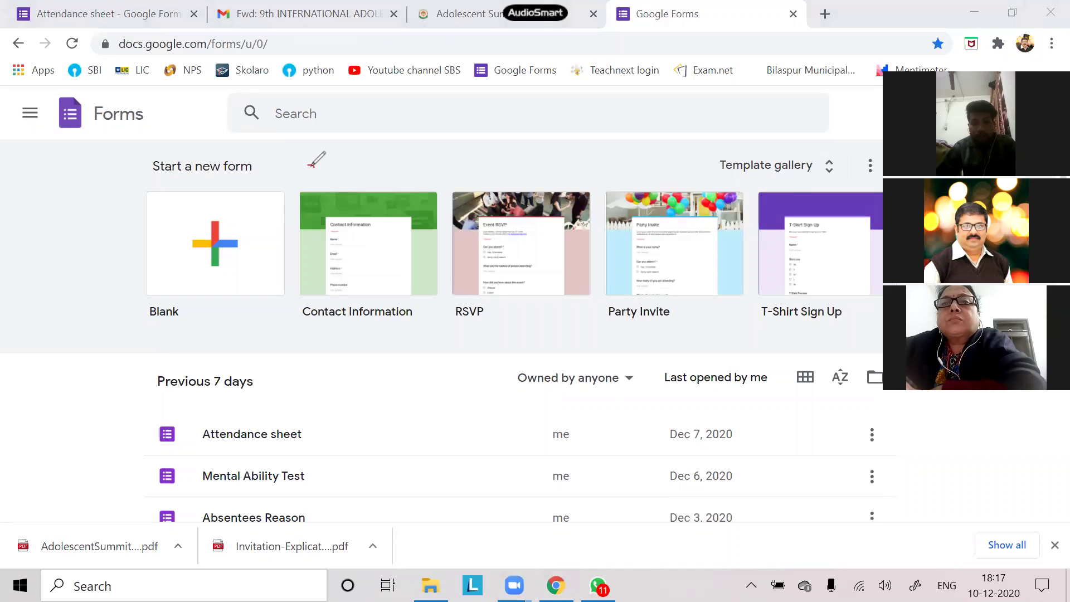
pyautogui.moveTo(152, 176); pyautogui.dragTo(202, 176)
pyautogui.moveTo(127, 190); pyautogui.dragTo(836, 171)
pyautogui.moveTo(128, 191)
pyautogui.mouseDown()
pyautogui.moveTo(161, 322)
pyautogui.moveTo(840, 339)
pyautogui.moveTo(865, 220)
pyautogui.moveTo(836, 171)
pyautogui.mouseUp()
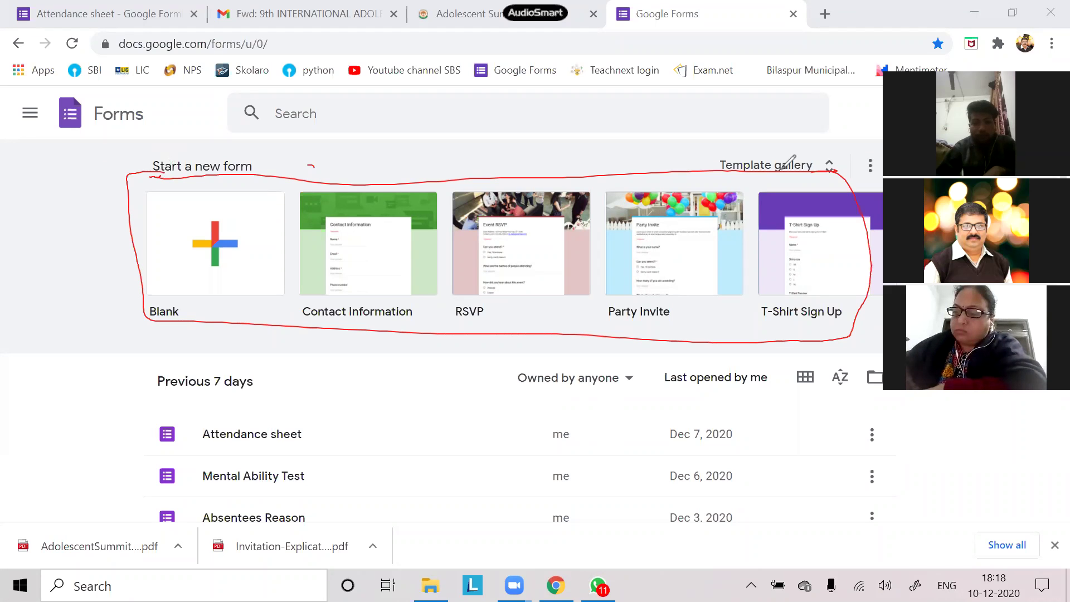
pyautogui.moveTo(120, 438)
pyautogui.mouseDown()
pyautogui.moveTo(145, 416)
pyautogui.moveTo(143, 522)
pyautogui.mouseUp()
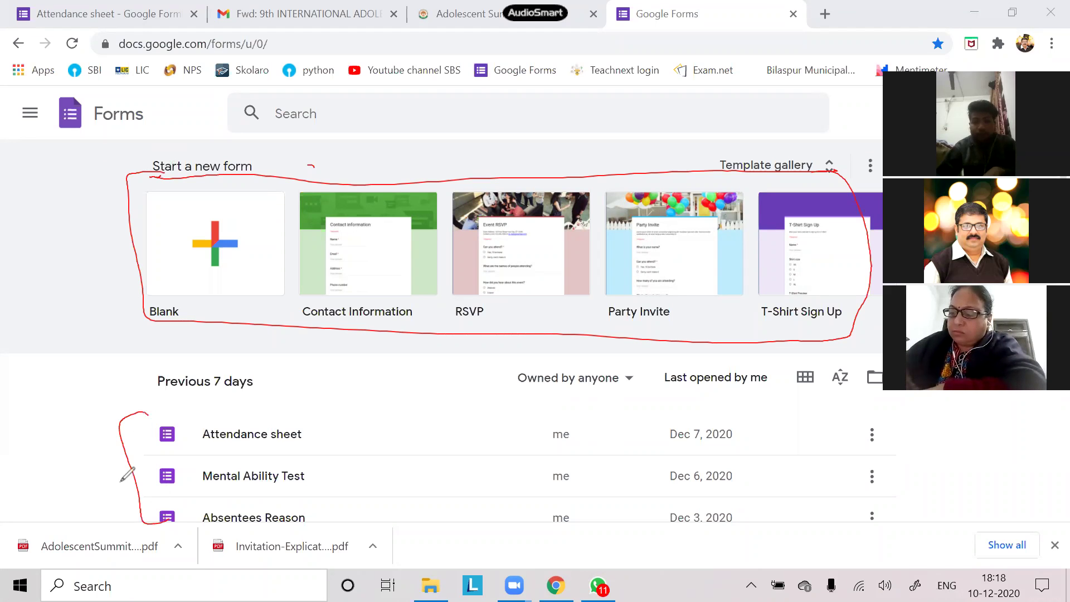
pyautogui.moveTo(32, 421)
pyautogui.mouseDown()
pyautogui.moveTo(37, 459)
pyautogui.moveTo(83, 417)
pyautogui.moveTo(96, 385)
pyautogui.moveTo(112, 396)
pyautogui.moveTo(127, 390)
pyautogui.mouseUp()
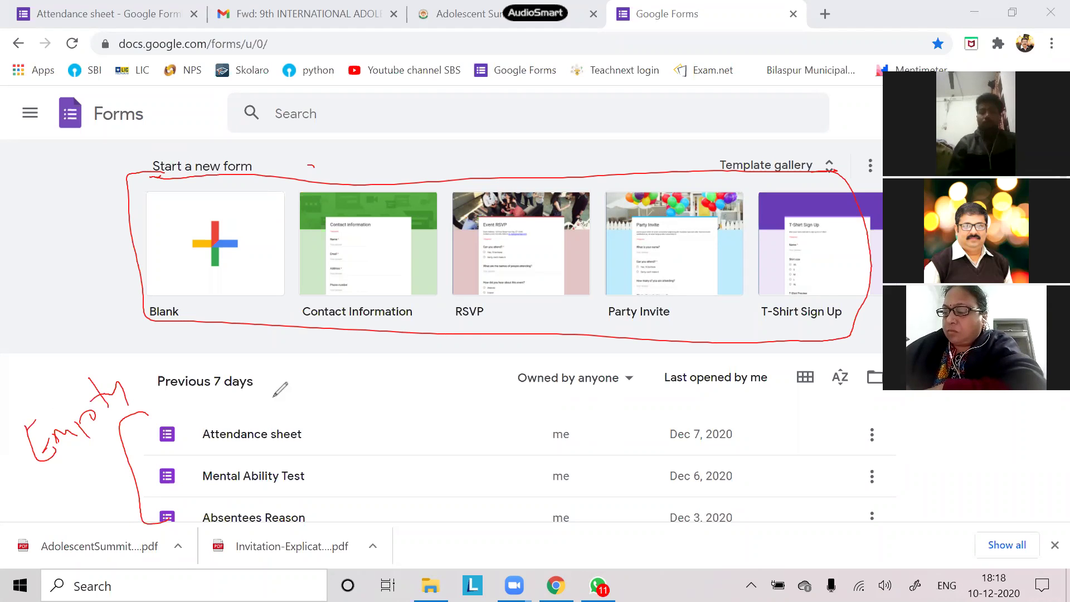
# - Circle and mark the Blank template in red and tick the Contact Information, RSVP, Party Invite and T-Shirt Sign Up templates
pyautogui.moveTo(125, 276)
pyautogui.mouseDown()
pyautogui.moveTo(85, 268)
pyautogui.moveTo(227, 184)
pyautogui.mouseUp()
pyautogui.moveTo(127, 240); pyautogui.dragTo(287, 177)
pyautogui.moveTo(125, 227)
pyautogui.mouseDown()
pyautogui.moveTo(262, 184)
pyautogui.moveTo(156, 261)
pyautogui.moveTo(278, 180)
pyautogui.moveTo(143, 244)
pyautogui.mouseUp()
pyautogui.moveTo(266, 184)
pyautogui.mouseDown()
pyautogui.moveTo(245, 167)
pyautogui.moveTo(278, 206)
pyautogui.moveTo(178, 207)
pyautogui.mouseUp()
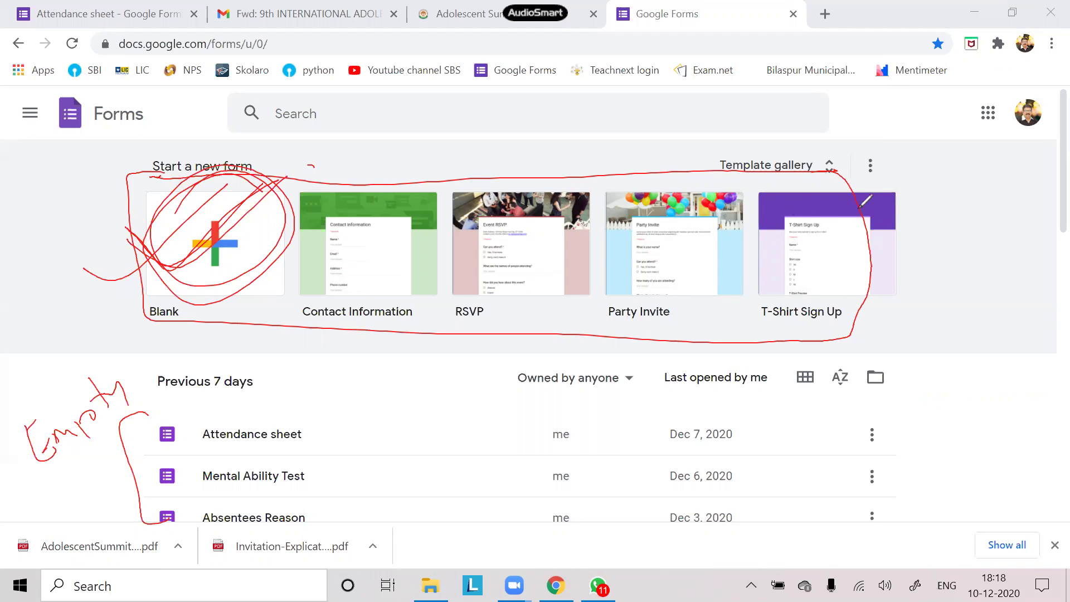
pyautogui.moveTo(267, 287)
pyautogui.mouseDown()
pyautogui.moveTo(304, 245)
pyautogui.moveTo(449, 262)
pyautogui.mouseUp()
pyautogui.moveTo(500, 287); pyautogui.dragTo(573, 277)
pyautogui.moveTo(644, 281); pyautogui.dragTo(724, 229)
pyautogui.moveTo(796, 270); pyautogui.dragTo(868, 220)
# - Circle the owner and last-opened columns of the recent forms in red and write "Blank" beside the circle
pyautogui.moveTo(956, 408)
pyautogui.mouseDown()
pyautogui.moveTo(746, 365)
pyautogui.moveTo(524, 431)
pyautogui.mouseUp()
pyautogui.moveTo(560, 542)
pyautogui.mouseDown()
pyautogui.moveTo(869, 440)
pyautogui.moveTo(785, 366)
pyautogui.mouseUp()
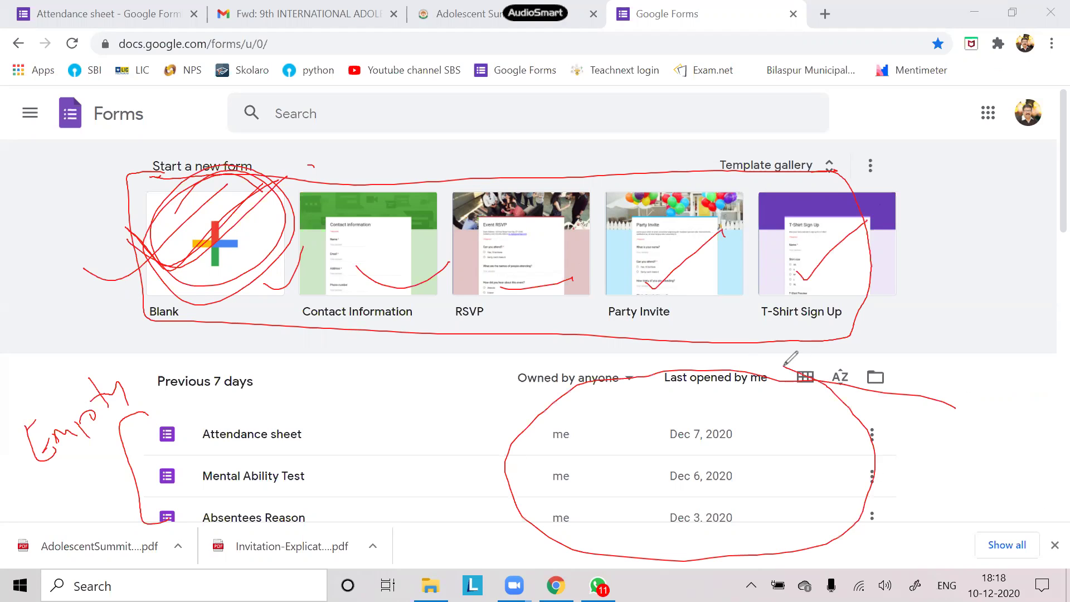
pyautogui.moveTo(429, 406)
pyautogui.mouseDown()
pyautogui.moveTo(433, 446)
pyautogui.moveTo(446, 443)
pyautogui.mouseUp()
pyautogui.moveTo(459, 417)
pyautogui.mouseDown()
pyautogui.moveTo(473, 426)
pyautogui.moveTo(484, 414)
pyautogui.mouseUp()
pyautogui.moveTo(499, 386)
pyautogui.mouseDown()
pyautogui.moveTo(489, 417)
pyautogui.moveTo(528, 397)
pyautogui.mouseUp()
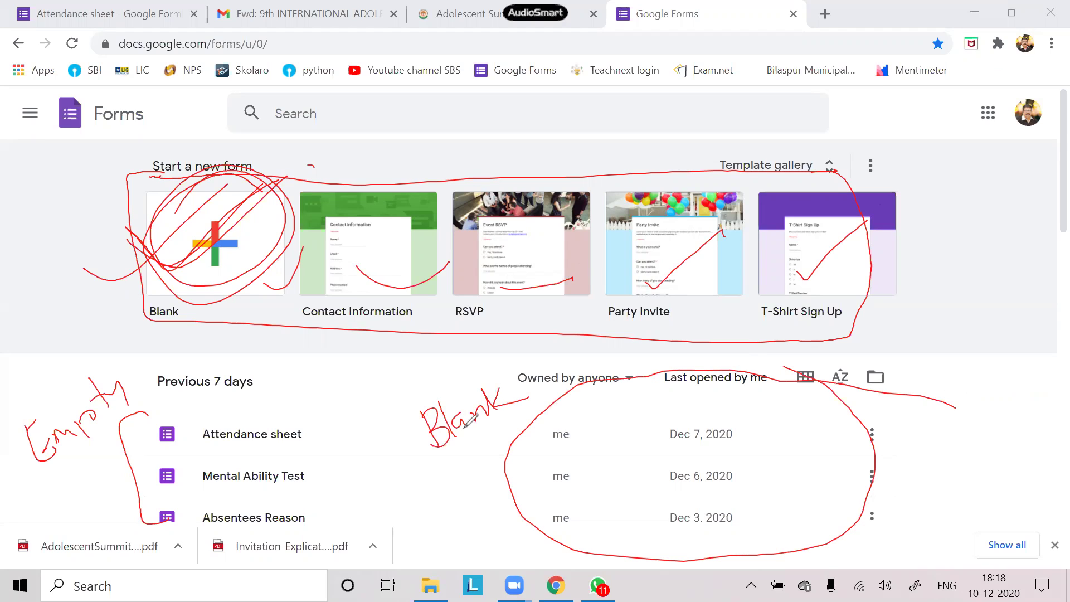
# - Draw red tick marks beside the Attendance sheet, Mental Ability Test and Absentees Reason forms
pyautogui.moveTo(296, 433); pyautogui.dragTo(349, 401)
pyautogui.moveTo(334, 449)
pyautogui.mouseDown()
pyautogui.moveTo(304, 481)
pyautogui.moveTo(358, 434)
pyautogui.mouseUp()
pyautogui.moveTo(301, 512); pyautogui.dragTo(396, 462)
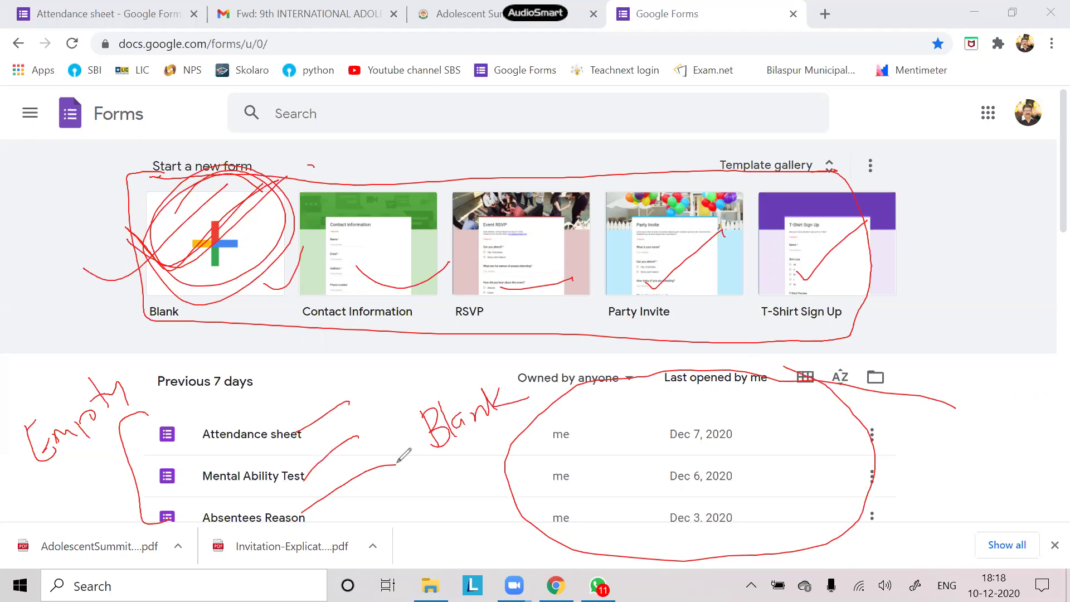
# - Clear the drawn annotations, mark the Blank template with a single red tick and end the annotation
pyautogui.click(735, 127)
pyautogui.moveTo(165, 253)
pyautogui.mouseDown()
pyautogui.moveTo(192, 267)
pyautogui.moveTo(279, 216)
pyautogui.mouseUp()
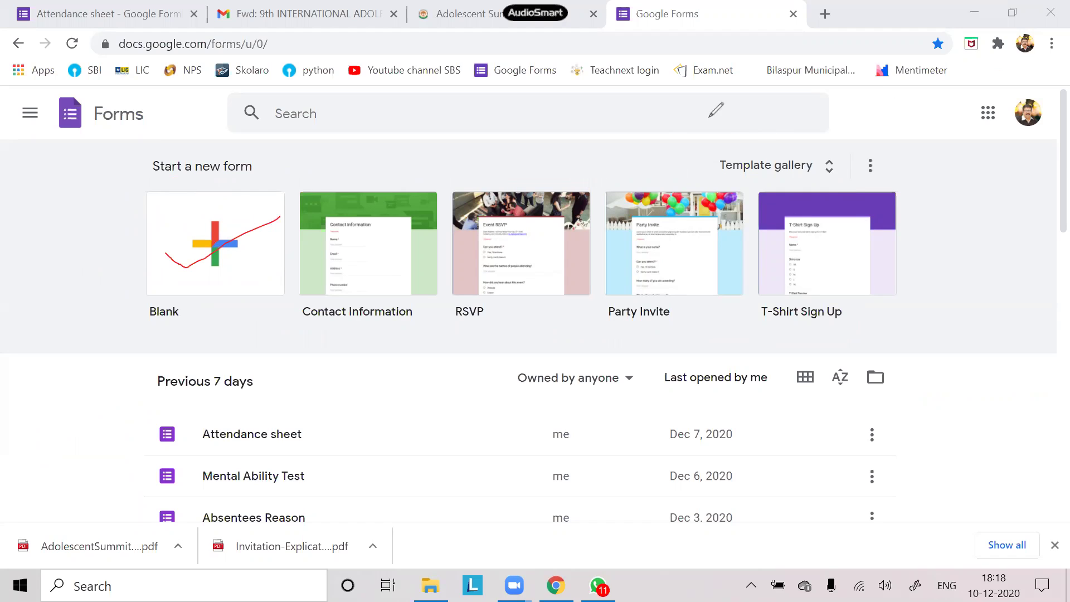
pyautogui.press('Escape')
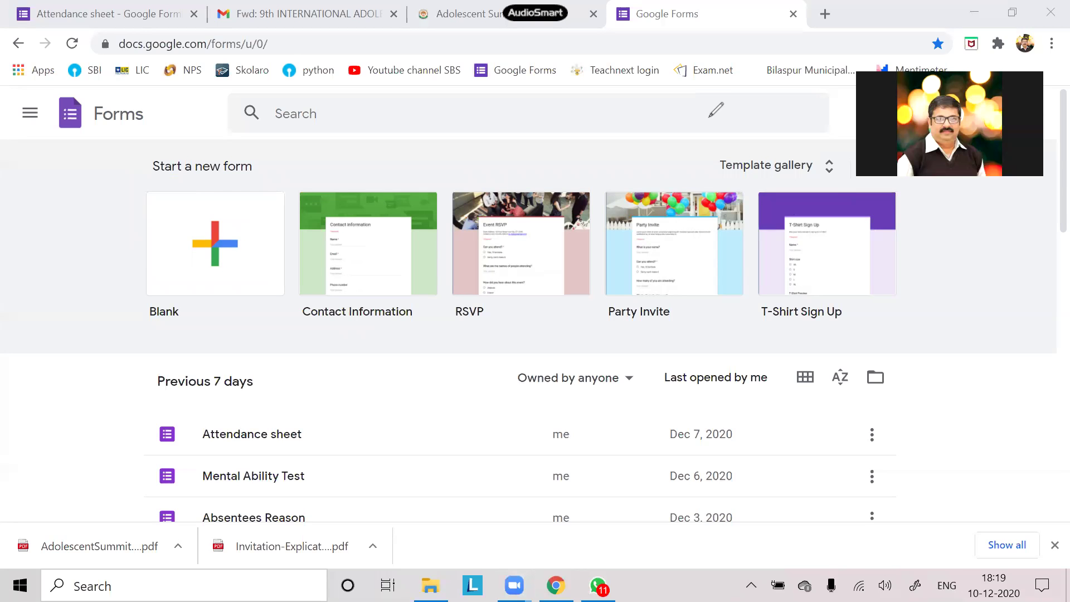
# - Create a blank form and title it "AVP - CLASS 2 - GK - MID TERM EXAM"
pyautogui.click(217, 248)
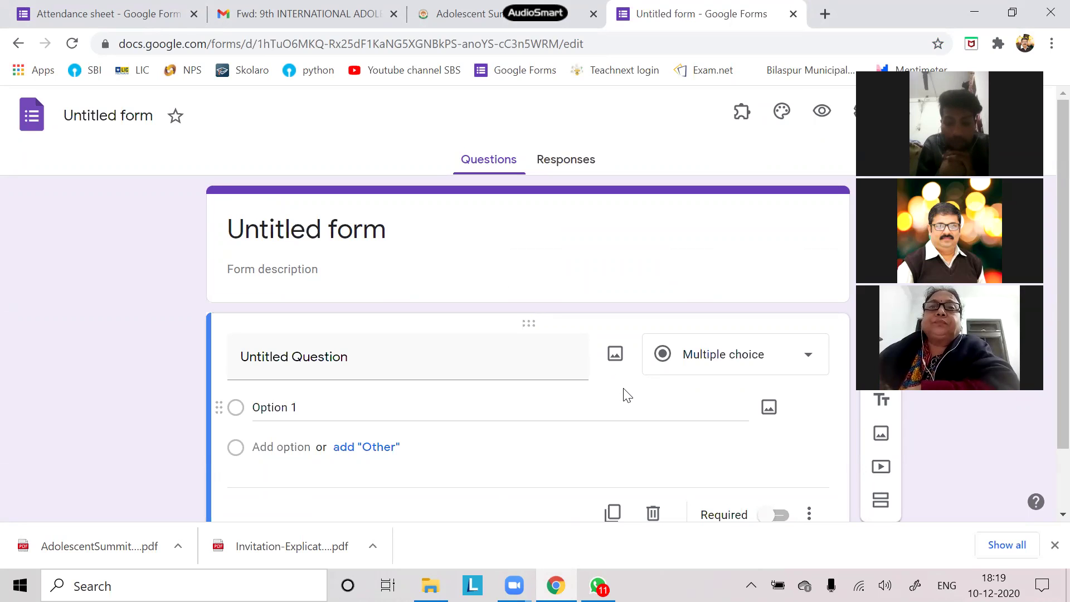
pyautogui.click(389, 229)
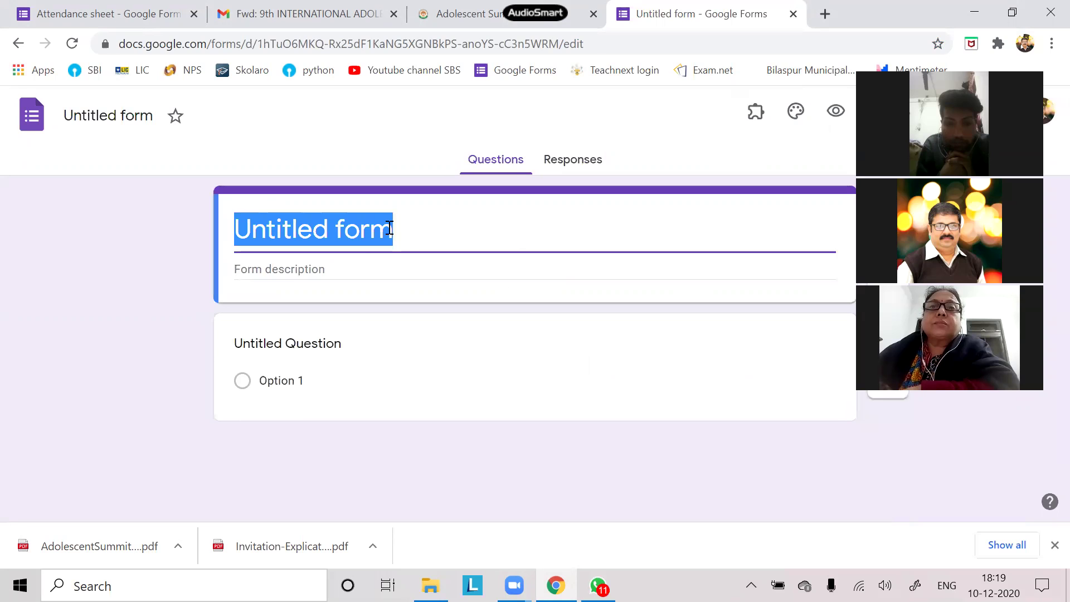
pyautogui.write('AVP')
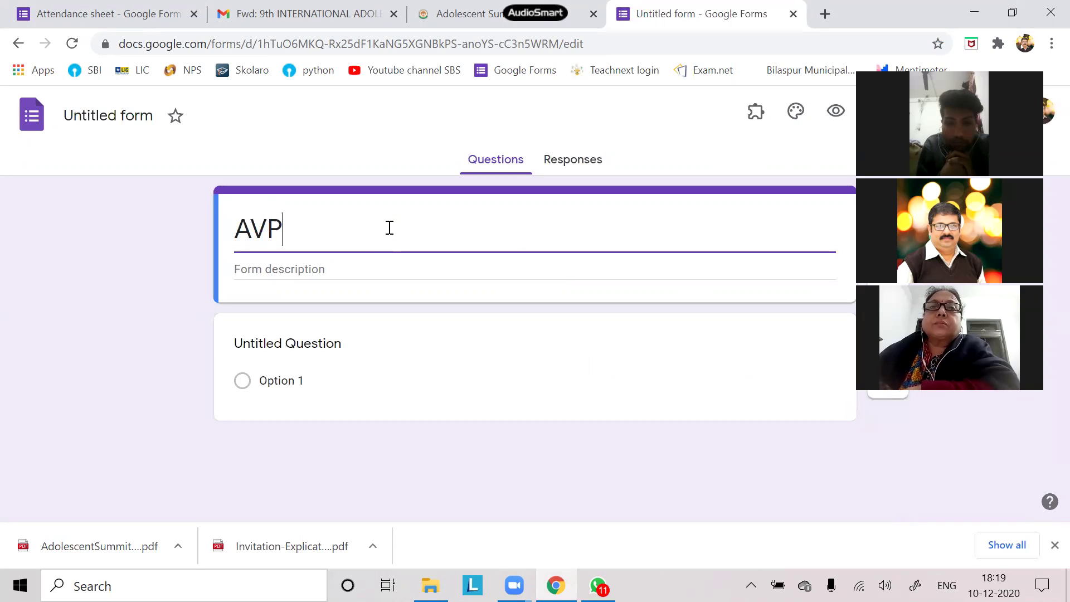
pyautogui.write(' - ')
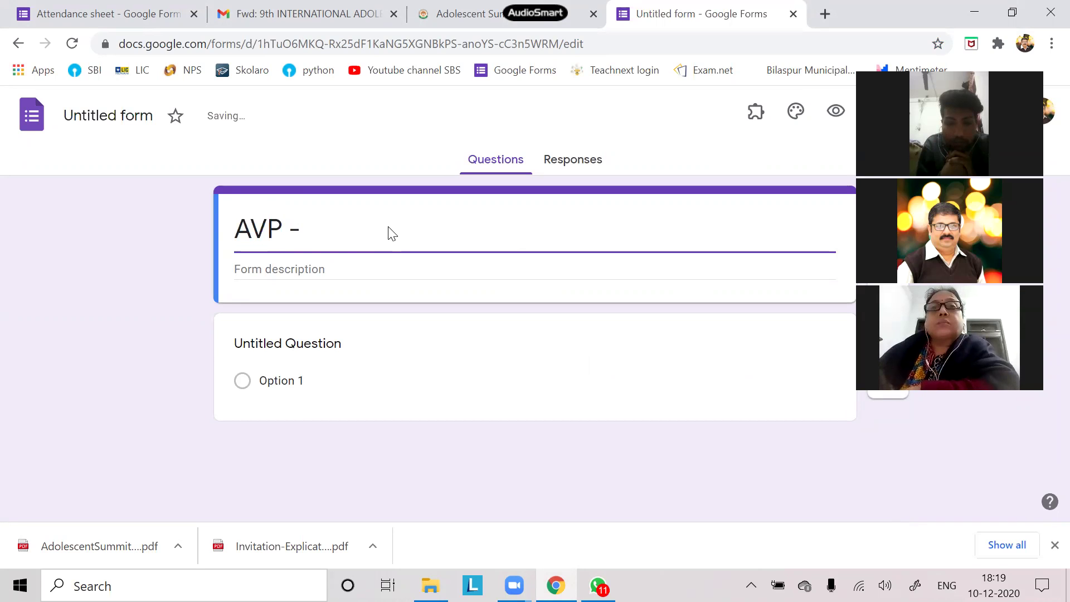
pyautogui.write('CLASS2')
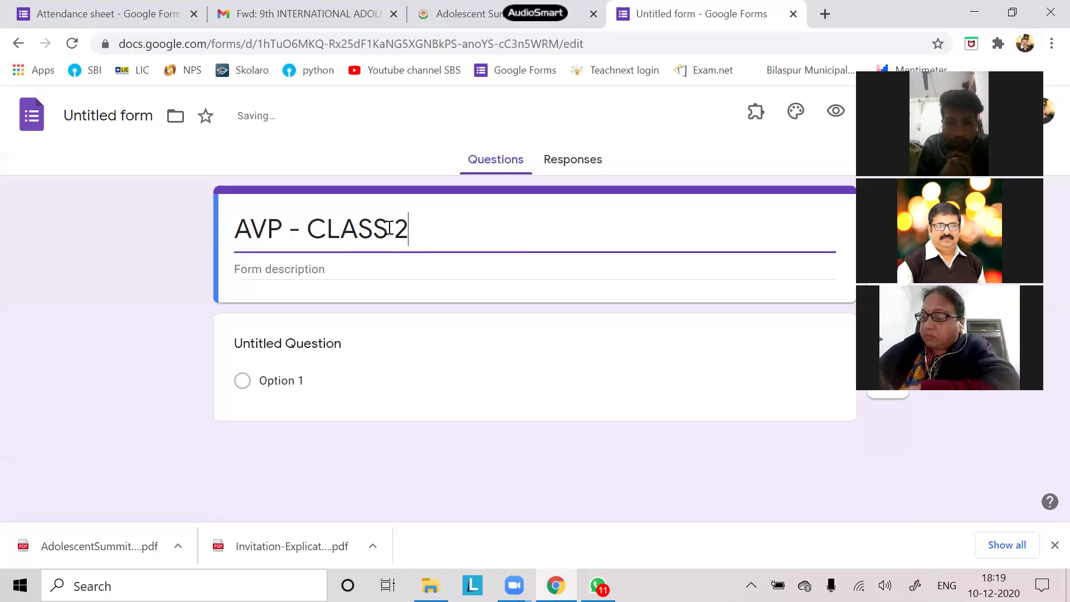
pyautogui.write(' - G')
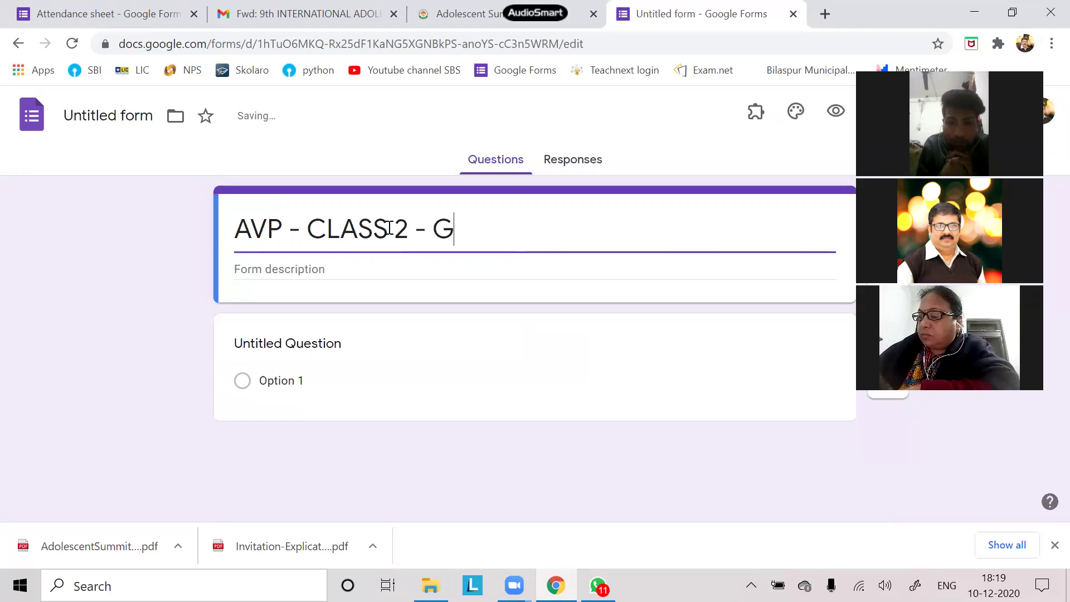
pyautogui.write('K')
pyautogui.click(389, 228)
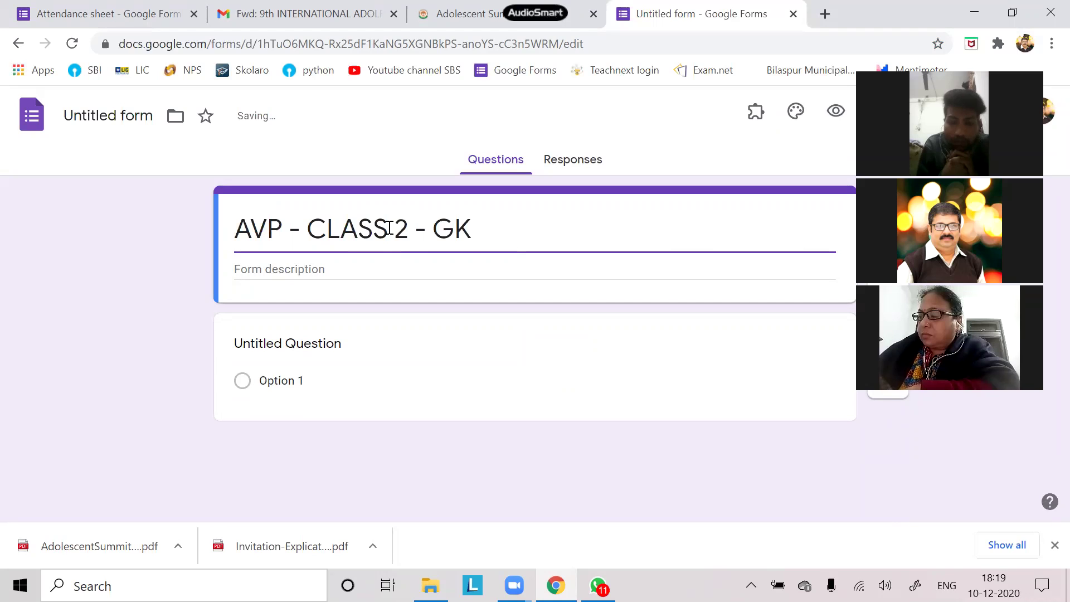
pyautogui.press('End')
pyautogui.write('- ')
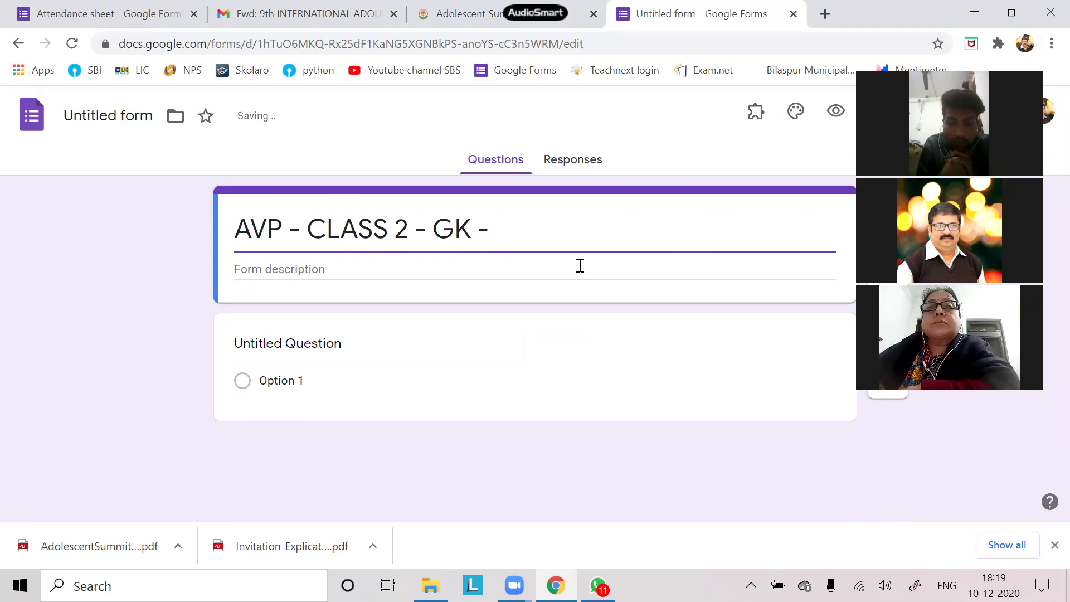
pyautogui.write('MID TERM')
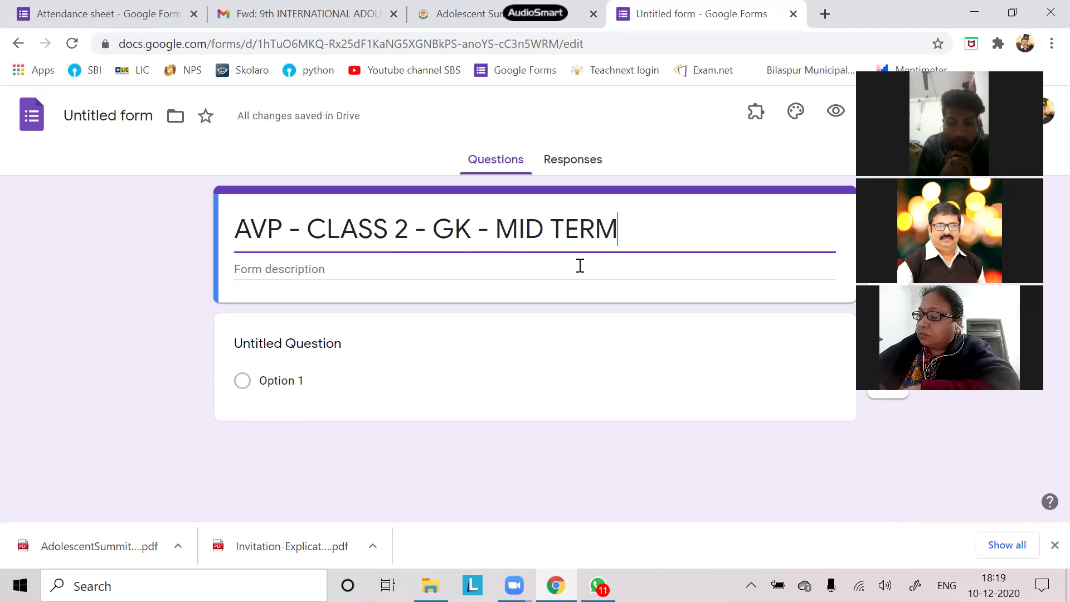
pyautogui.write(' EXAM')
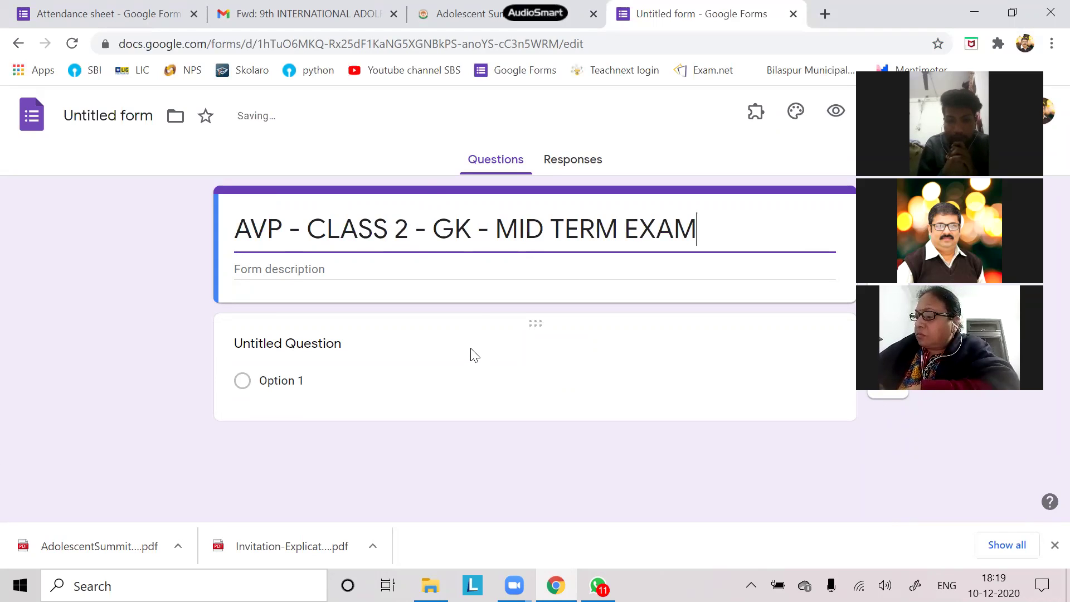
# - Set the form description to "This test is of 20 Marks"
pyautogui.click(332, 269)
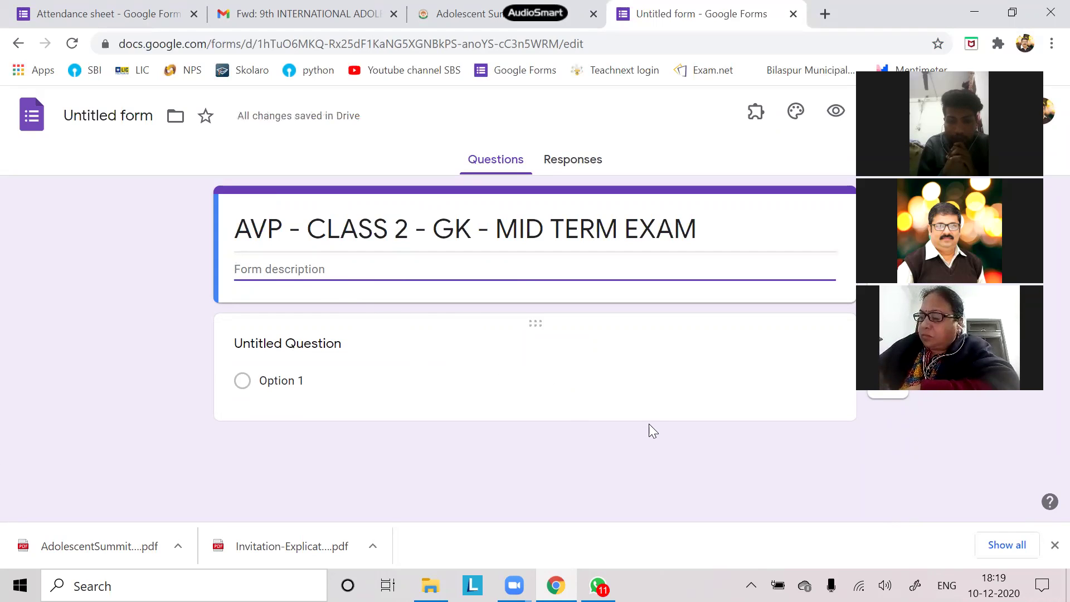
pyautogui.write('This')
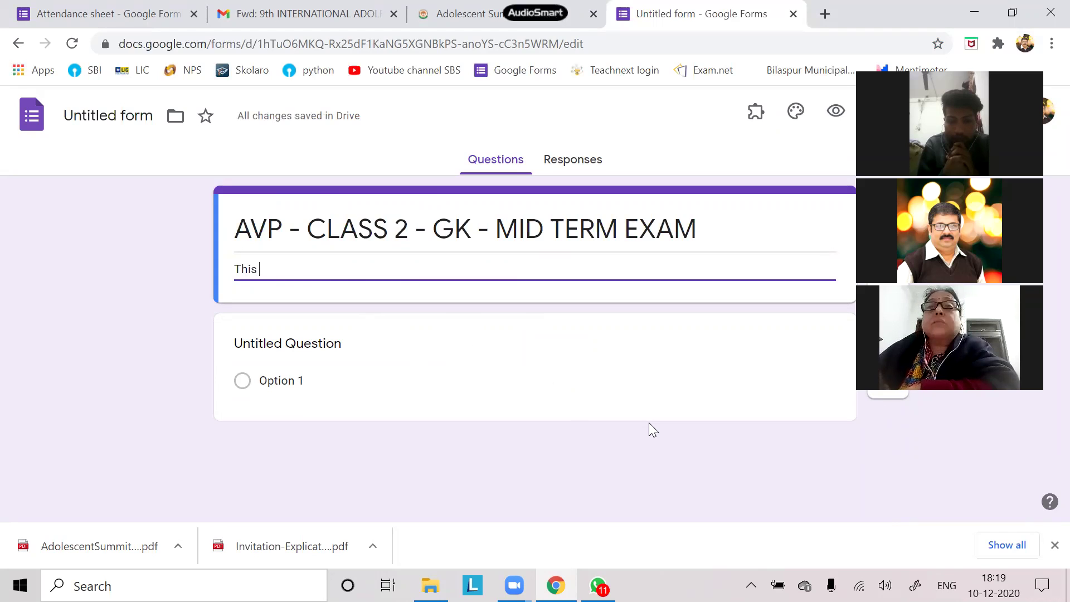
pyautogui.write(' test i')
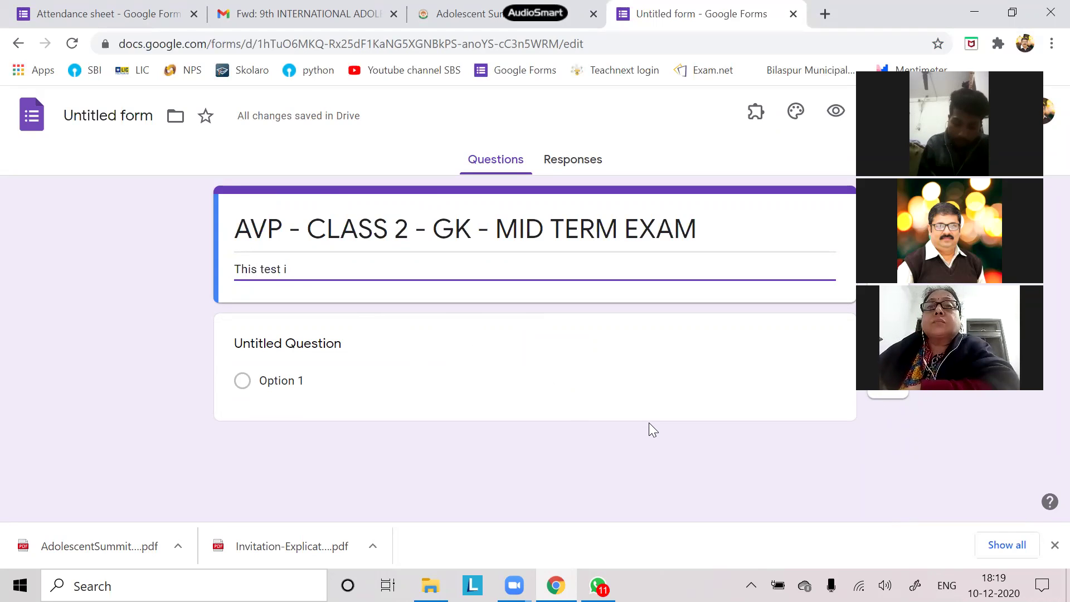
pyautogui.write('s of 20 Marks')
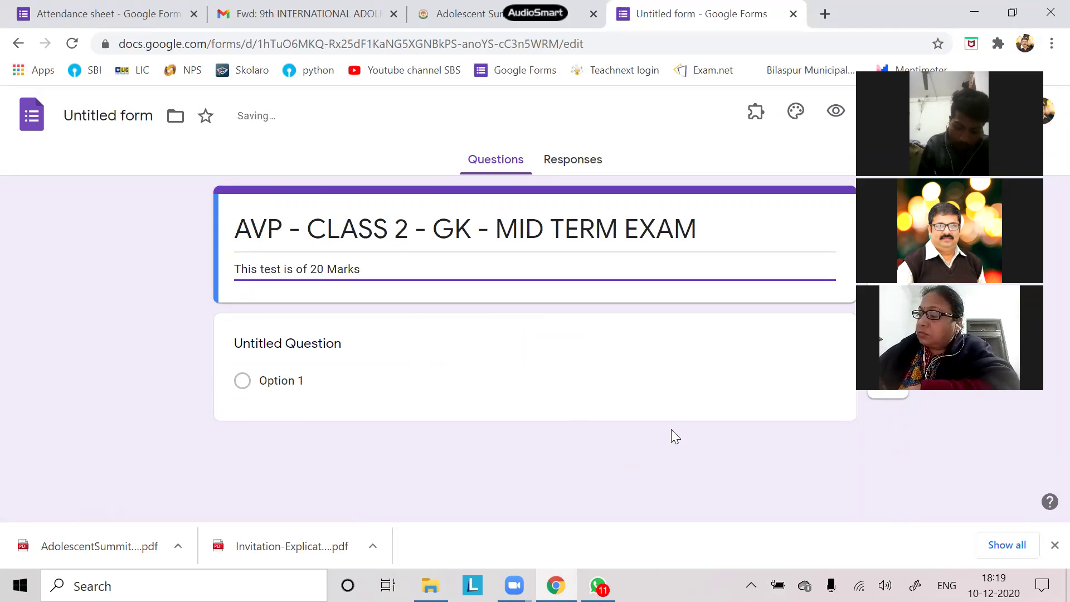
# - Replace the untitled question's text with "Who is the PM of India"
pyautogui.click(320, 344)
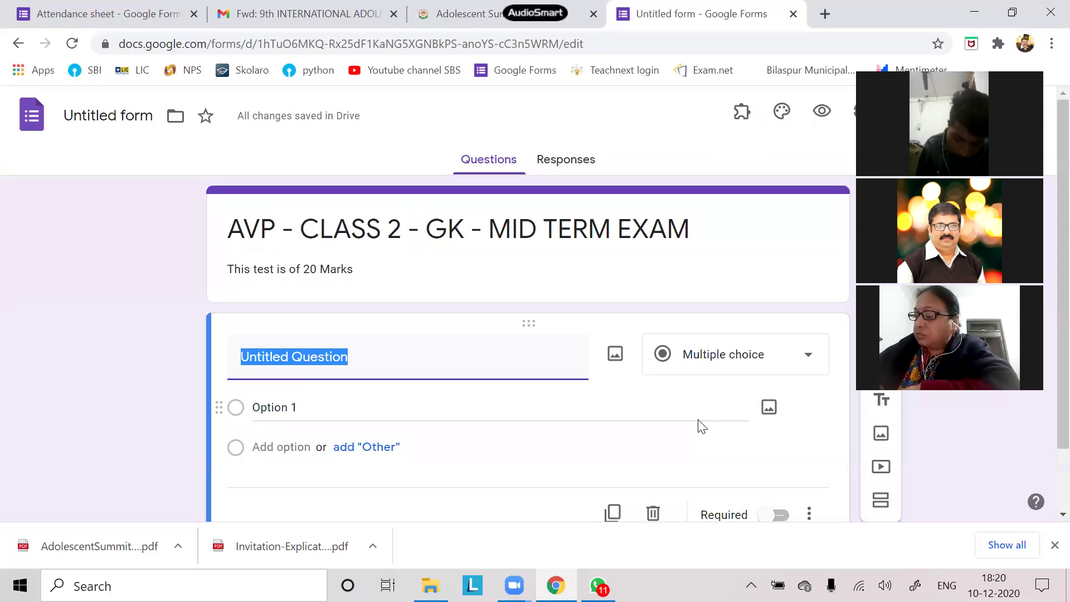
pyautogui.write('Who ')
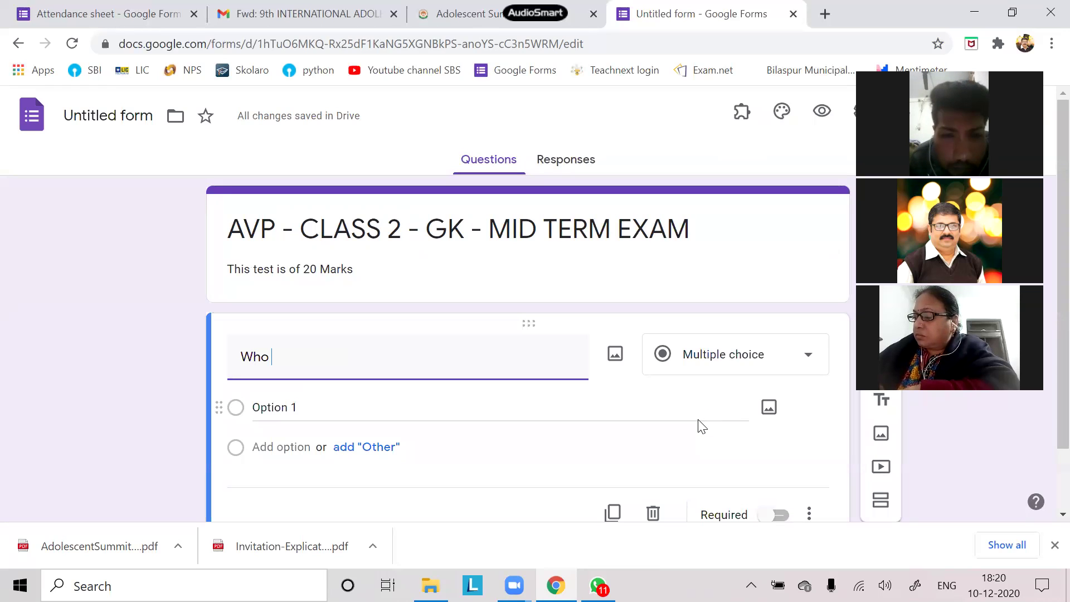
pyautogui.write('is the PM ')
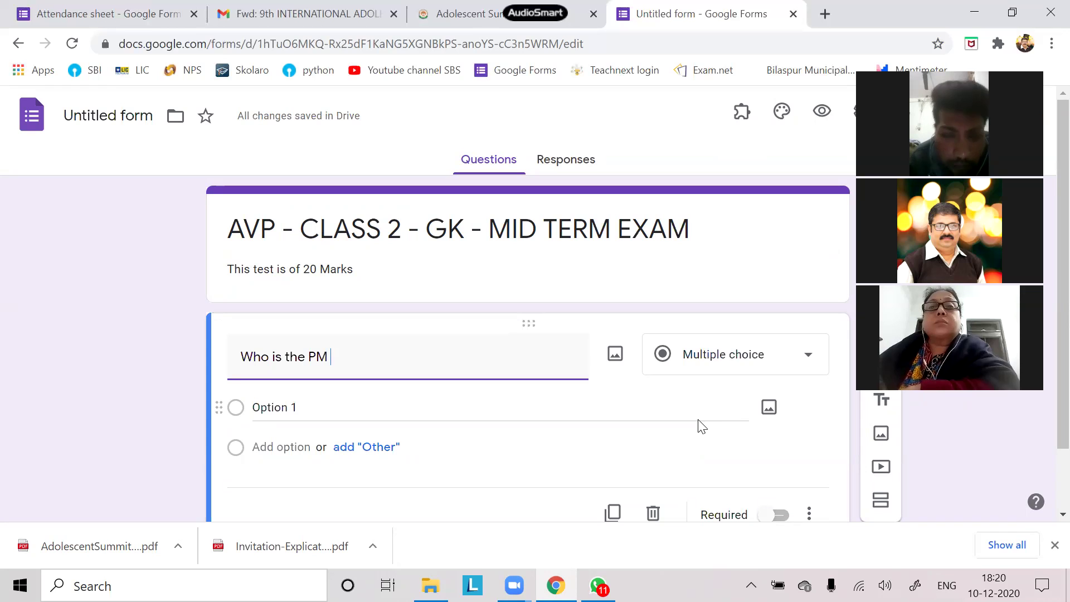
pyautogui.write('of India')
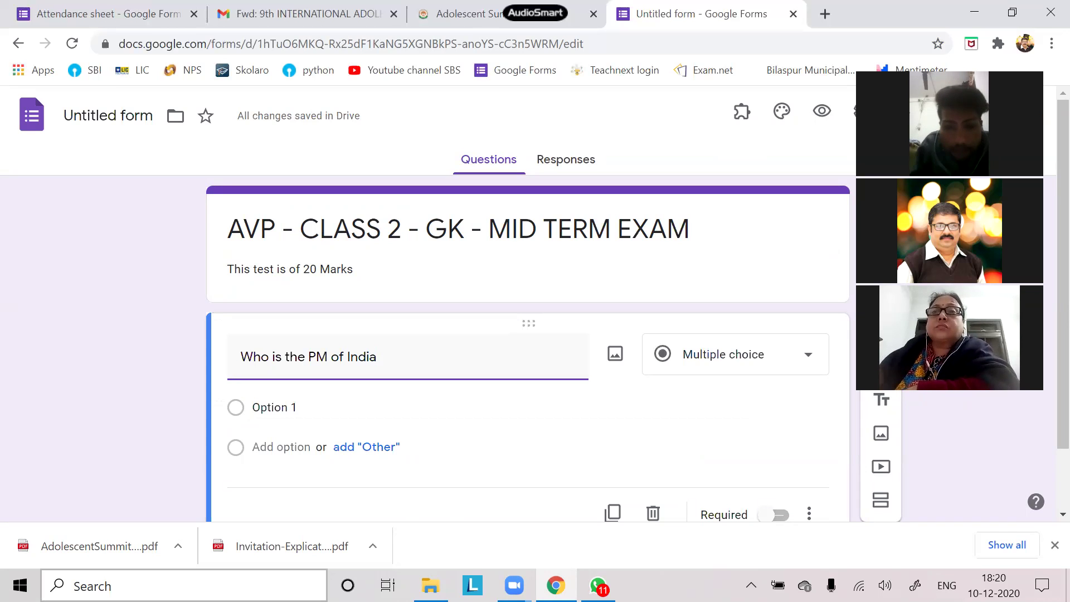
# - Circle the question type in red and choose Multiple choice from the available question types
pyautogui.click(708, 28)
pyautogui.moveTo(782, 317)
pyautogui.mouseDown()
pyautogui.moveTo(745, 316)
pyautogui.moveTo(658, 359)
pyautogui.moveTo(799, 392)
pyautogui.moveTo(783, 322)
pyautogui.mouseUp()
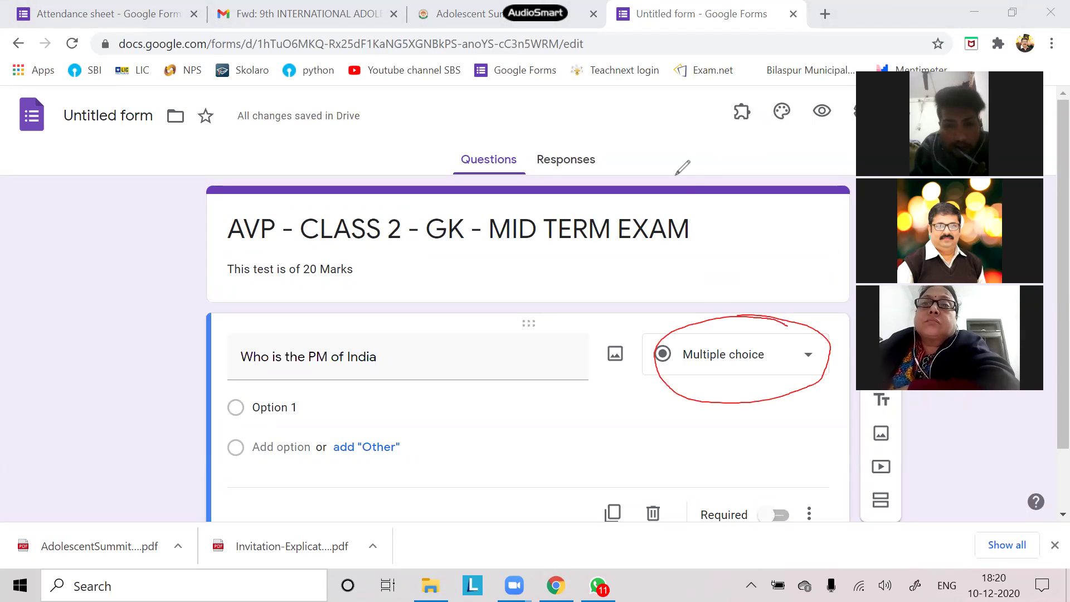
pyautogui.click(808, 354)
pyautogui.moveTo(822, 297); pyautogui.dragTo(851, 226)
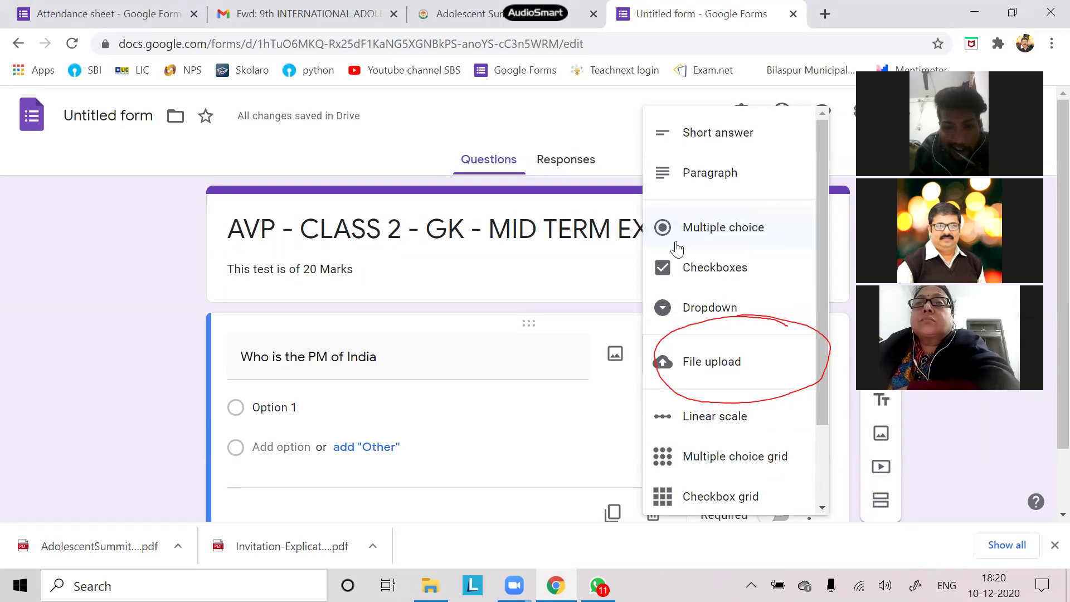
pyautogui.click(739, 239)
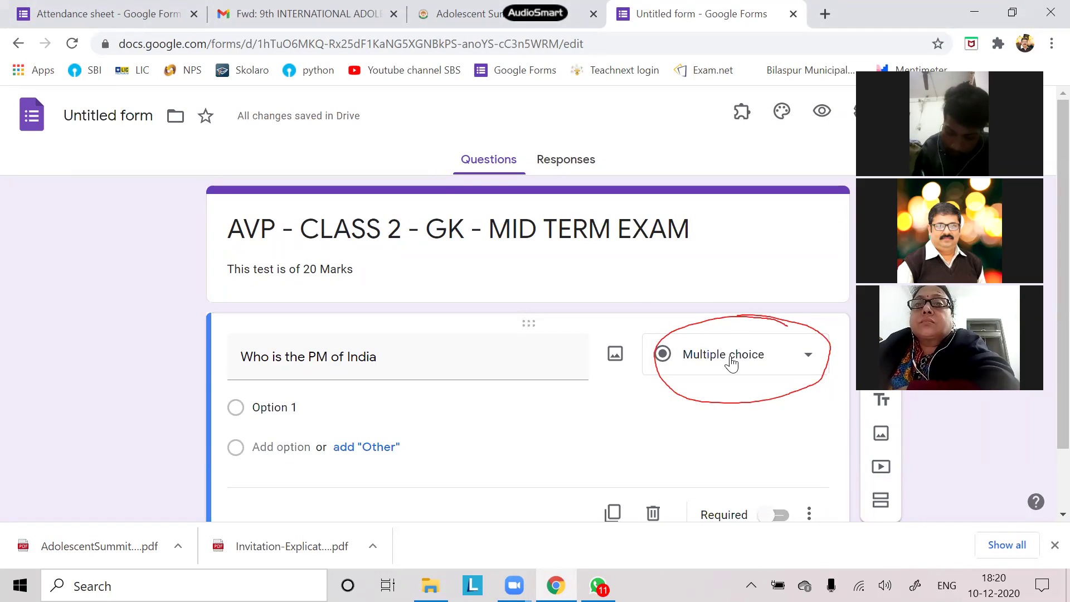
# - Set the PM question's first answer option to "N MODI" and add an "Other" option below it
pyautogui.click(308, 405)
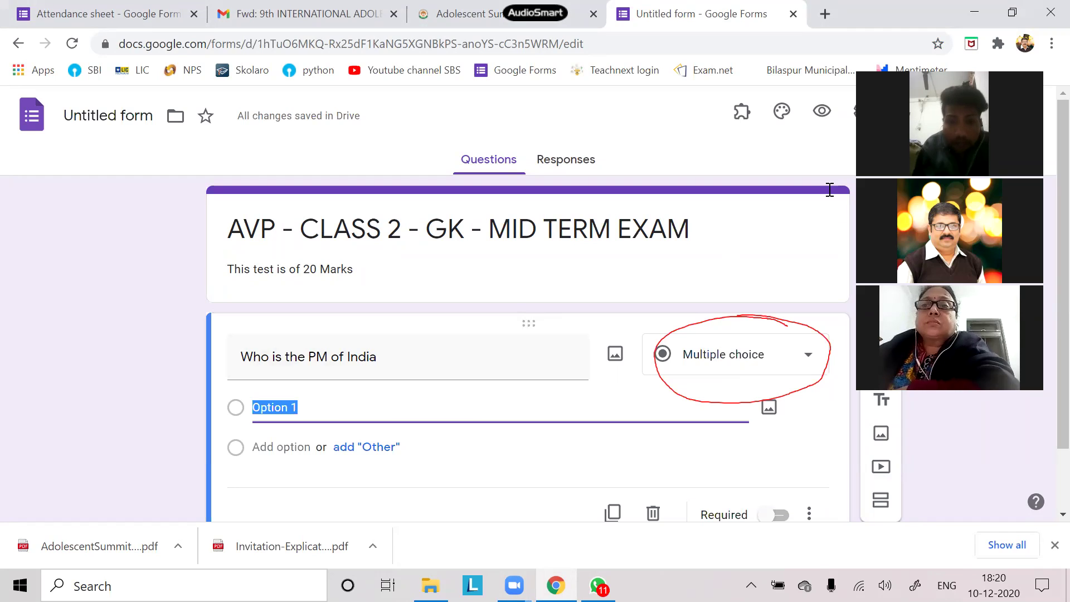
pyautogui.write('N ')
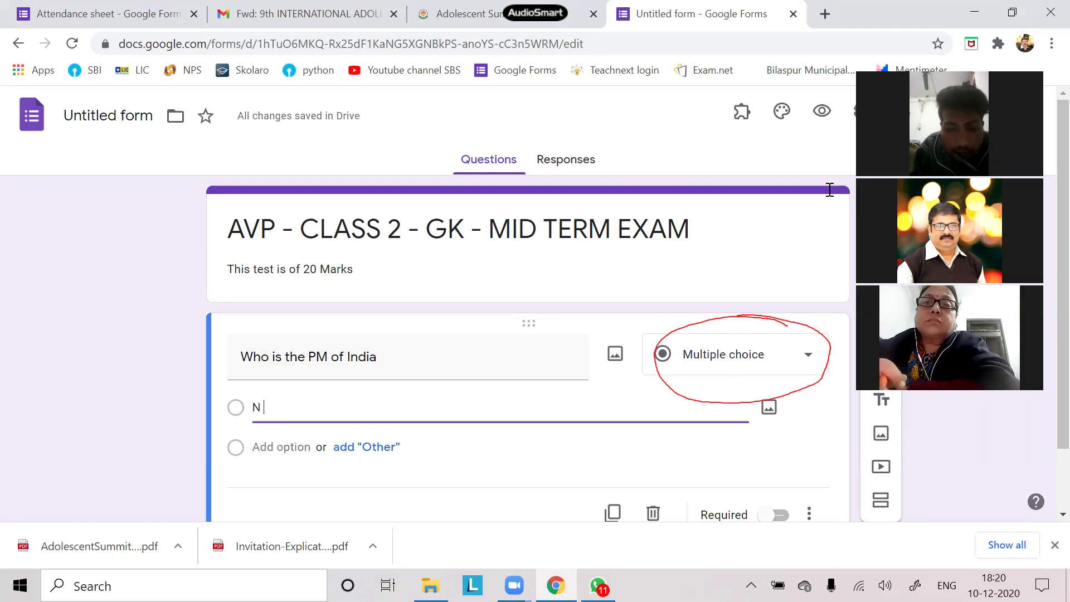
pyautogui.write('MODI')
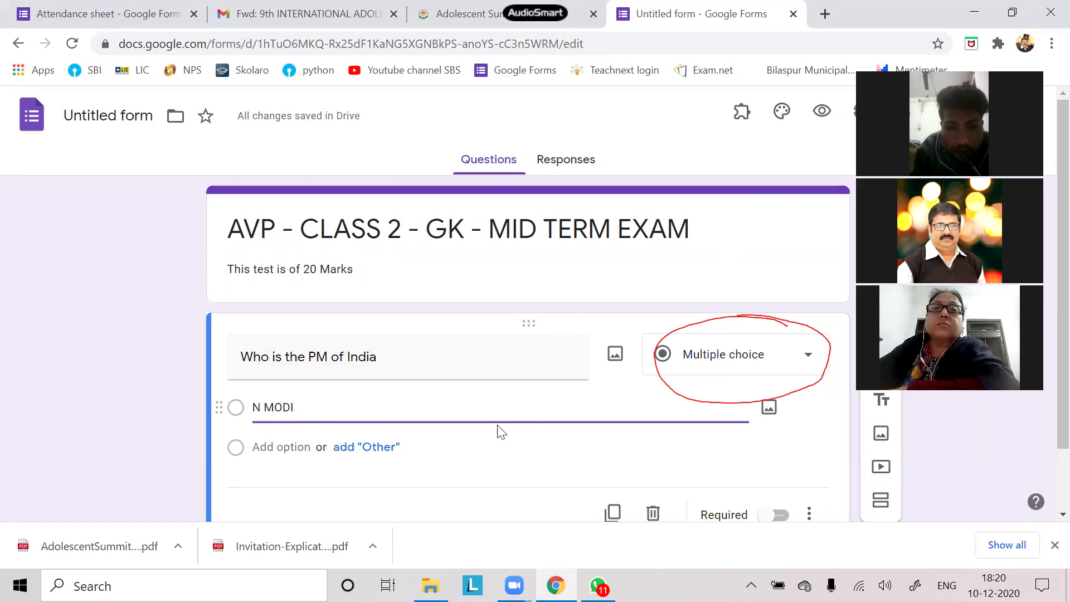
pyautogui.click(372, 450)
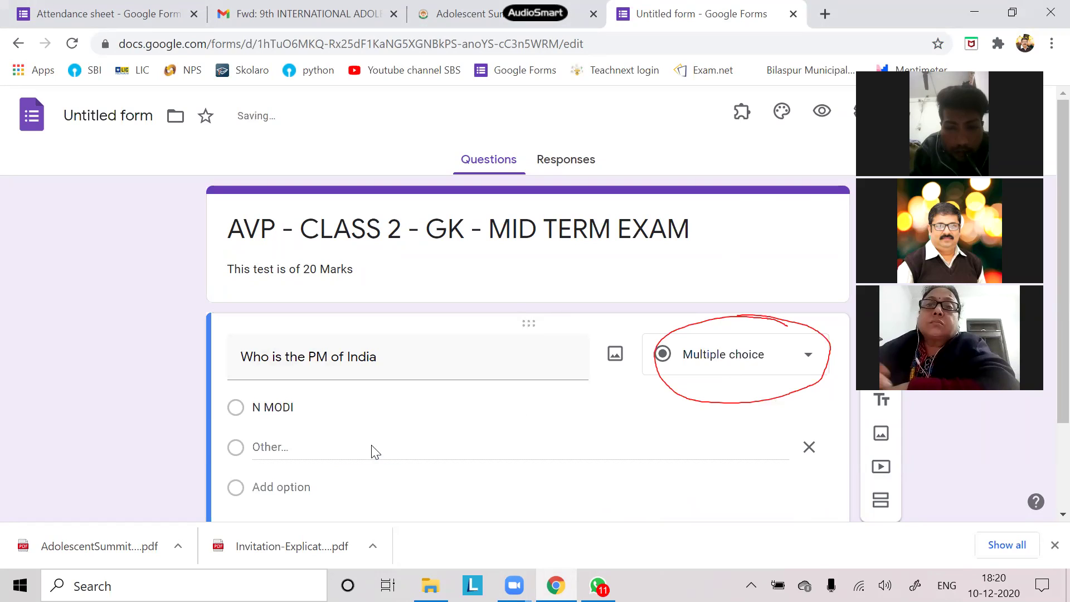
pyautogui.doubleClick(272, 449)
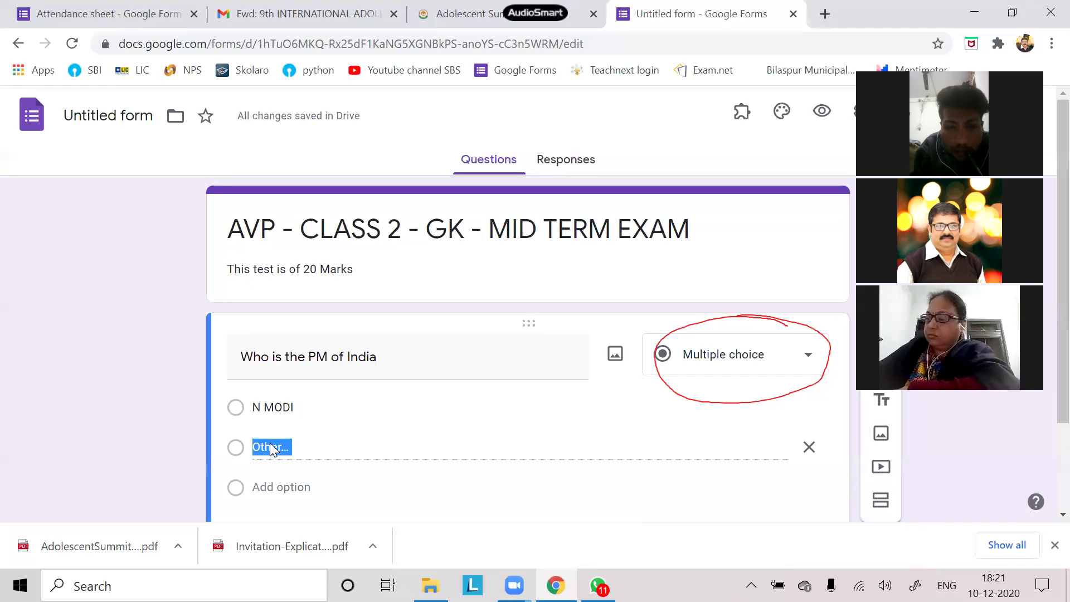
pyautogui.scroll(-1, 502, 393)
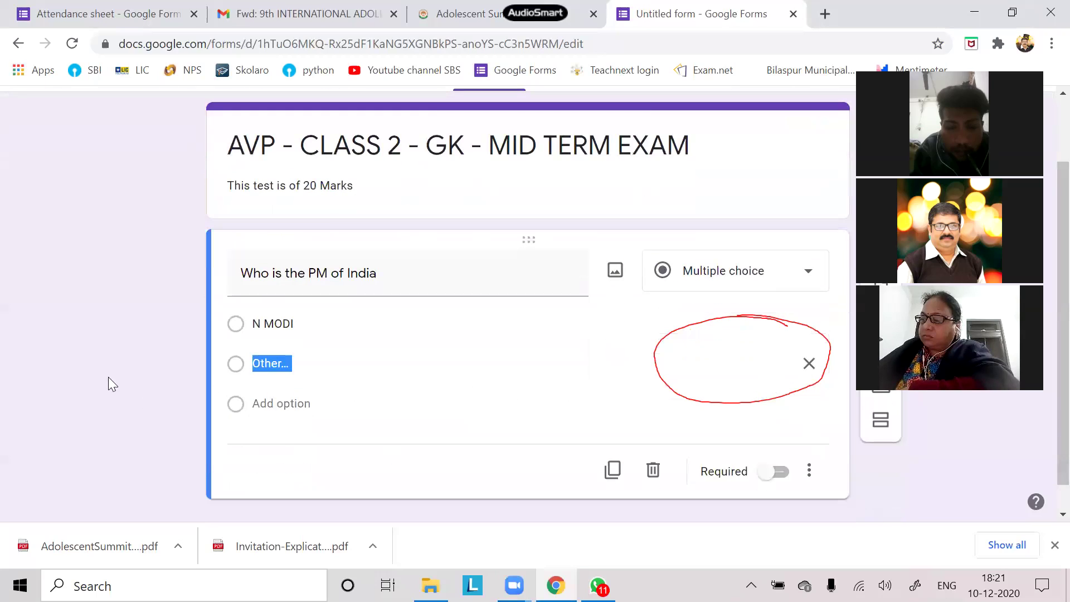
pyautogui.click(296, 403)
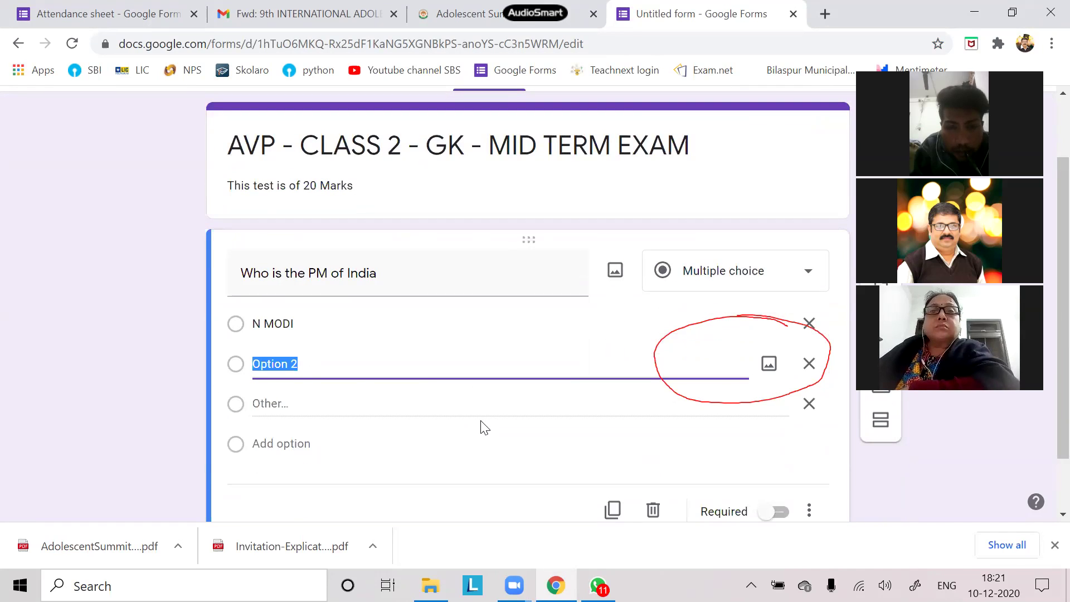
pyautogui.write('A SHAH')
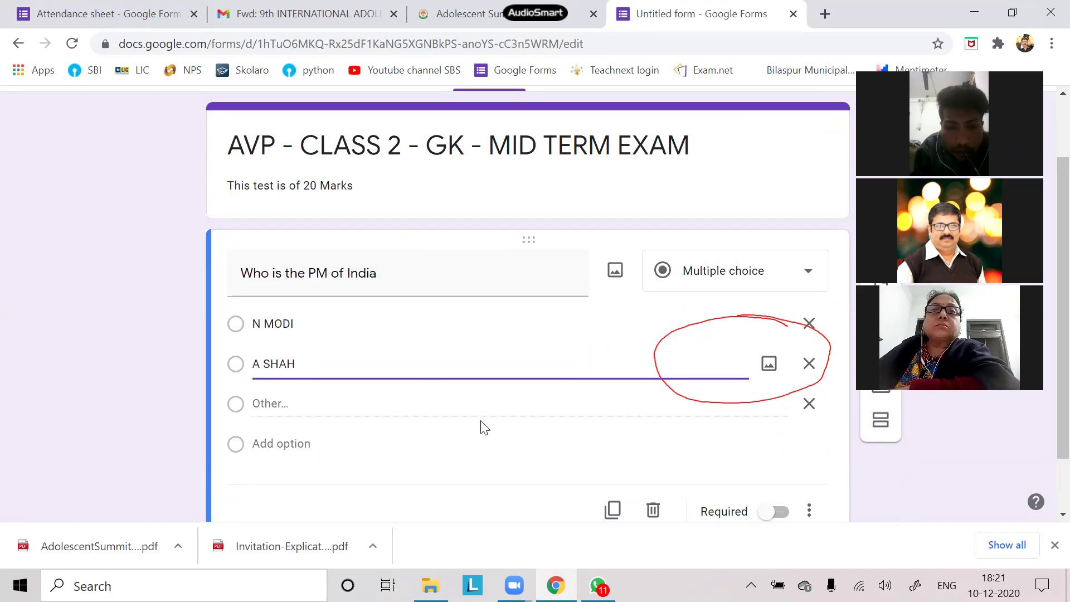
pyautogui.click(285, 449)
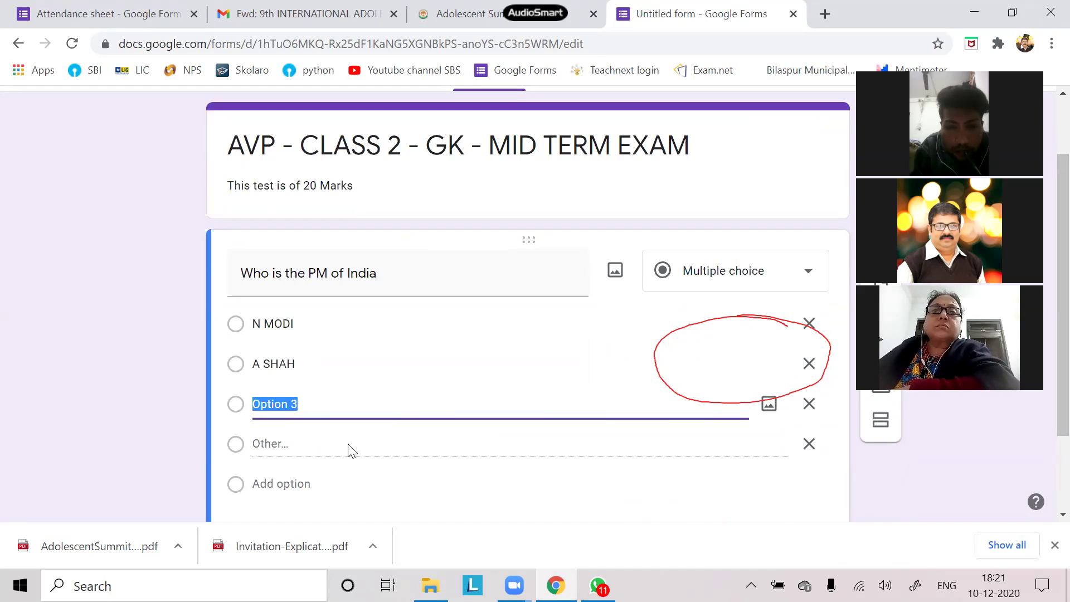
pyautogui.write('S BASU')
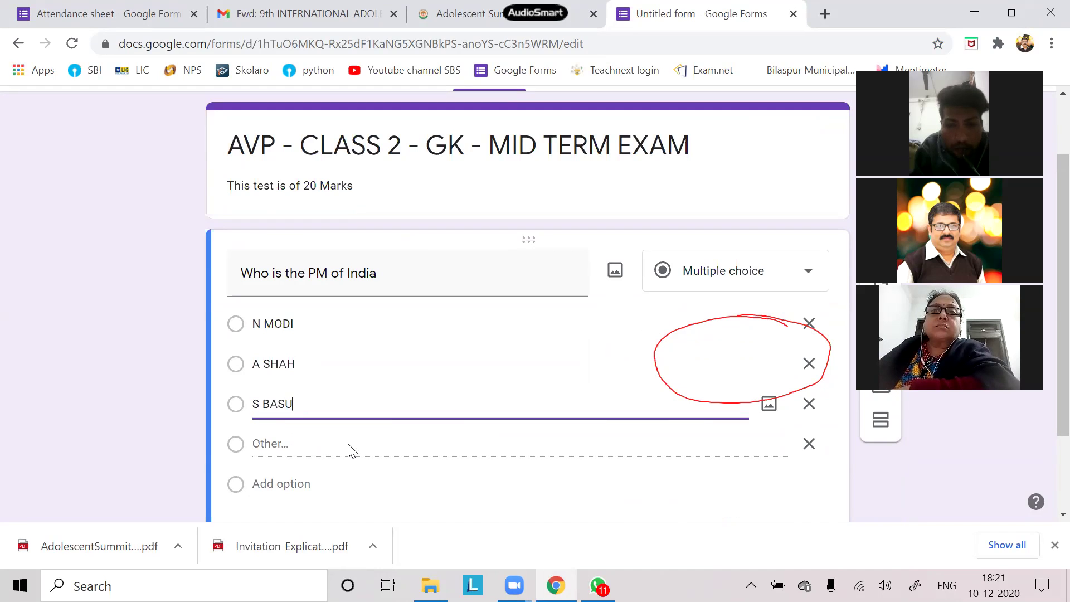
pyautogui.click(297, 483)
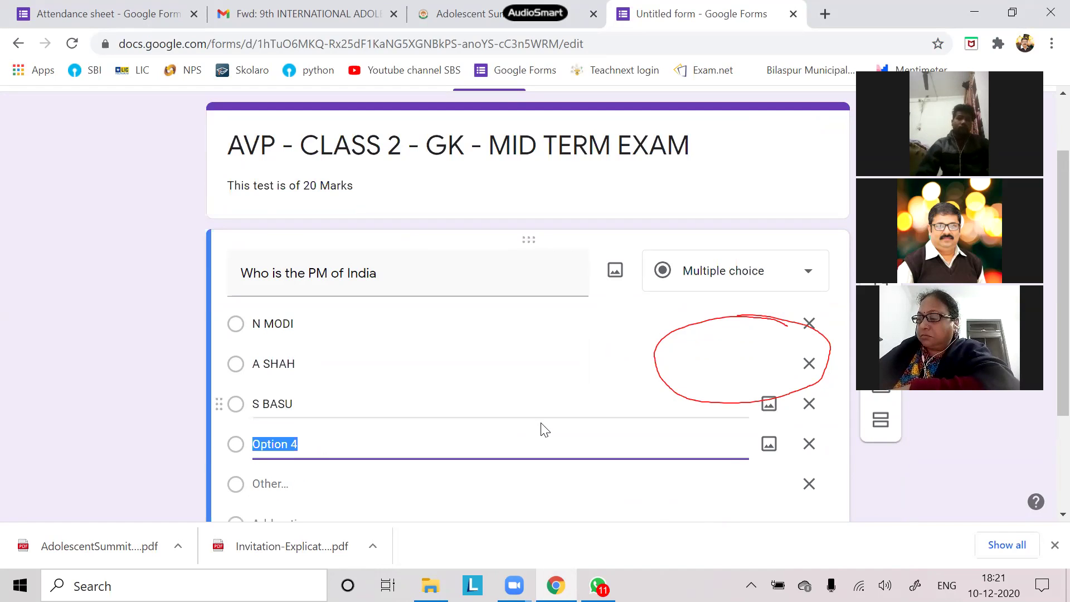
pyautogui.write('S K PANDEY')
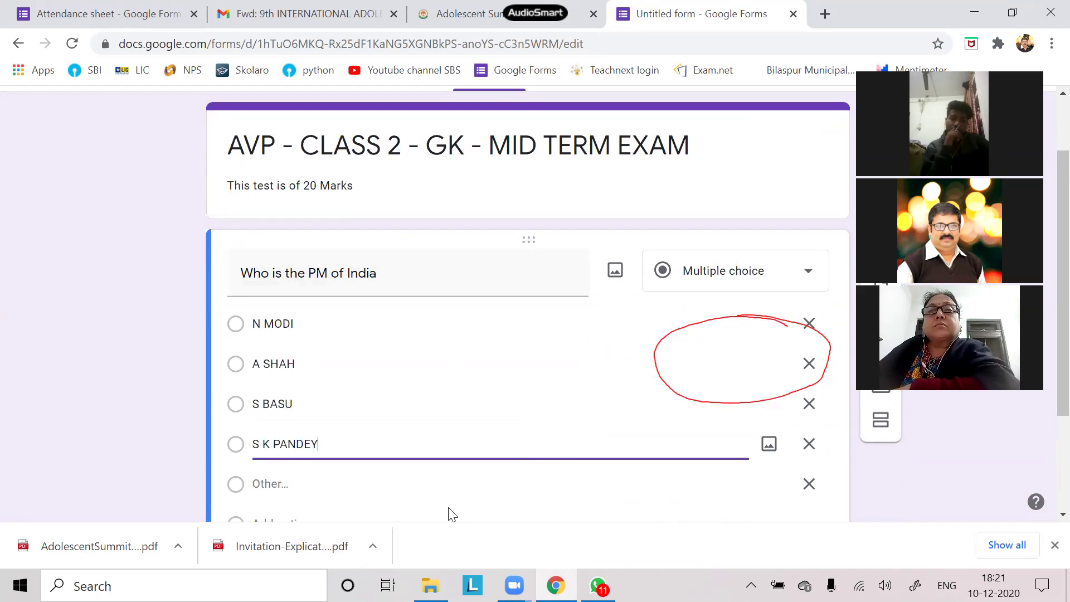
pyautogui.scroll(-1, 456, 503)
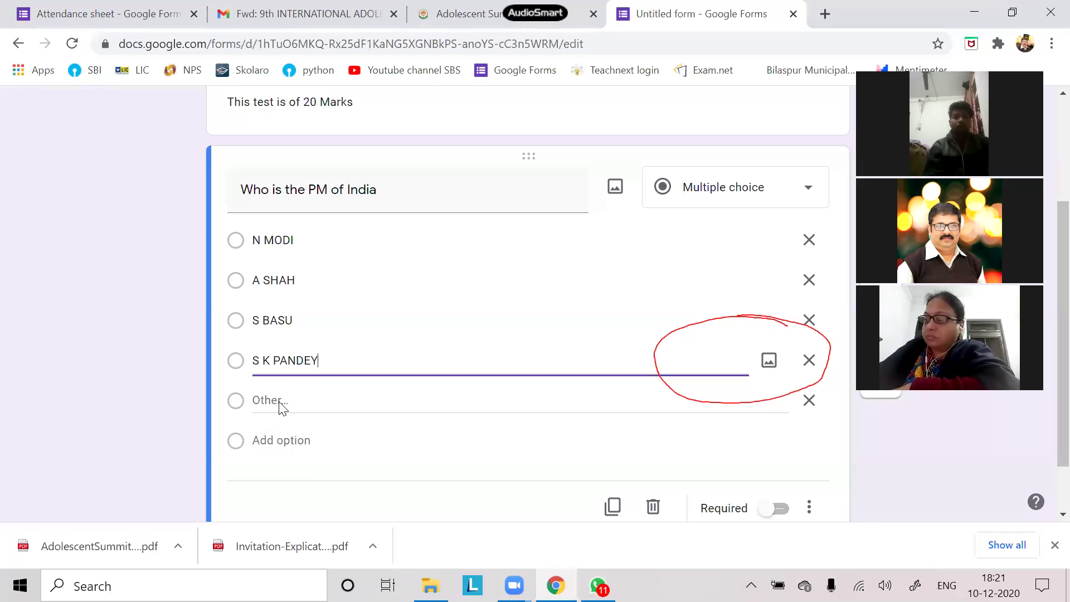
# - Replace the red circle with one around the "Other" option's remove control, clear that mark and remove the option
pyautogui.click(330, 393)
pyautogui.click(720, 131)
pyautogui.moveTo(817, 384)
pyautogui.mouseDown()
pyautogui.moveTo(786, 411)
pyautogui.moveTo(818, 384)
pyautogui.moveTo(823, 414)
pyautogui.moveTo(829, 393)
pyautogui.mouseUp()
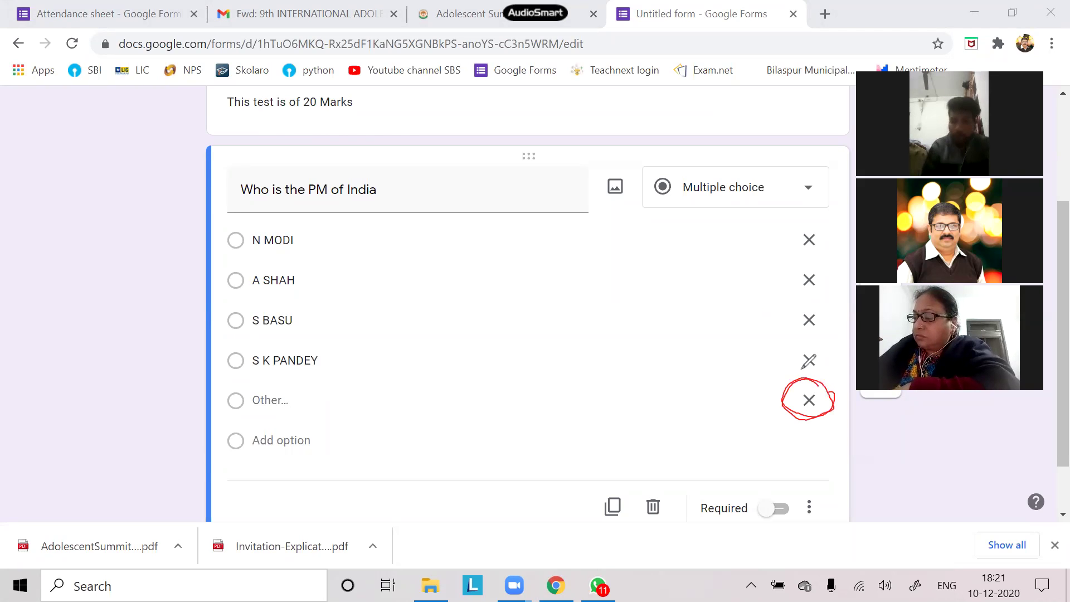
pyautogui.hotkey('ctrl', 'z')
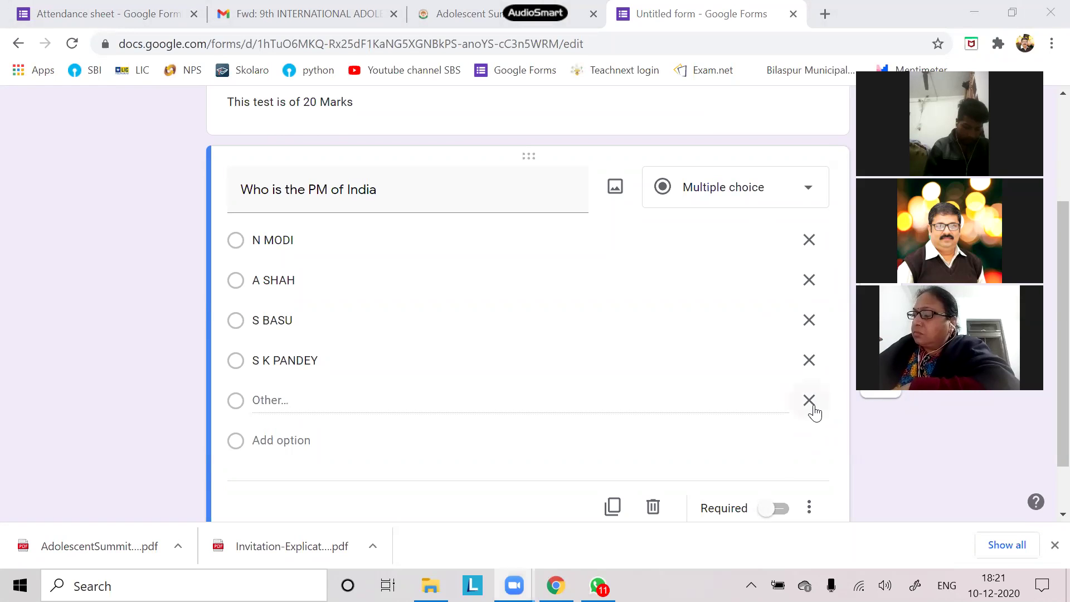
pyautogui.click(809, 402)
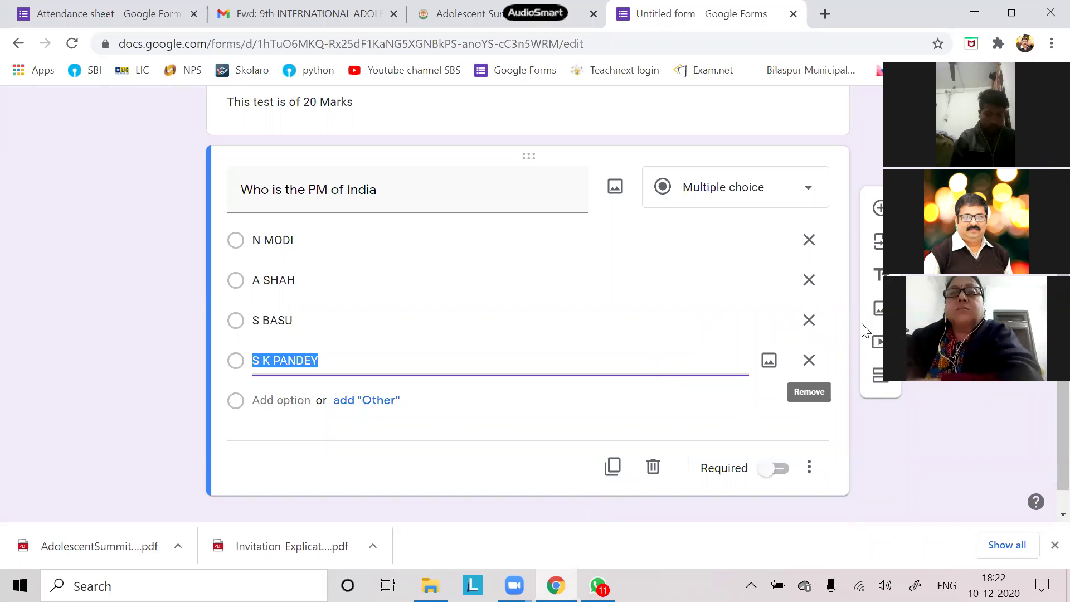
# - Mark the add-question control in red and clear the annotation
pyautogui.scroll(-1, 880, 274)
pyautogui.scroll(3, 527, 301)
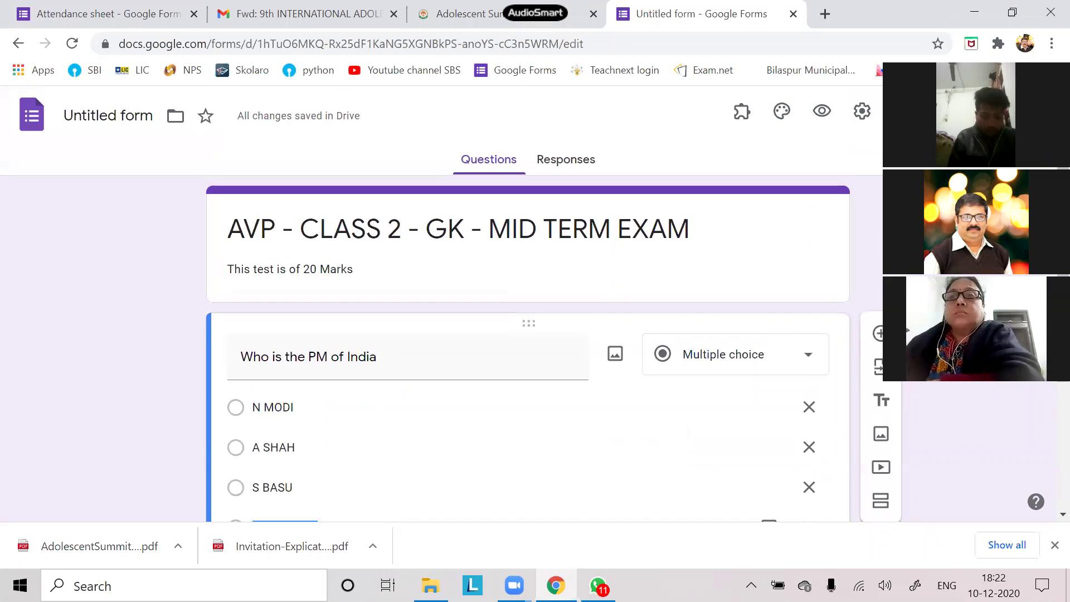
pyautogui.scroll(-3, 693, 301)
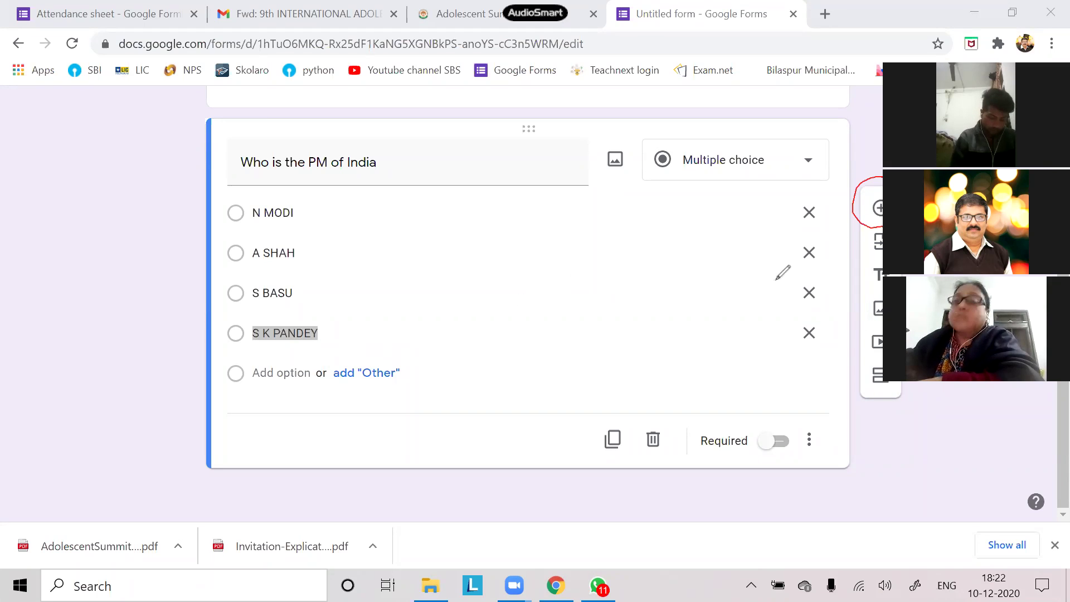
pyautogui.moveTo(831, 200); pyautogui.dragTo(867, 224)
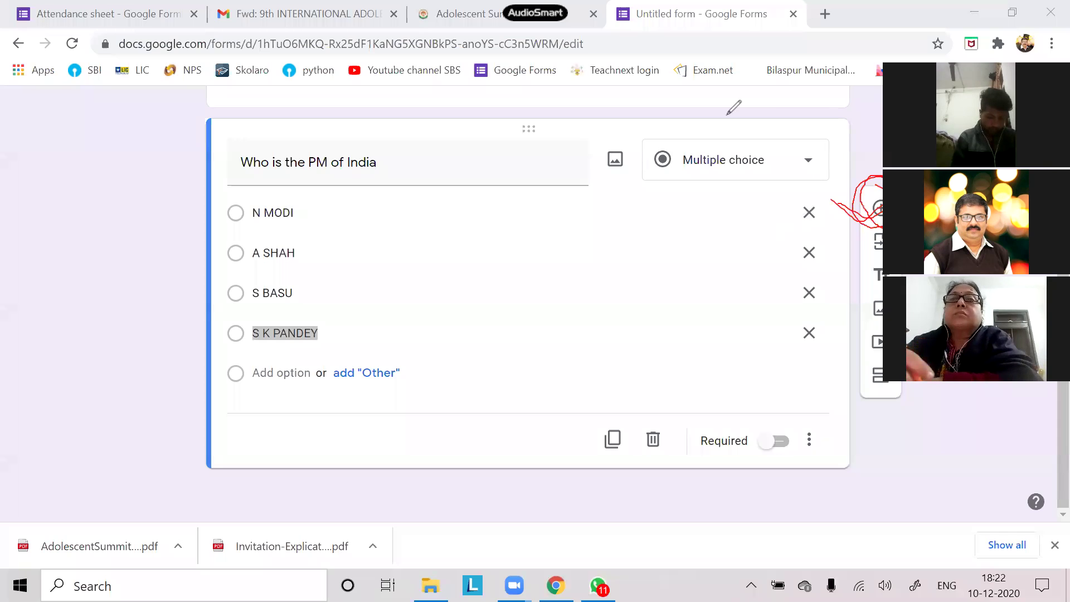
pyautogui.click(739, 126)
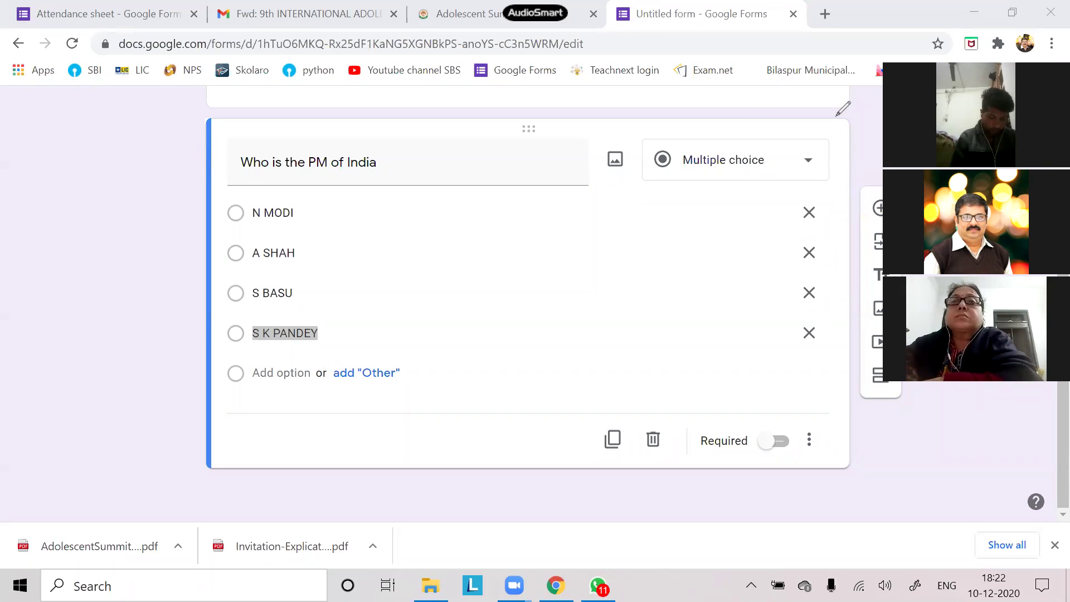
# - Add a second multiple-choice question with the text "WHO IS THE PRINCIPAL OF AVP"
pyautogui.click(879, 209)
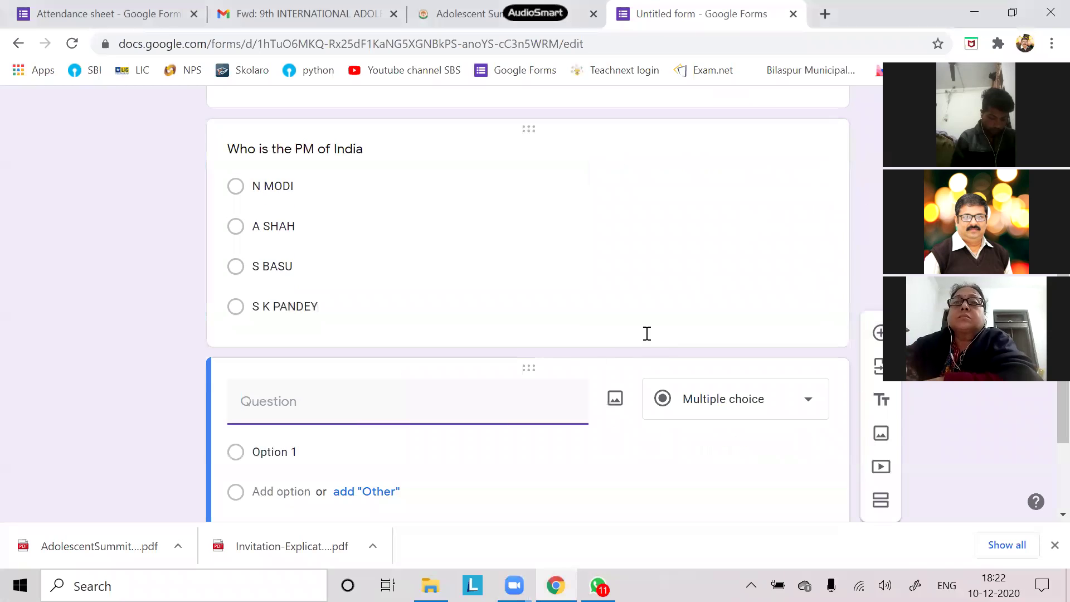
pyautogui.scroll(3, 634, 448)
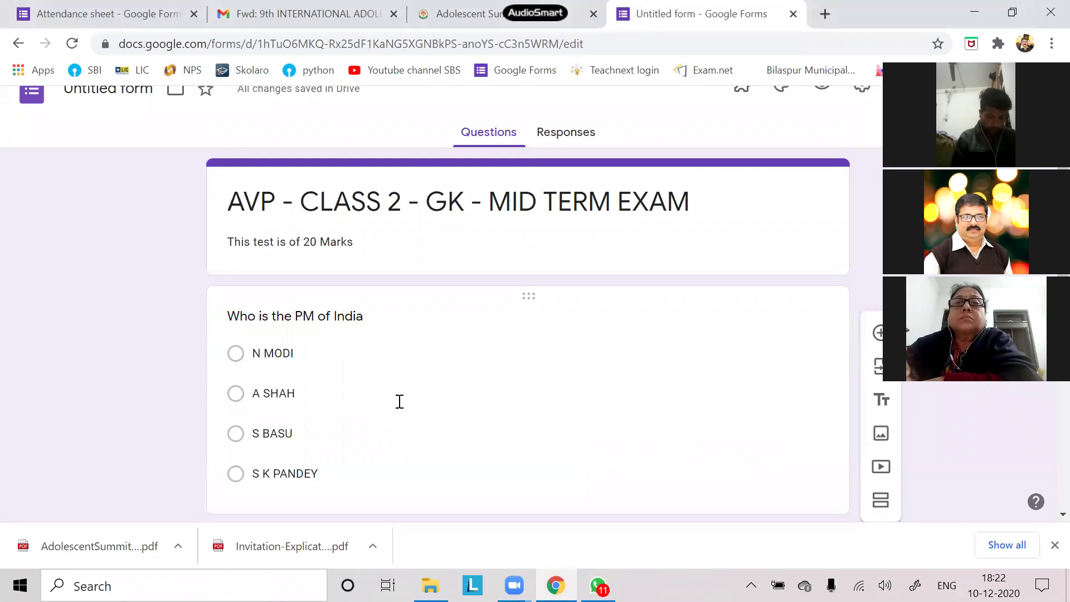
pyautogui.scroll(-5, 400, 401)
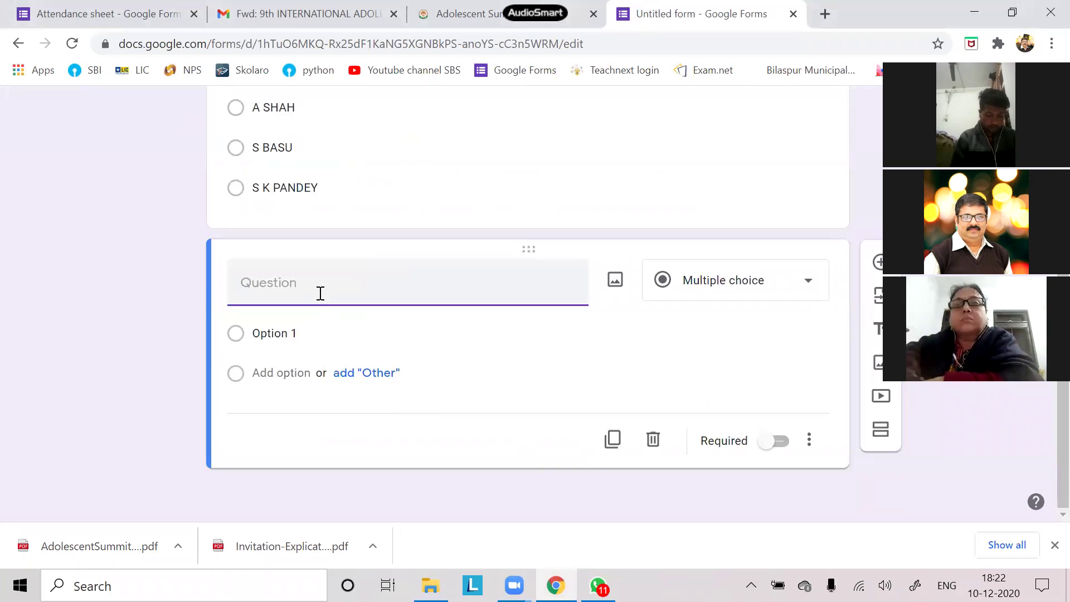
pyautogui.write('WHO IS THE PRINCI')
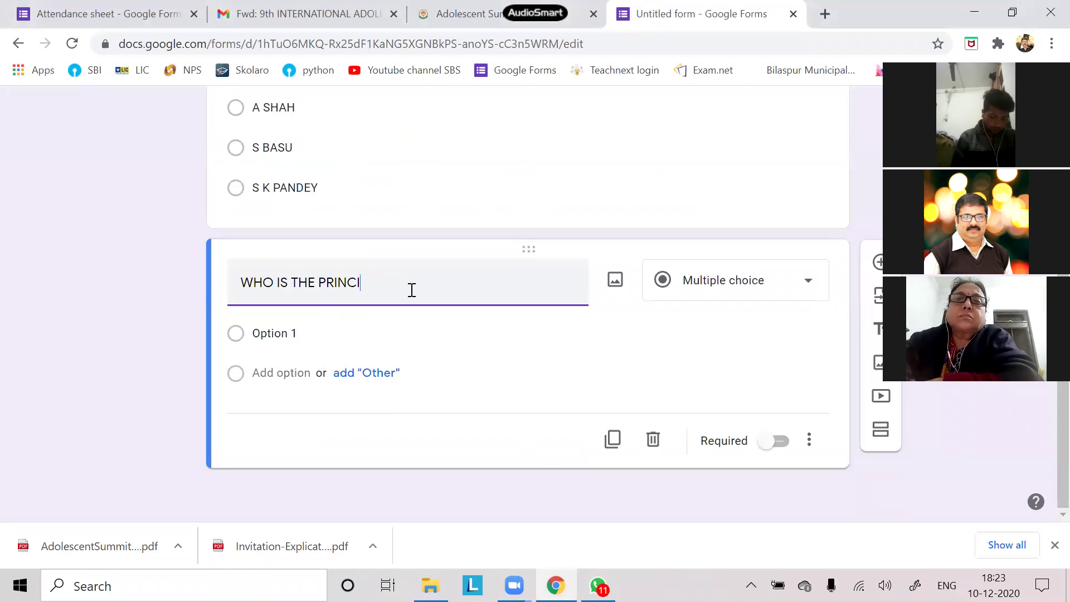
pyautogui.write('PAL OF AVP')
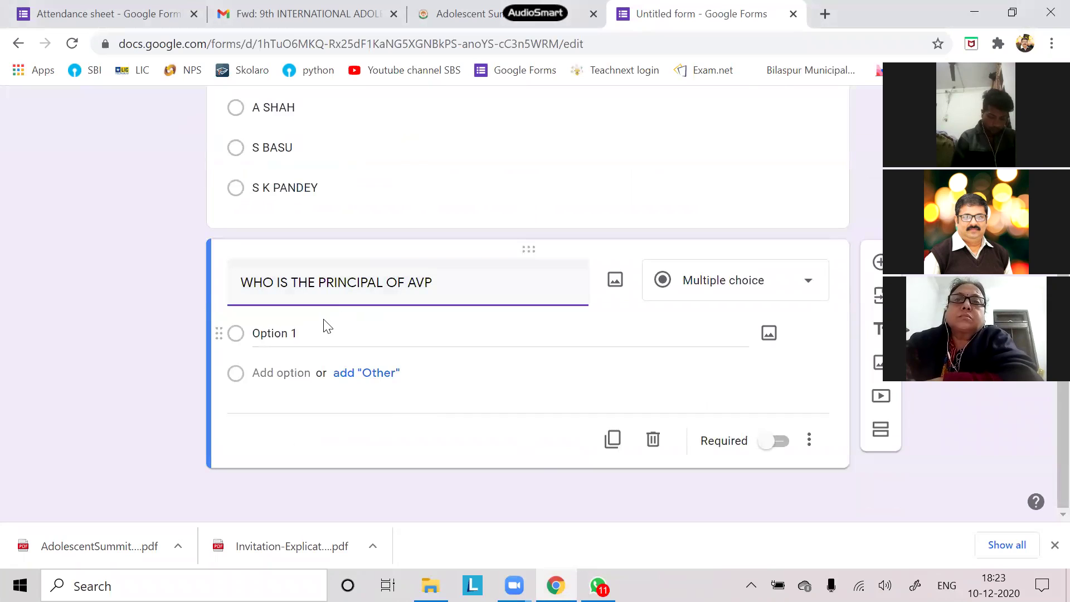
# - Set the principal question's first answer option to "TLV" and add an "Other" option below it
pyautogui.click(311, 333)
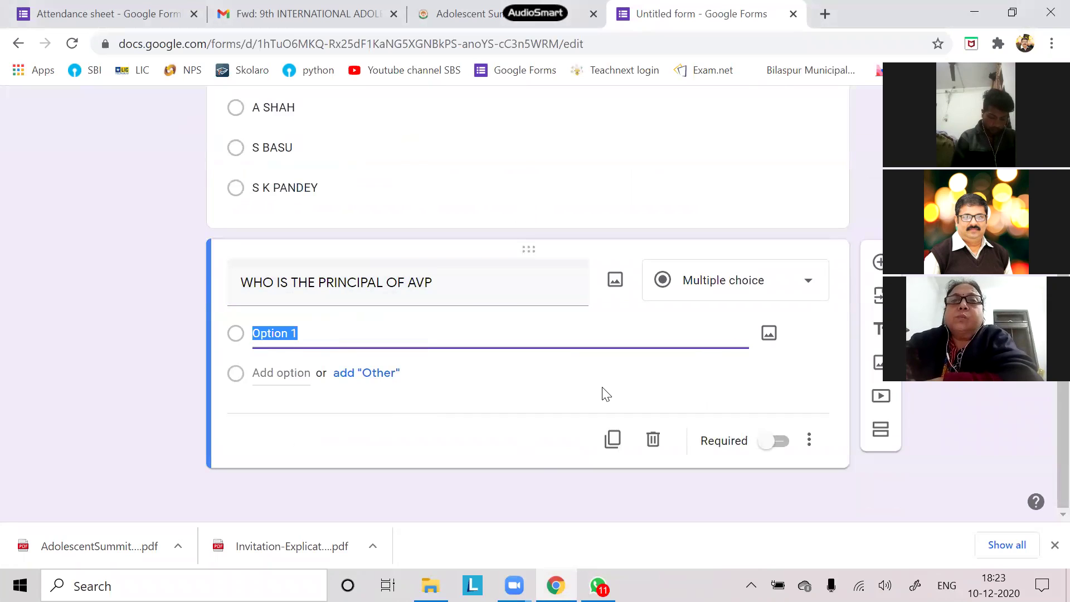
pyautogui.write('TLV')
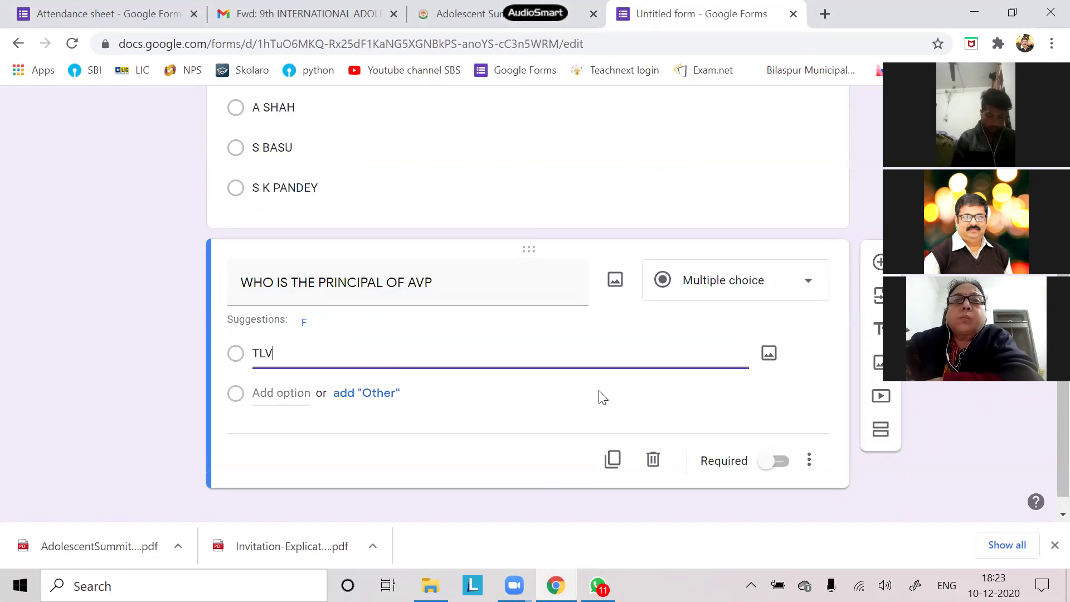
pyautogui.click(381, 392)
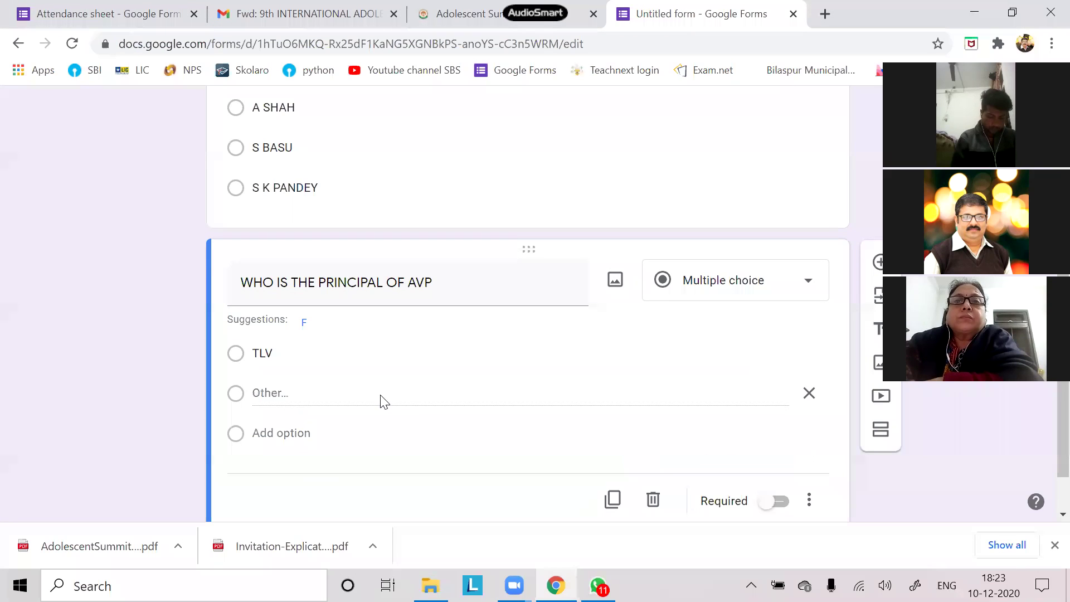
# - Add the answer options "USP", "PKM" and "NONE OF THEM" to the principal question and remove its "Other" option
pyautogui.click(286, 433)
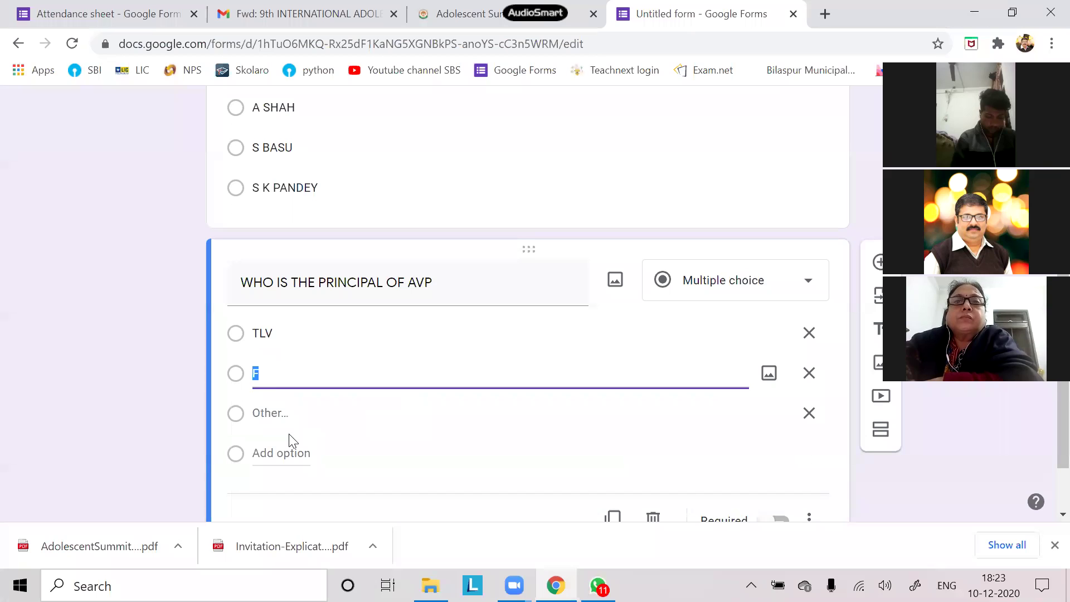
pyautogui.write('USP')
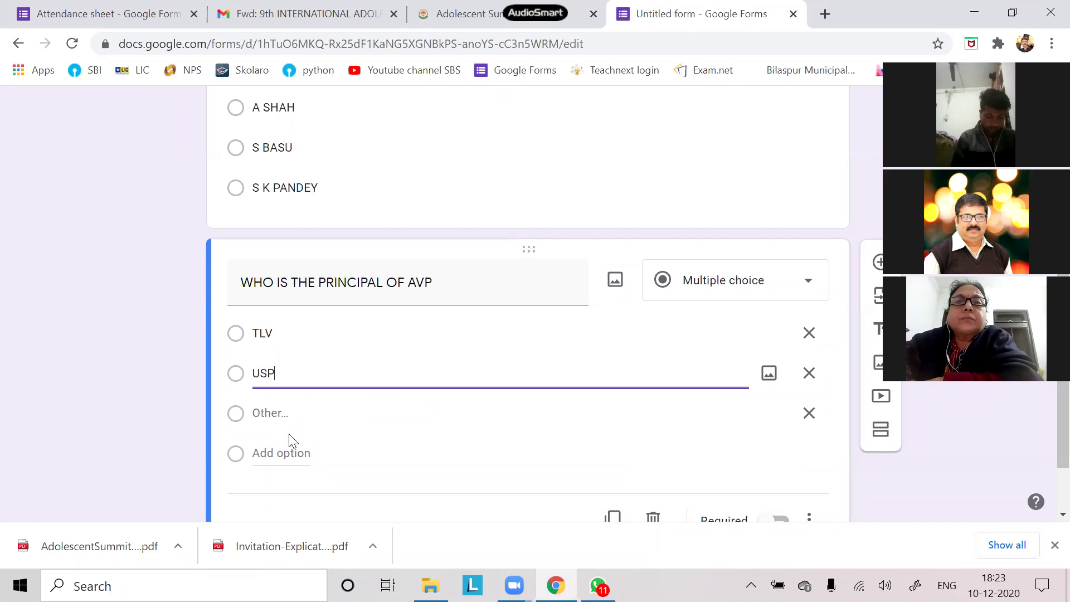
pyautogui.click(294, 454)
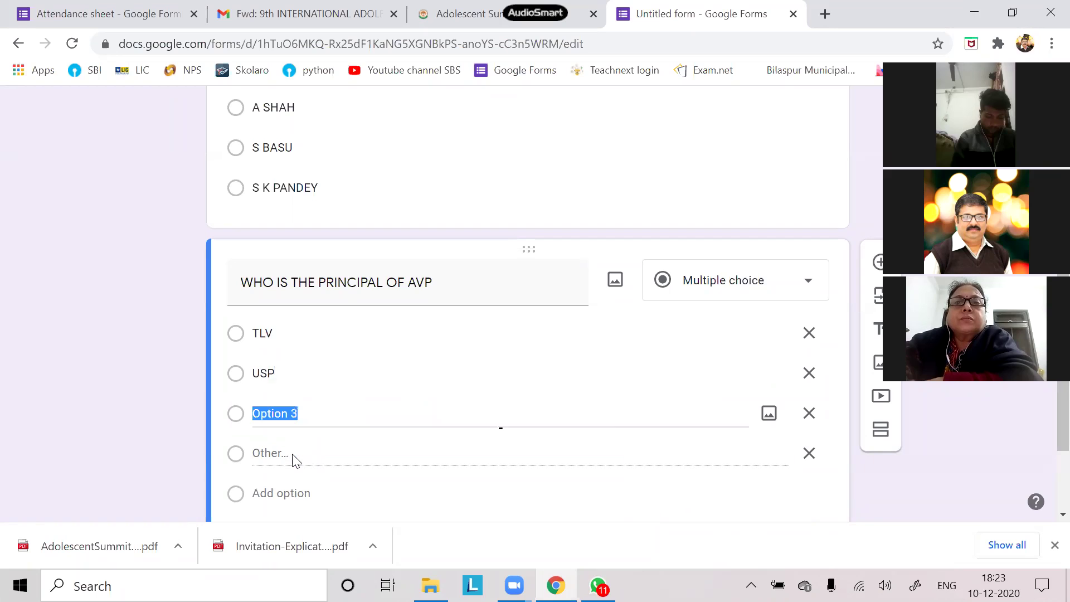
pyautogui.write('PKM')
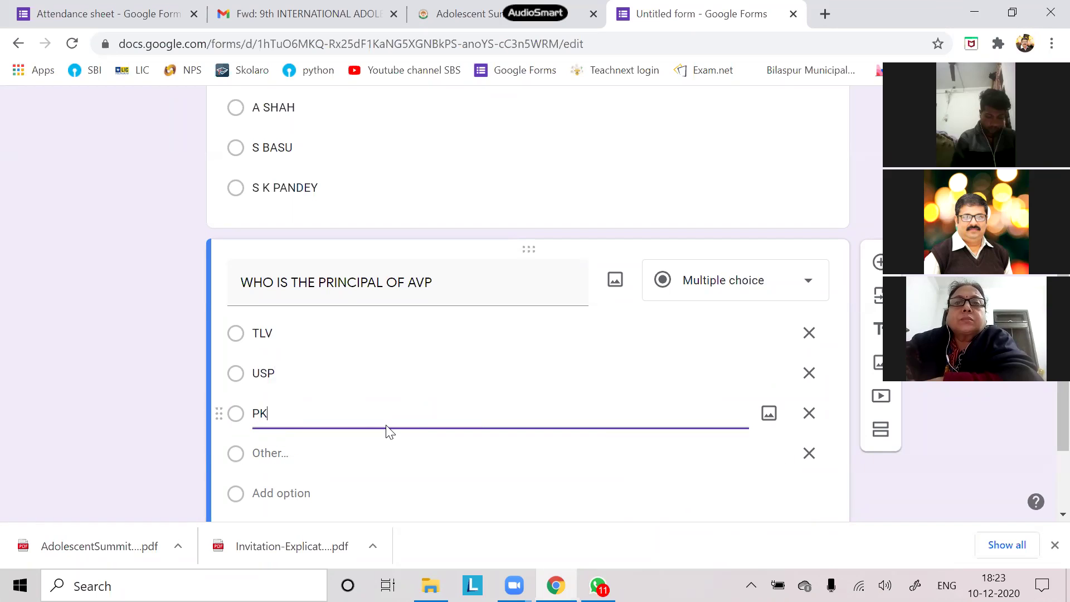
pyautogui.click(281, 492)
pyautogui.write('N')
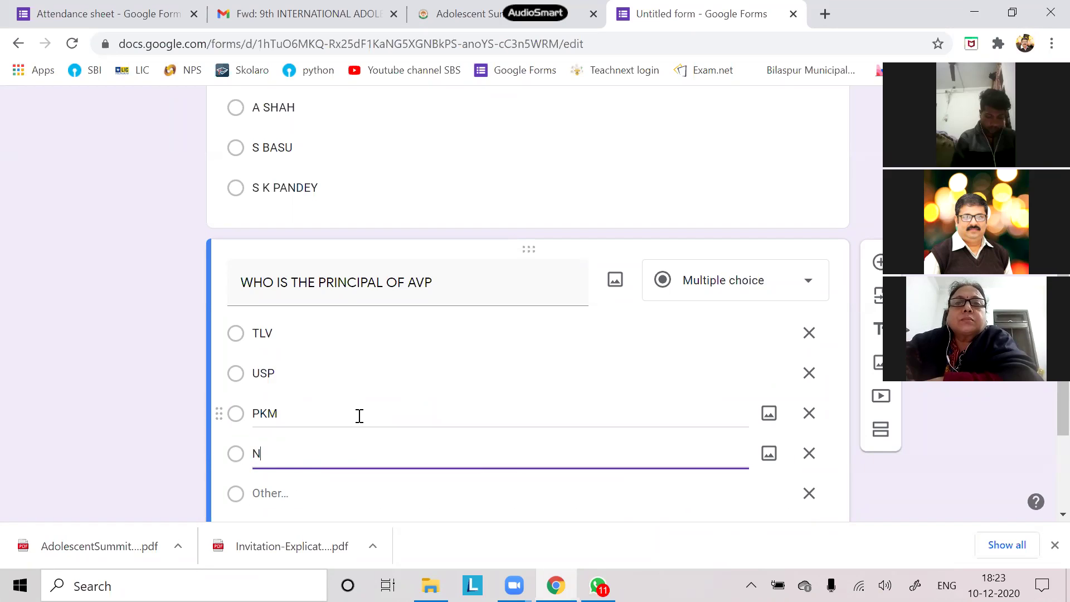
pyautogui.write('ONE OF THEM')
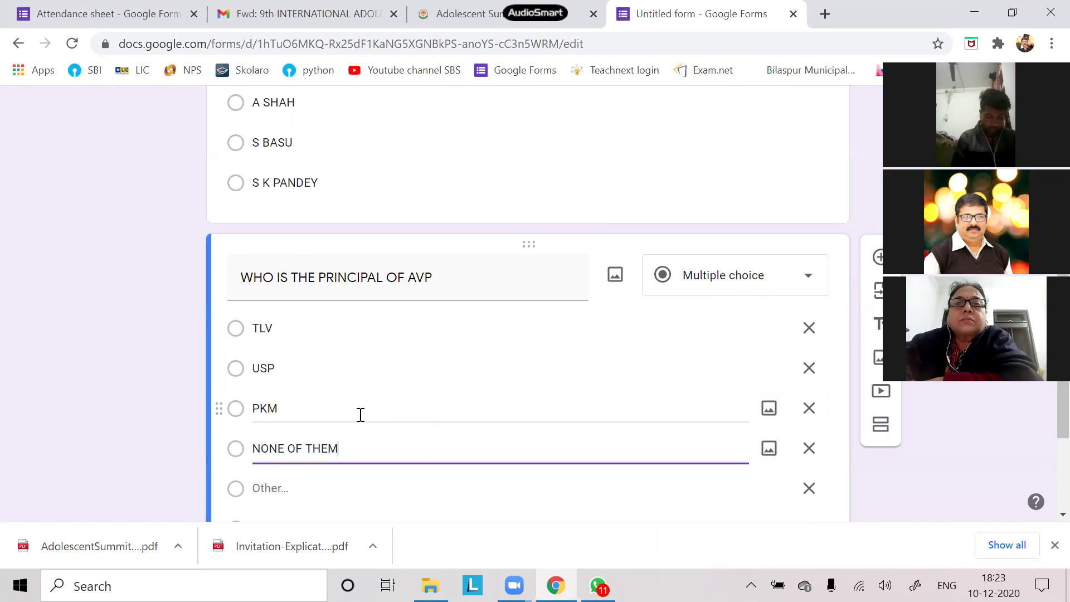
pyautogui.scroll(-3, 359, 418)
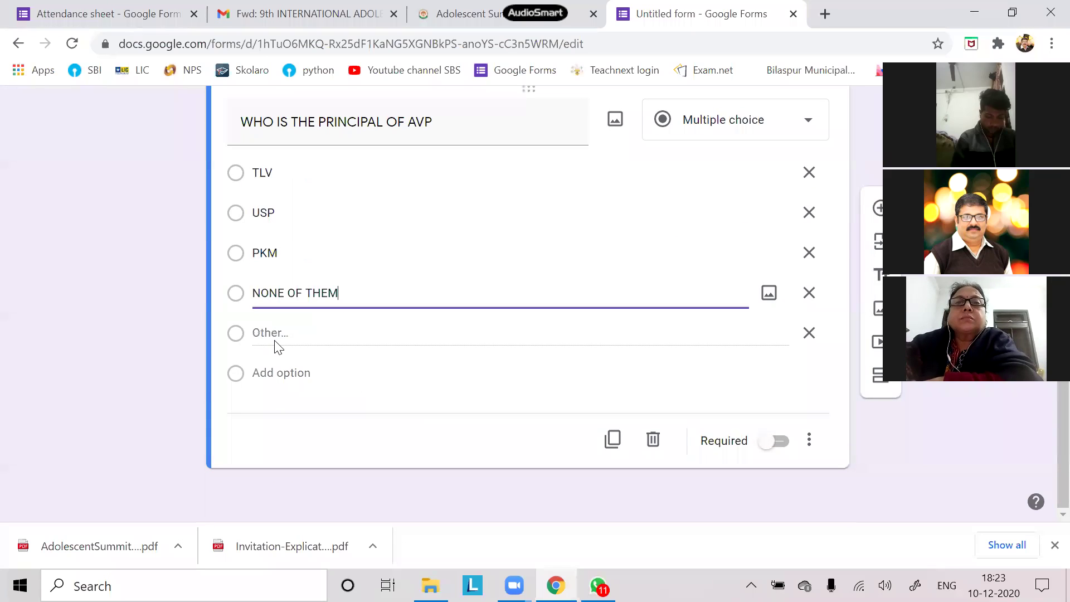
pyautogui.click(810, 334)
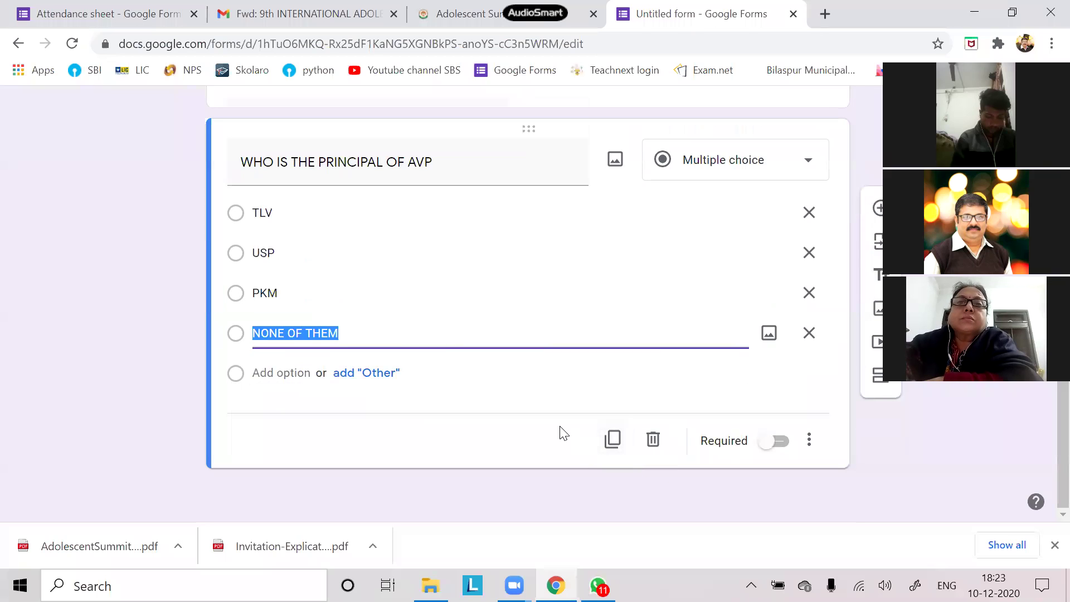
pyautogui.scroll(8, 563, 433)
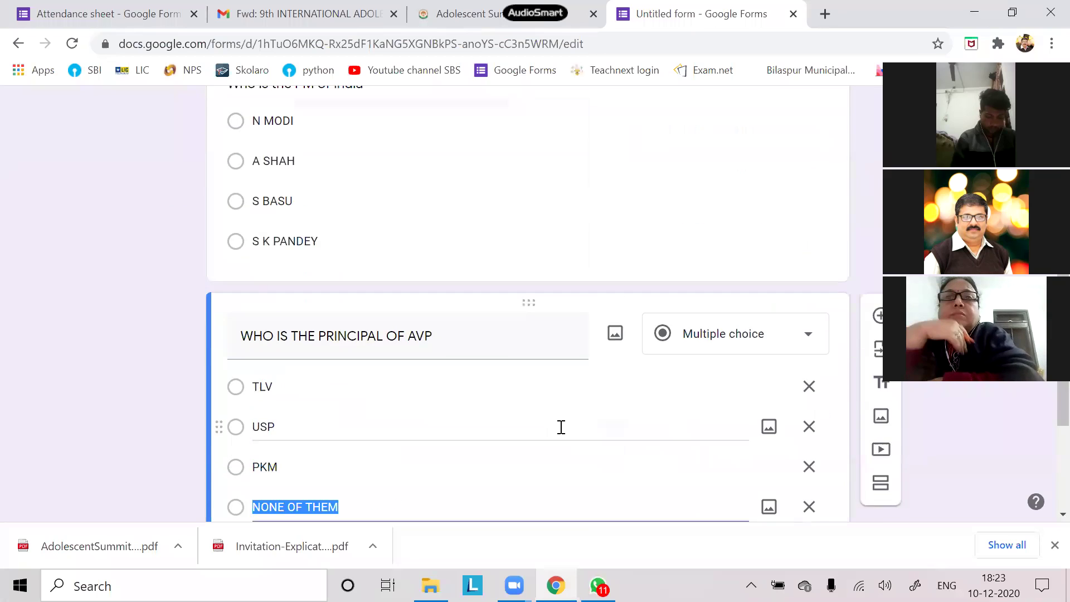
pyautogui.scroll(-8, 561, 427)
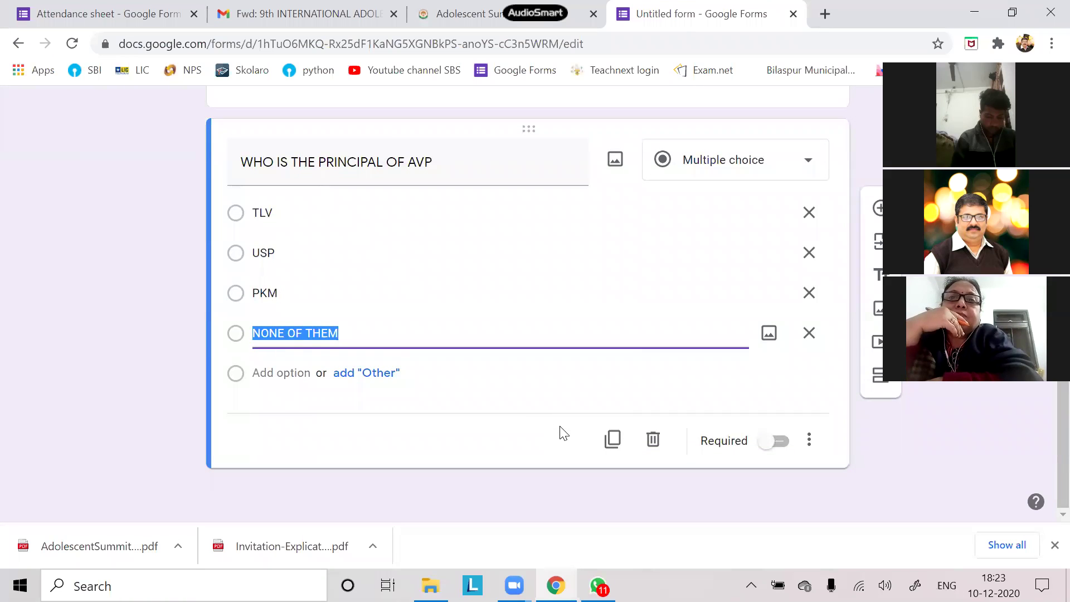
pyautogui.scroll(1, 562, 432)
pyautogui.scroll(-1, 561, 432)
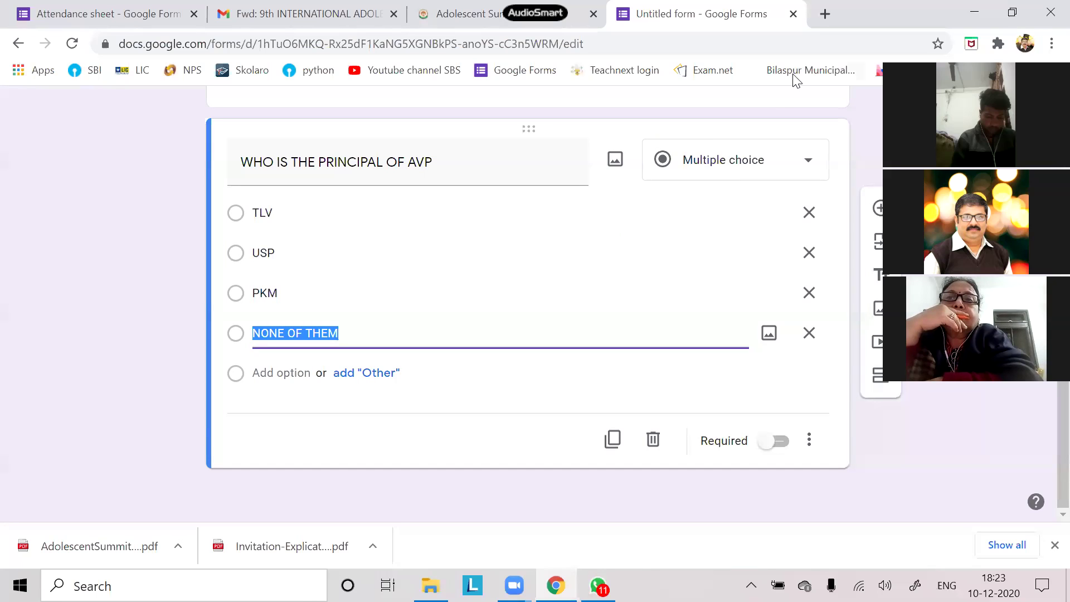
pyautogui.moveTo(882, 177)
pyautogui.mouseDown()
pyautogui.moveTo(861, 210)
pyautogui.moveTo(878, 229)
pyautogui.mouseUp()
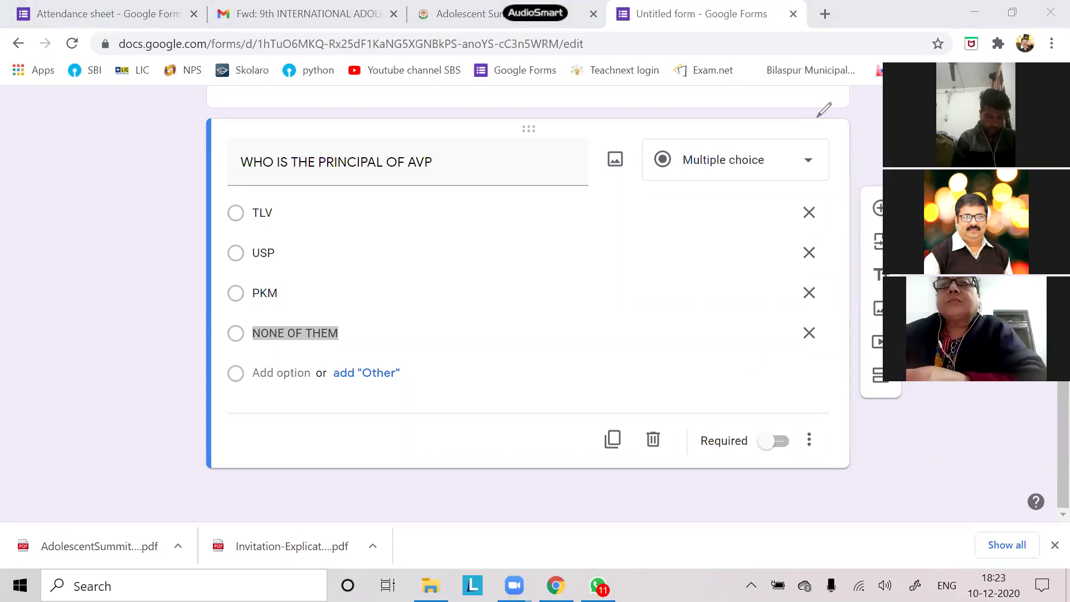
# - Add a third multiple-choice question with the text "What is the full form of AVP"
pyautogui.click(878, 208)
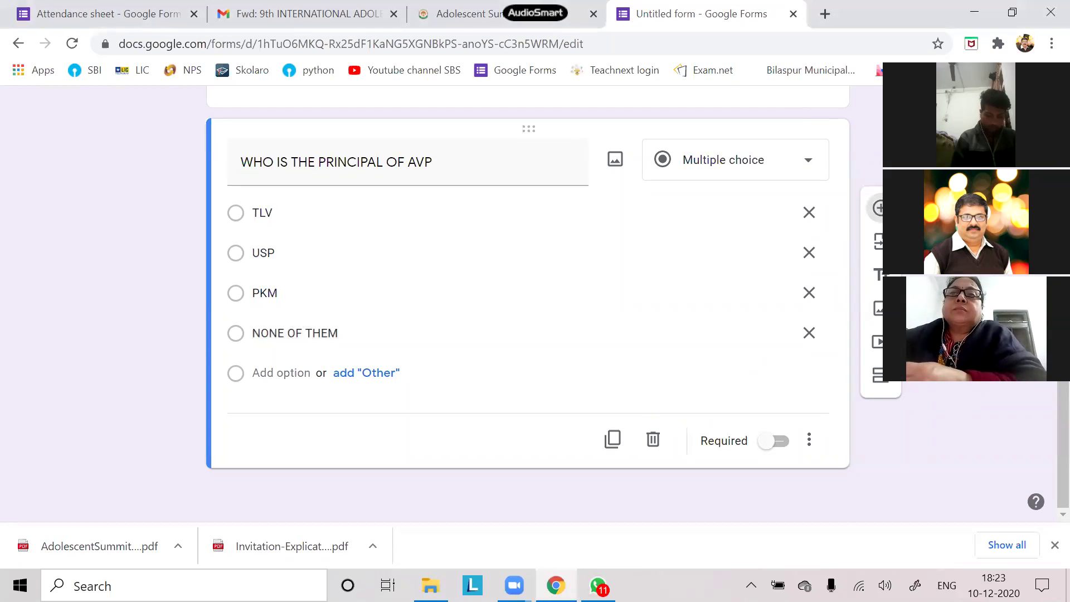
pyautogui.scroll(-2, 648, 310)
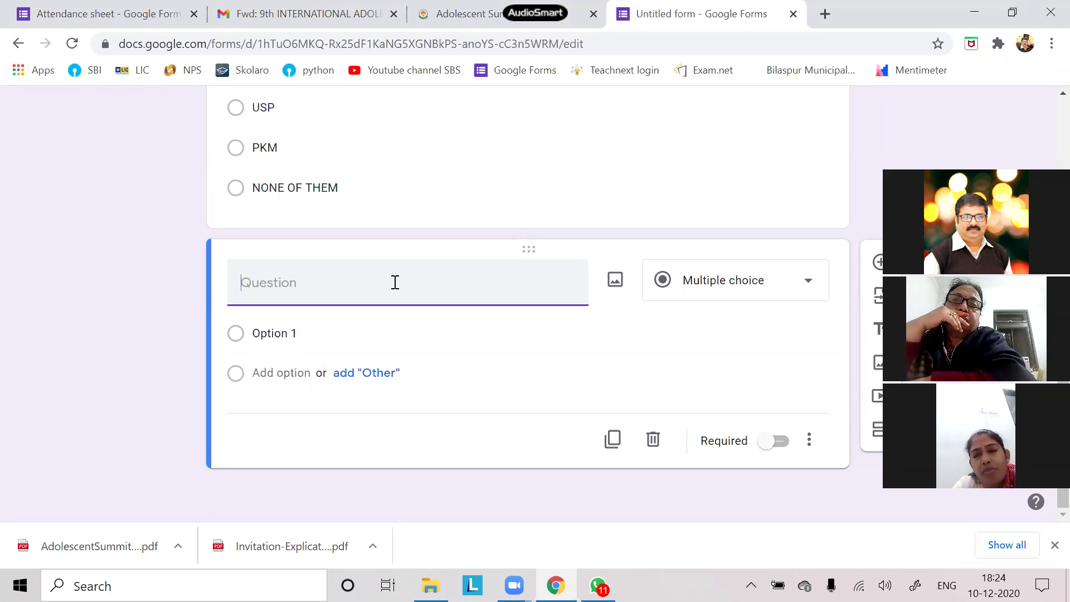
pyautogui.write('What ')
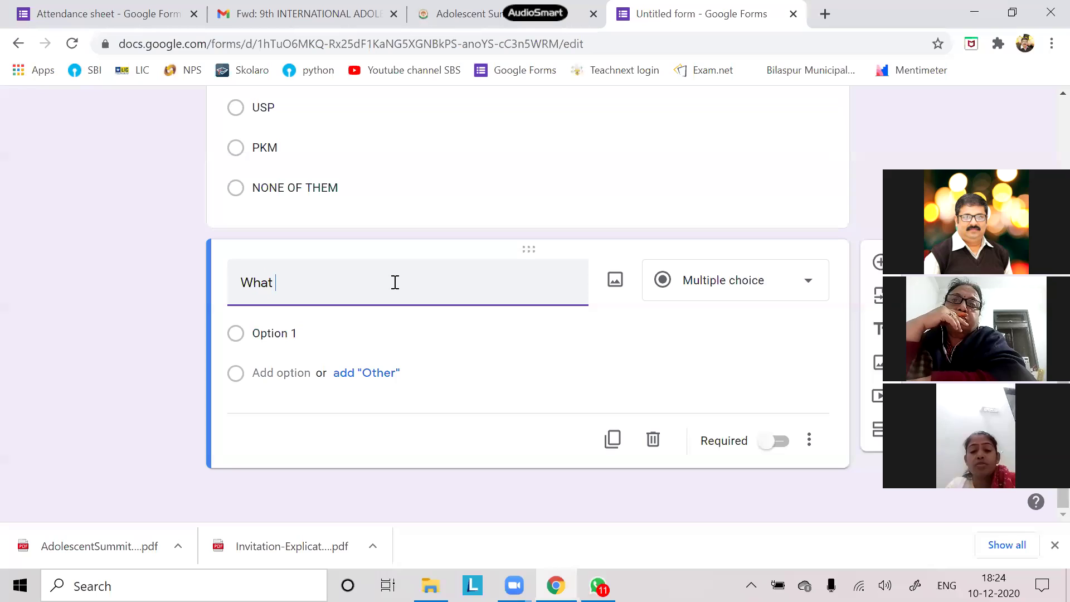
pyautogui.write('is the full')
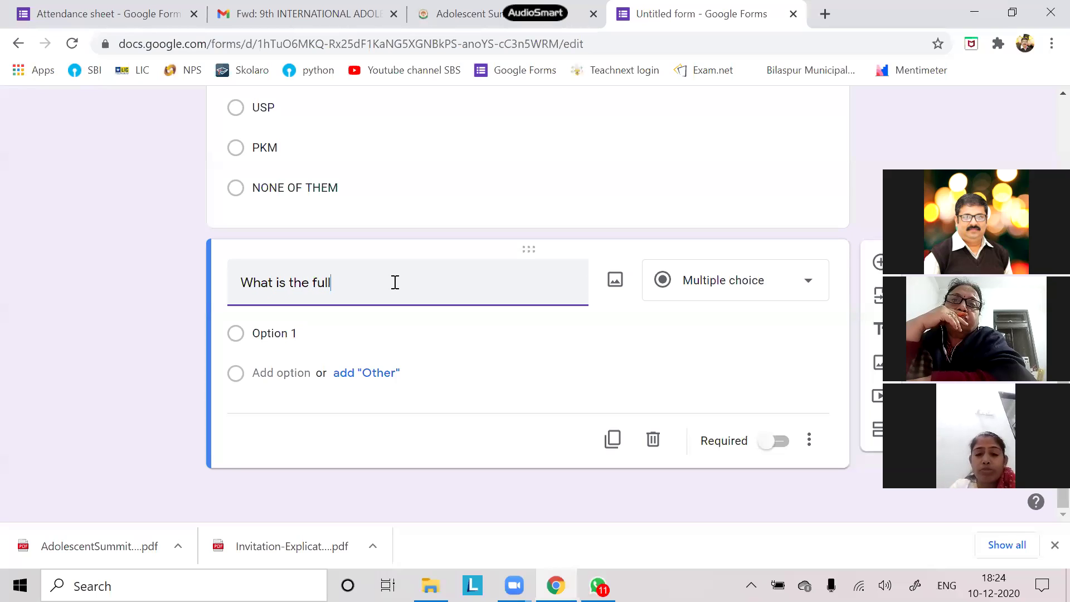
pyautogui.write(' form of AYOP')
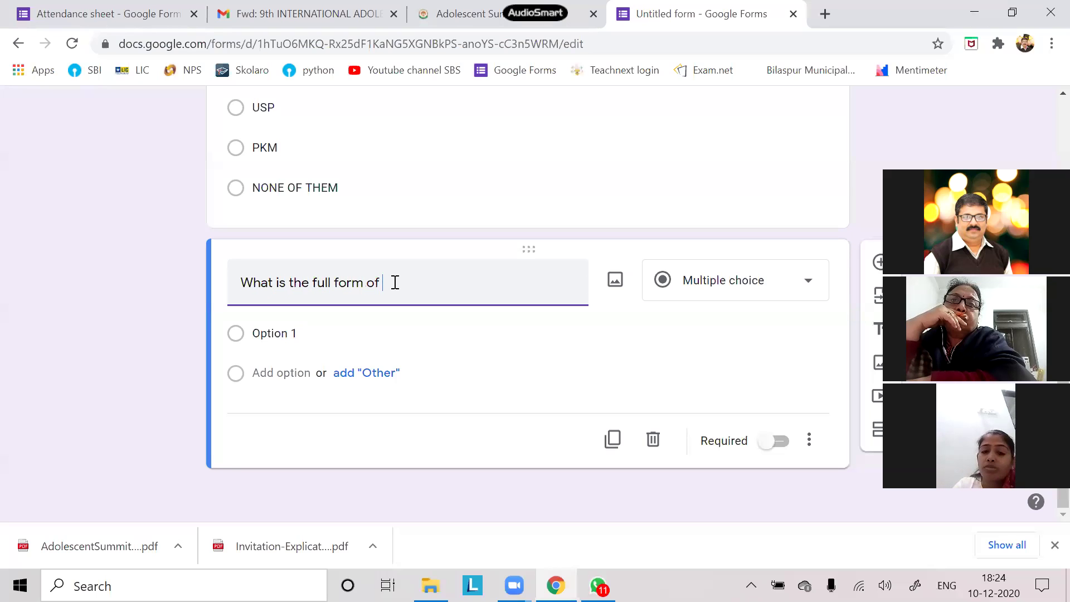
pyautogui.press('BackSpace')
pyautogui.press('BackSpace')
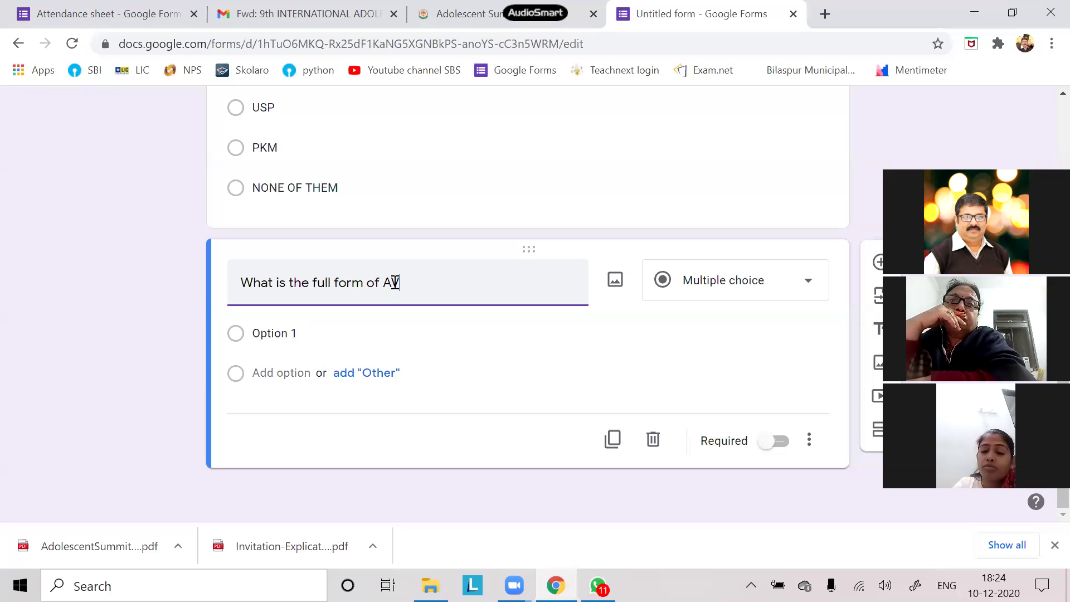
pyautogui.write('P')
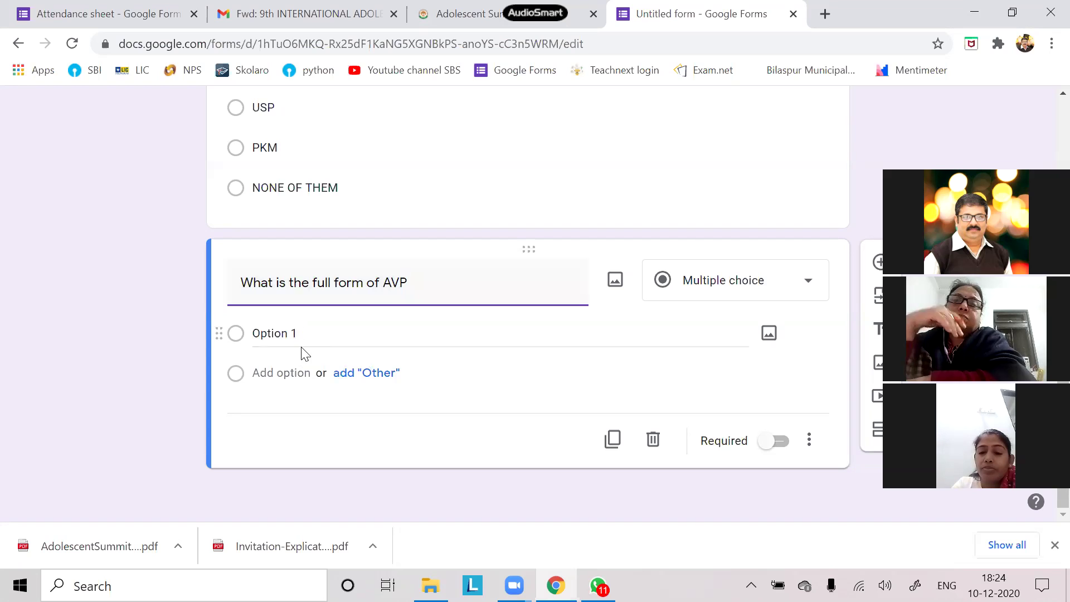
# - Set the full-form question's first answer option to "Ambuja Bidya Peeth" and add the options "Other" and "Akash Vidya Peeth"
pyautogui.click(306, 333)
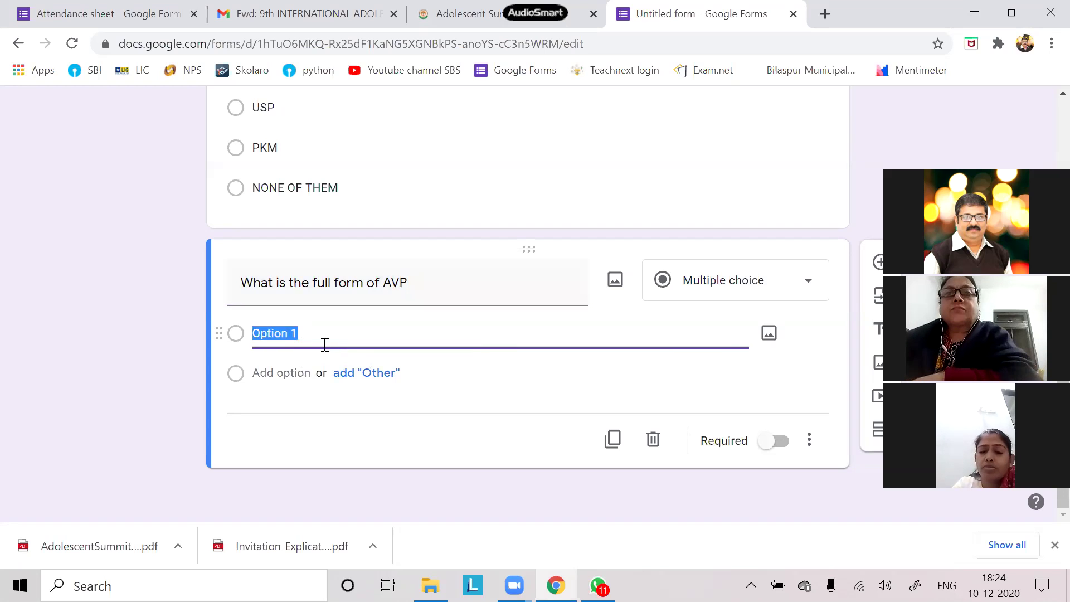
pyautogui.write('Ambuja Bidya Peeth')
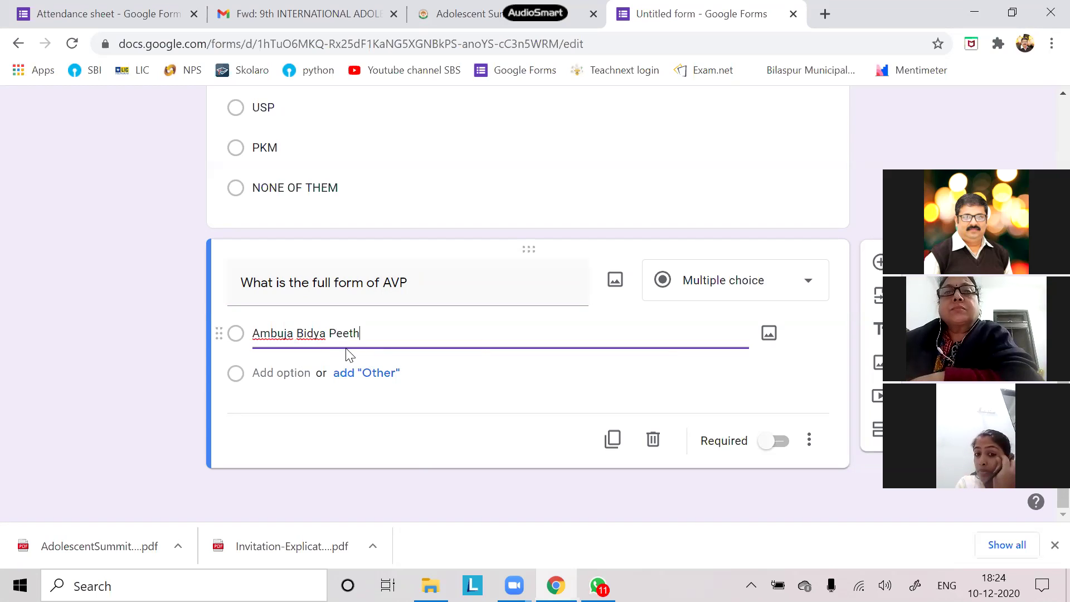
pyautogui.click(369, 377)
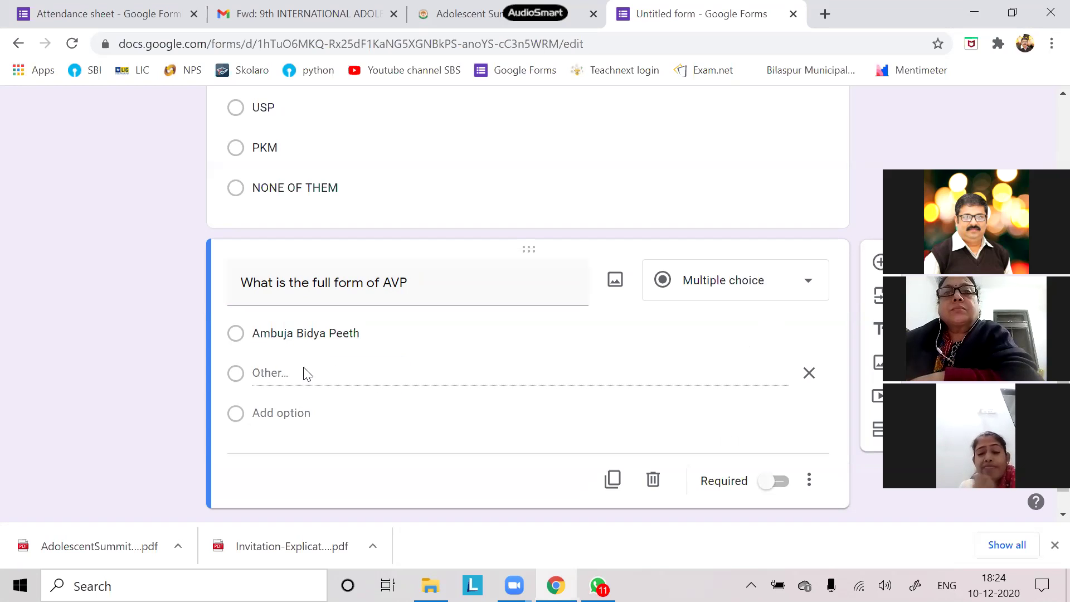
pyautogui.click(304, 415)
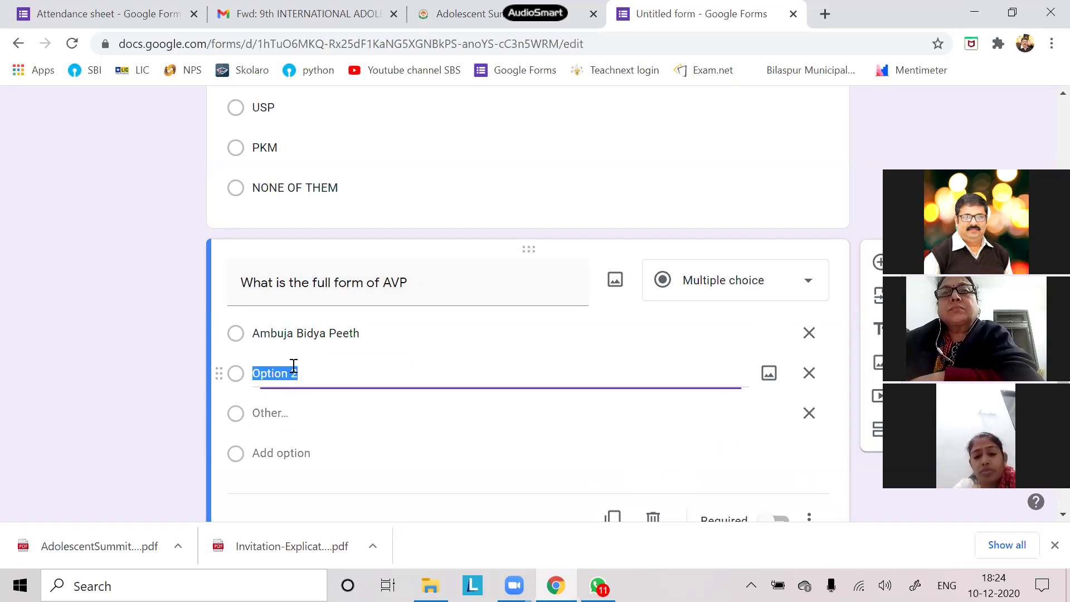
pyautogui.write('Akash')
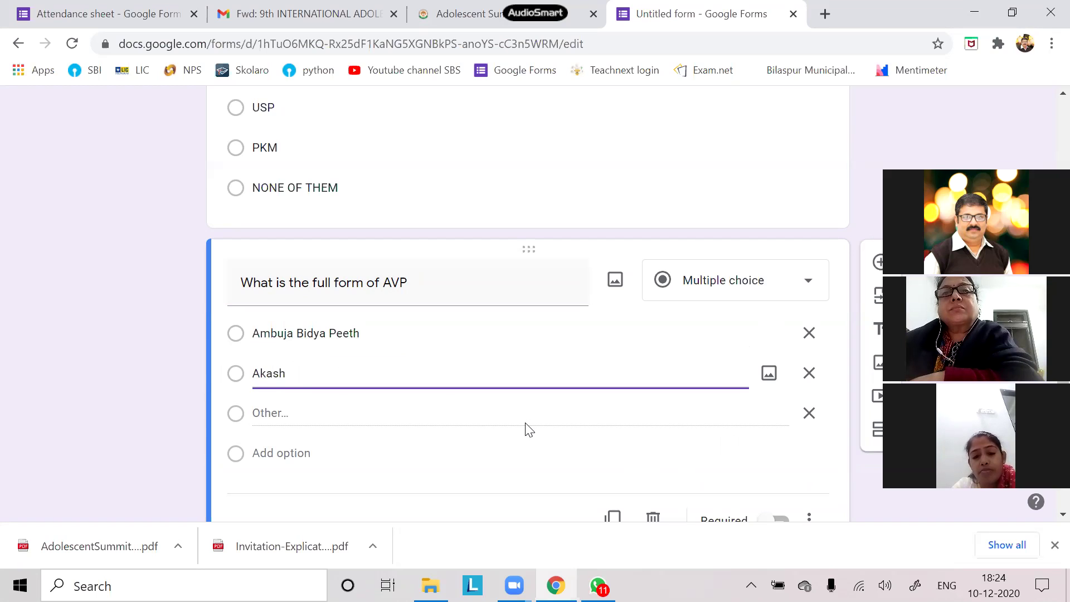
pyautogui.write(' Vidya Peeth')
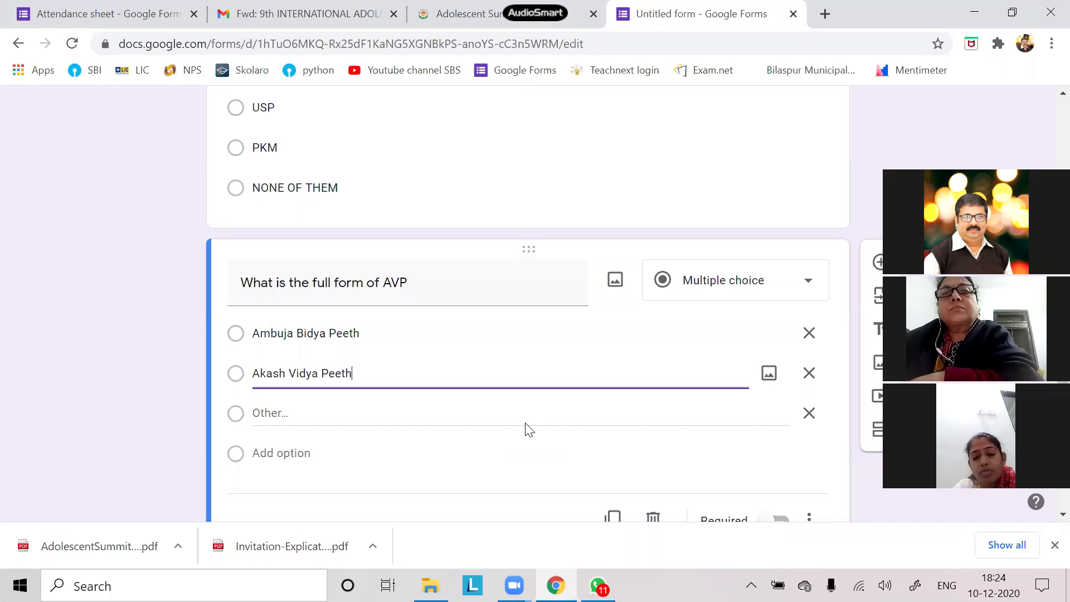
# - Add the options "Ambuja Vidya Peeth" and "All the above" to the full-form question and remove its "Other" option
pyautogui.click(298, 454)
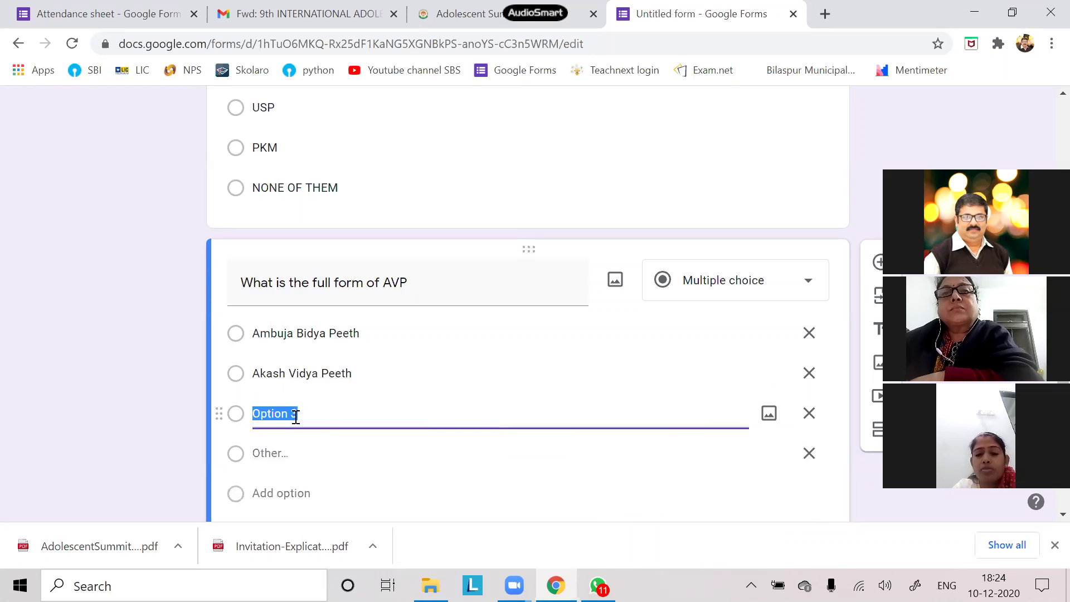
pyautogui.write('Ambuja')
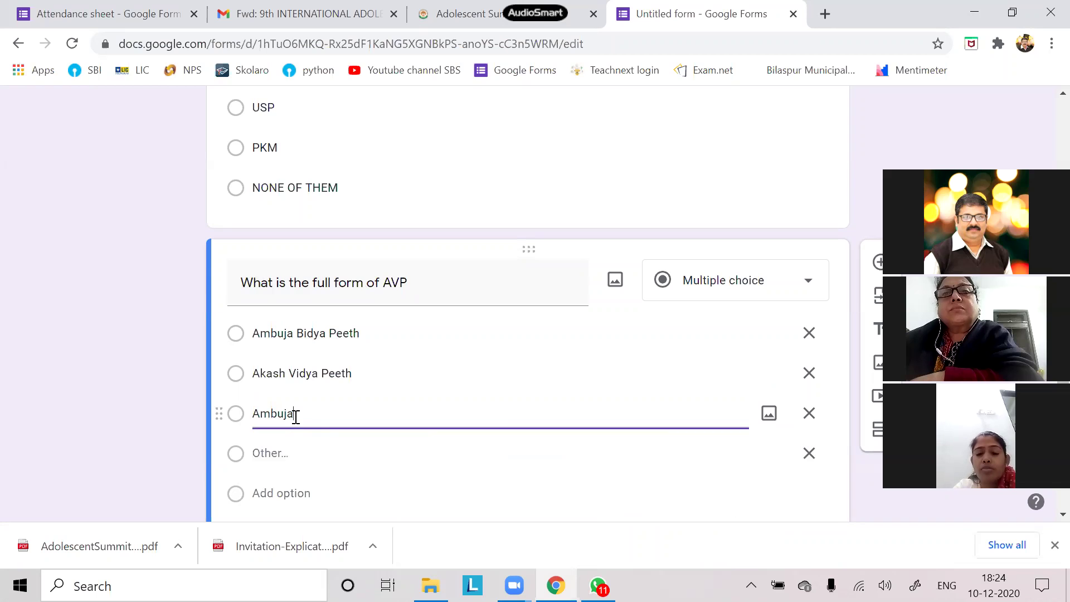
pyautogui.write(' Vidya Peeth')
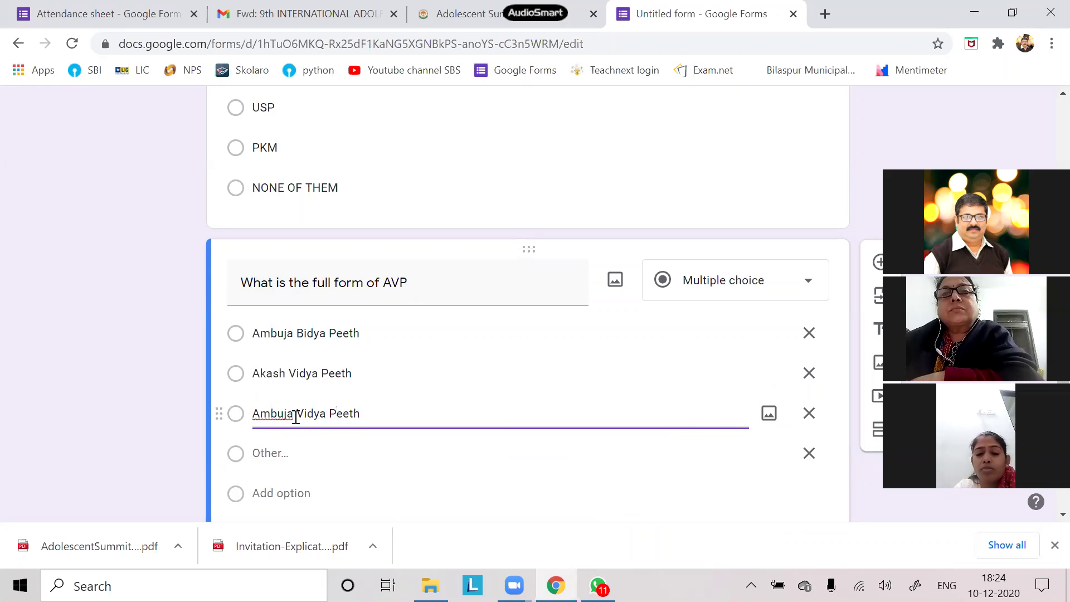
pyautogui.click(296, 491)
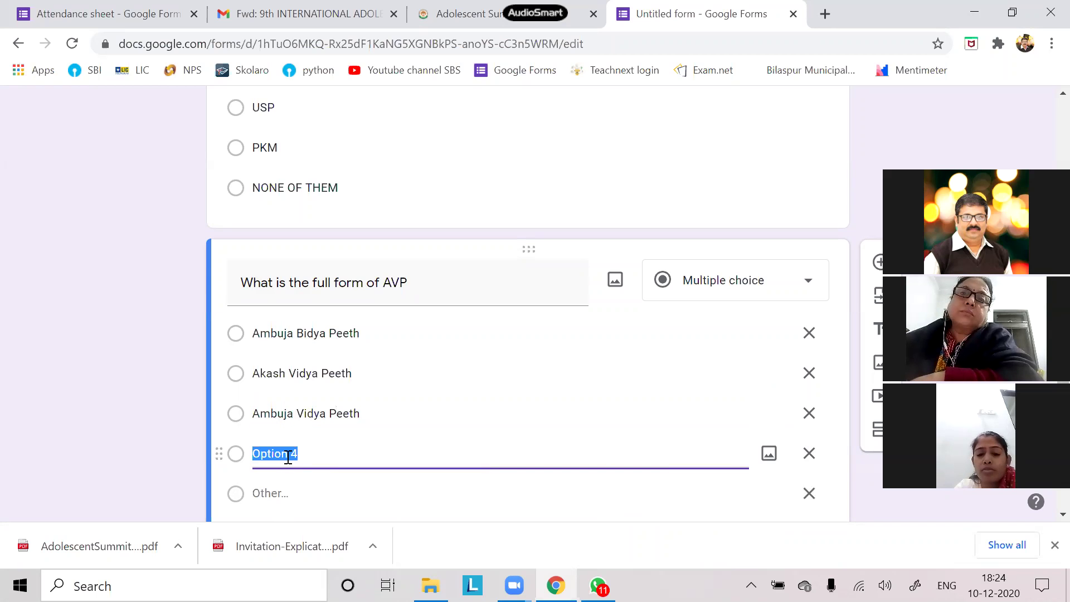
pyautogui.write('All the above')
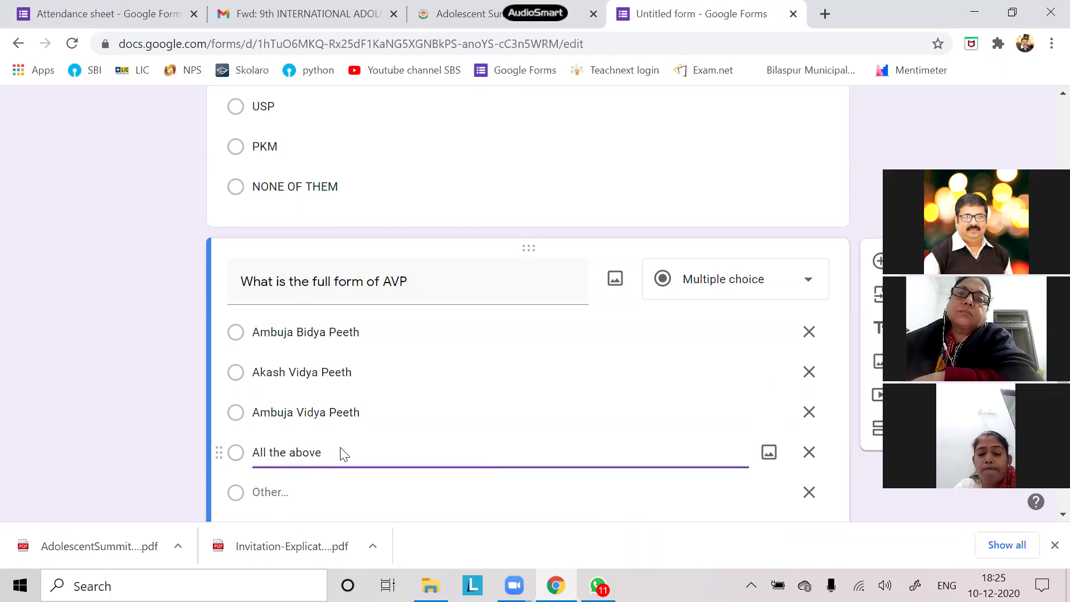
pyautogui.scroll(-3, 339, 451)
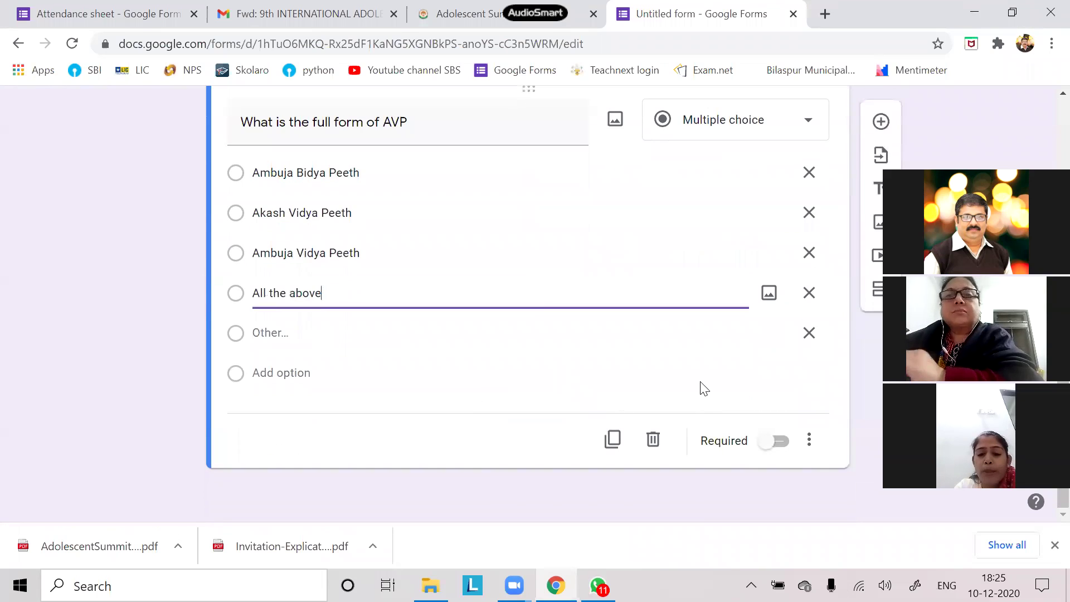
pyautogui.click(779, 351)
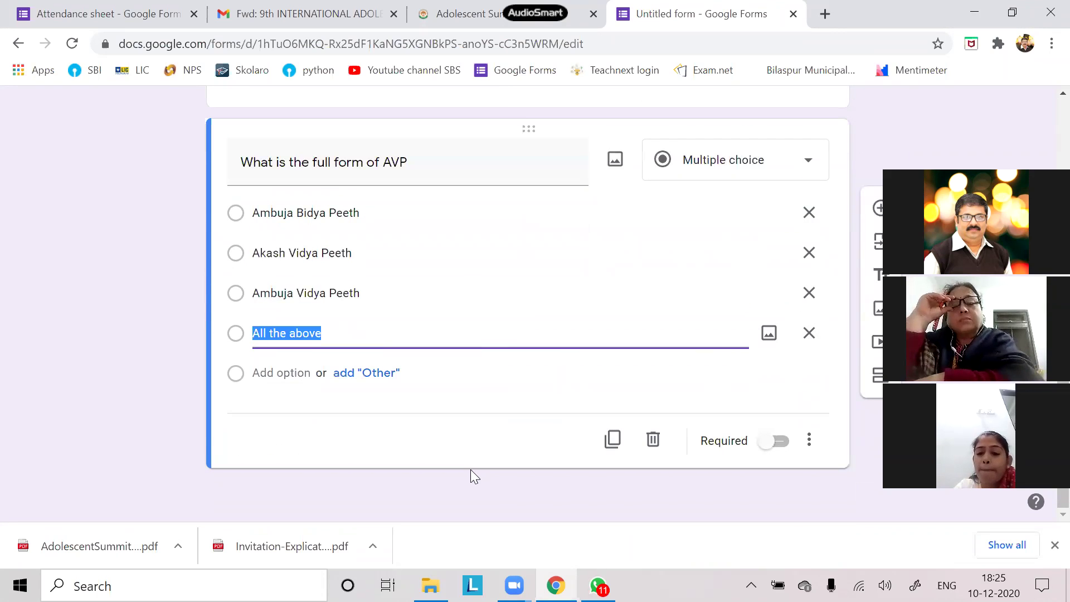
pyautogui.scroll(5, 470, 464)
pyautogui.scroll(8, 471, 464)
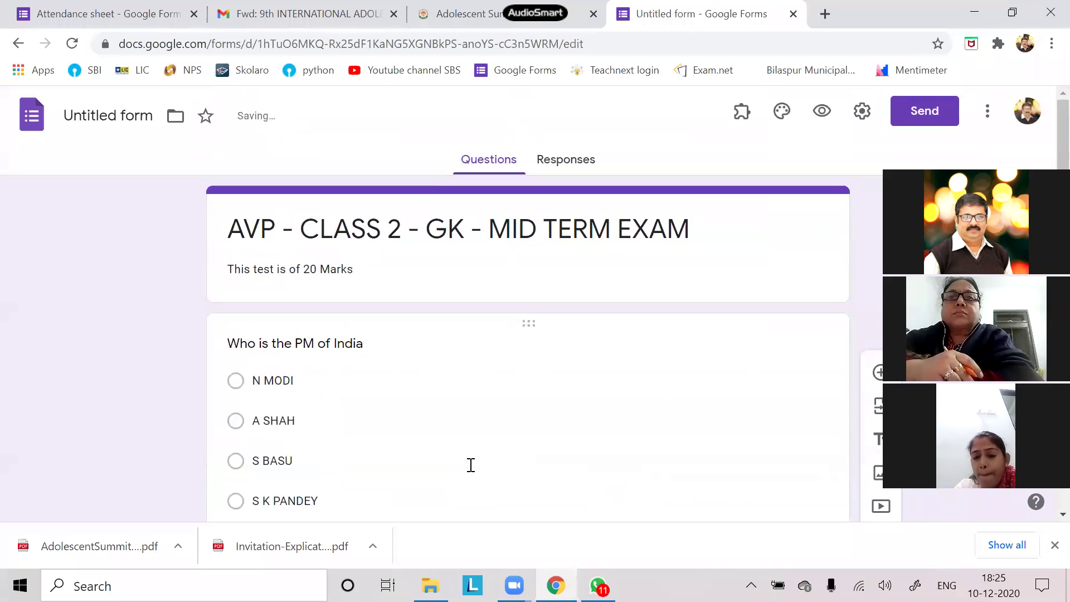
pyautogui.scroll(-13, 470, 464)
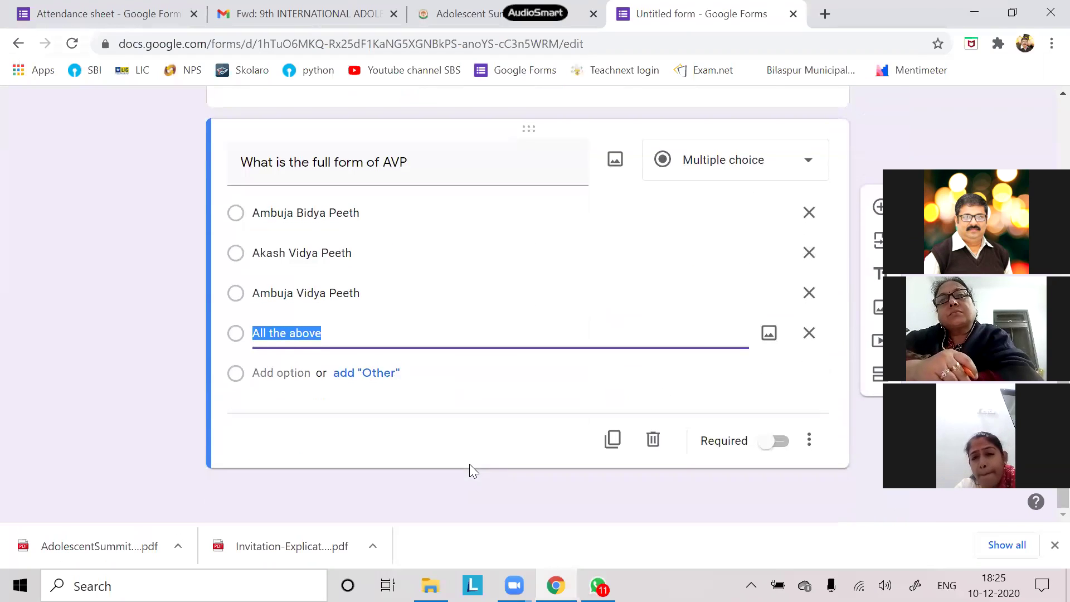
pyautogui.scroll(2, 470, 466)
pyautogui.scroll(11, 469, 463)
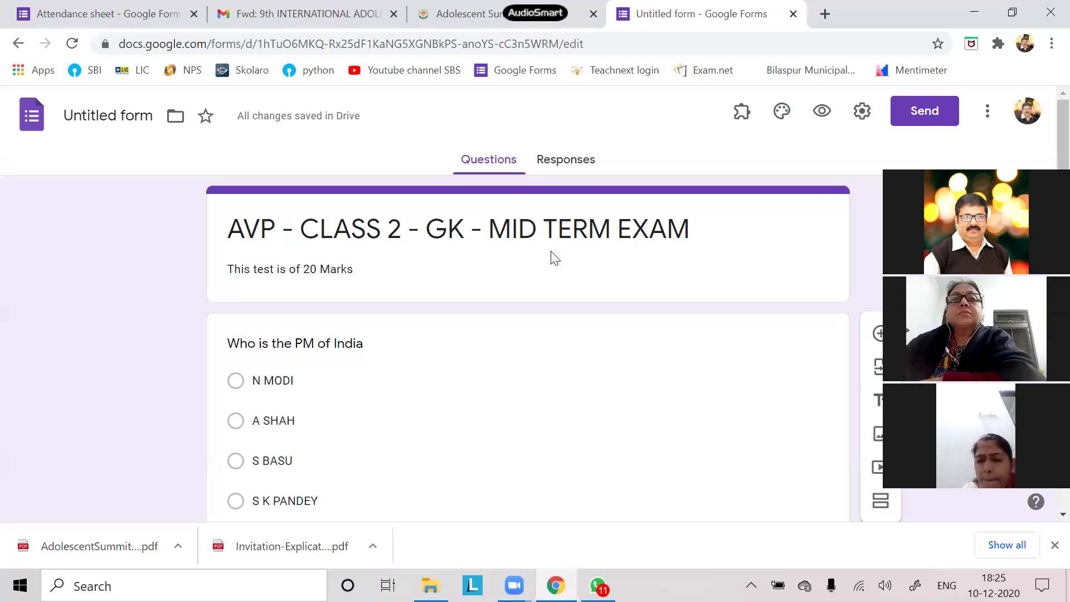
pyautogui.scroll(-3, 552, 251)
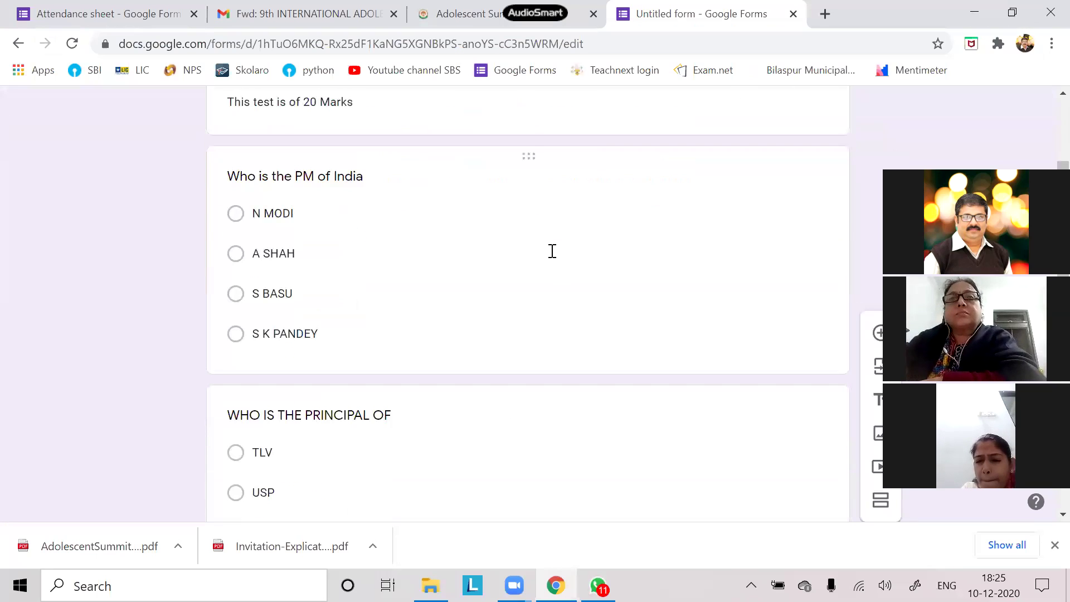
pyautogui.scroll(-5, 552, 251)
pyautogui.scroll(-4, 554, 256)
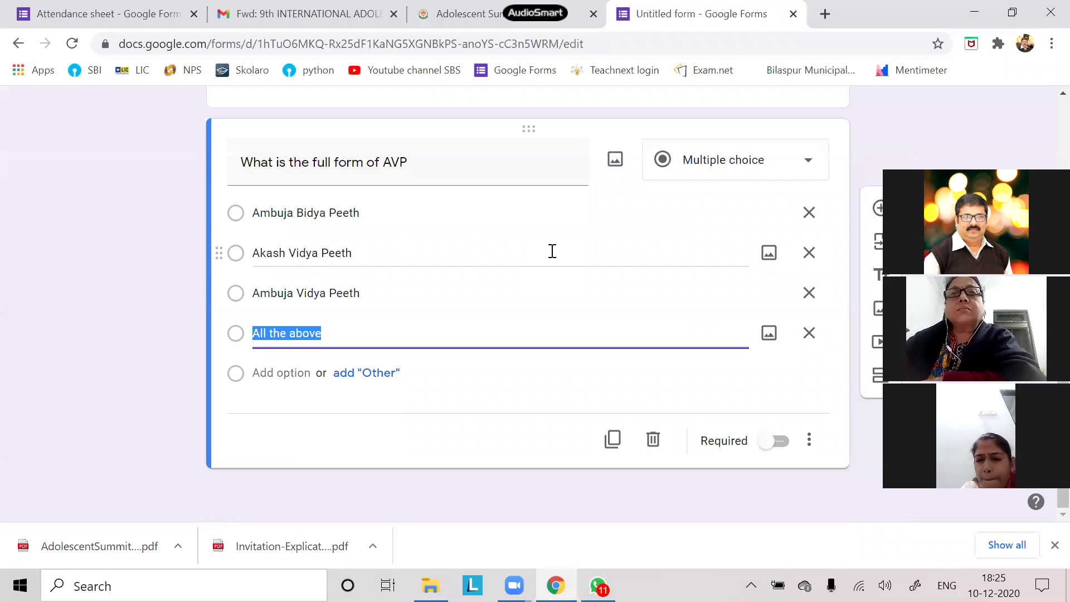
pyautogui.scroll(12, 550, 253)
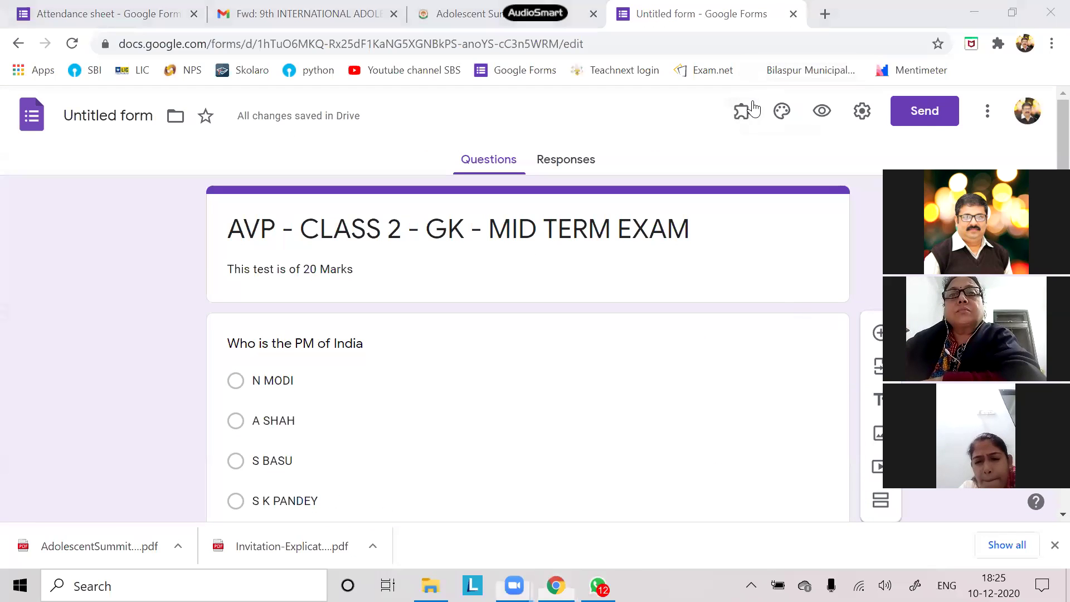
pyautogui.moveTo(443, 246)
pyautogui.mouseDown()
pyautogui.moveTo(314, 258)
pyautogui.moveTo(263, 320)
pyautogui.moveTo(416, 369)
pyautogui.moveTo(772, 295)
pyautogui.moveTo(771, 278)
pyautogui.mouseUp()
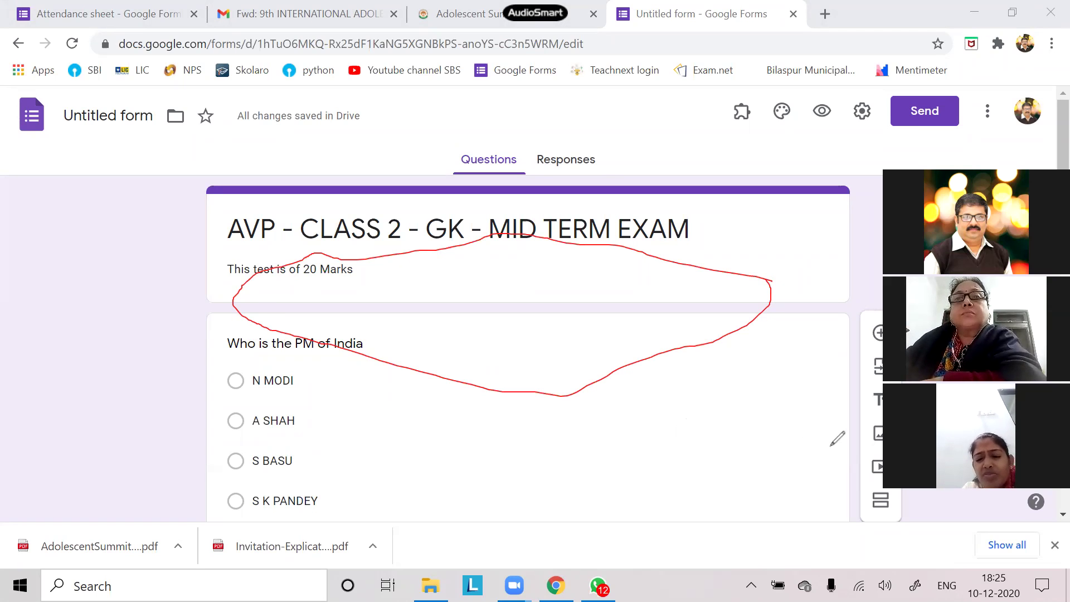
pyautogui.click(757, 128)
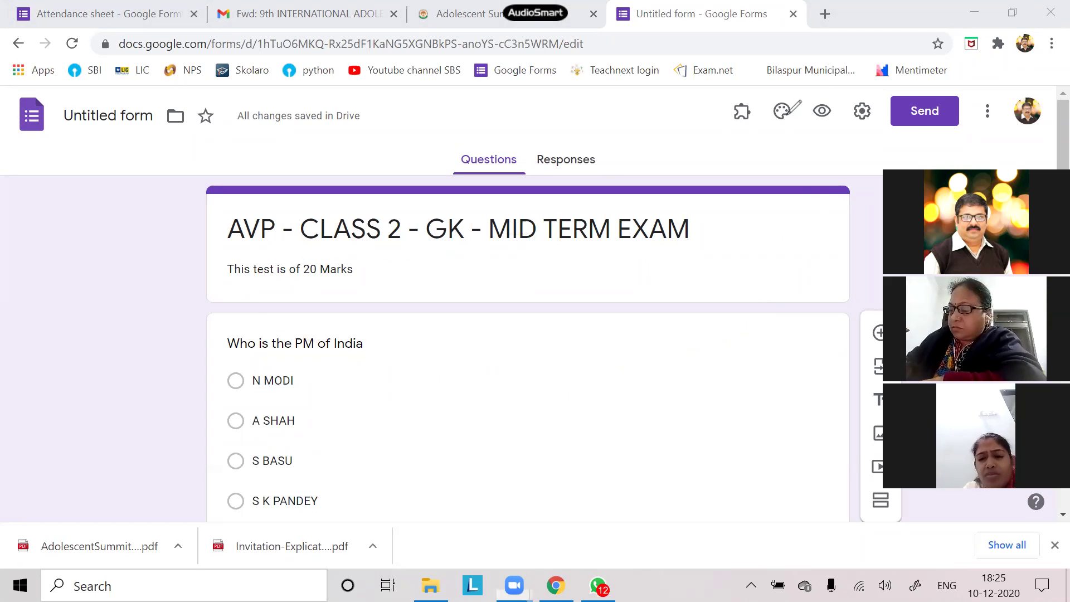
# - Add a new question directly below the form's title section with the text "Enter your Name"
pyautogui.click(607, 268)
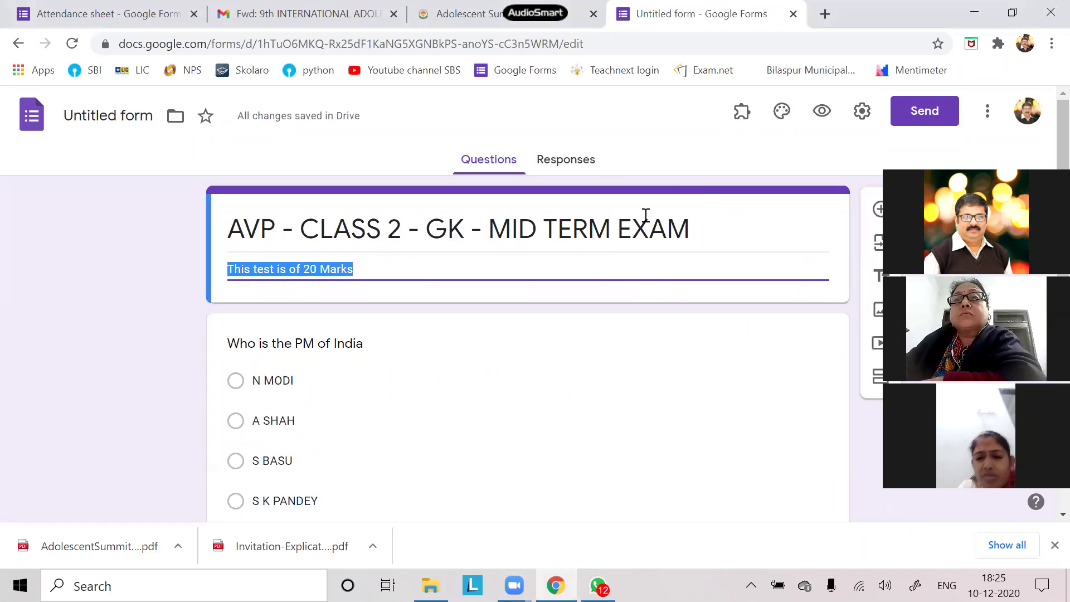
pyautogui.click(676, 208)
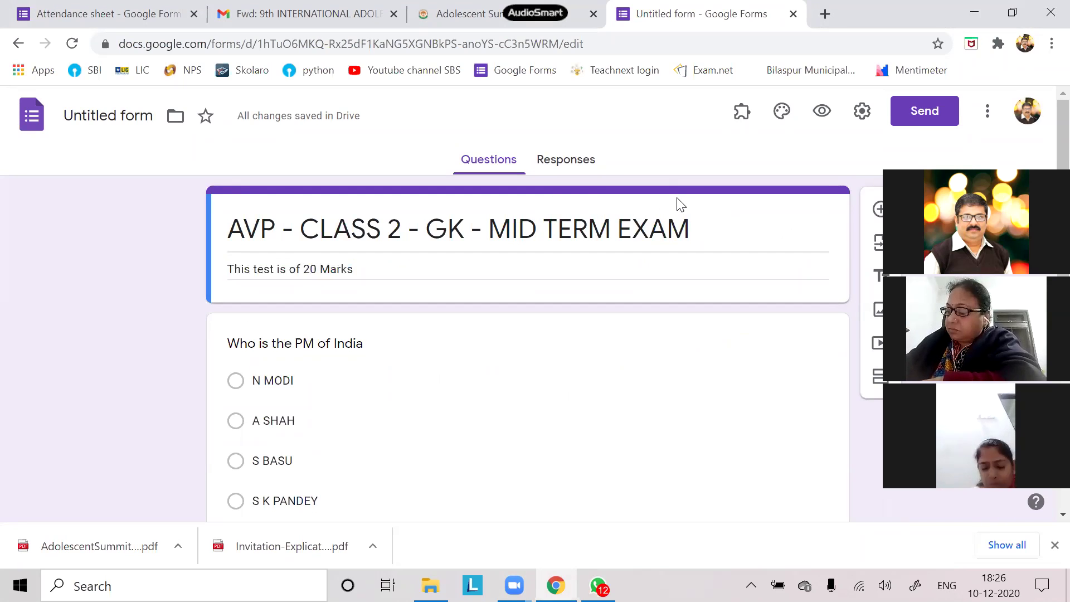
pyautogui.click(878, 210)
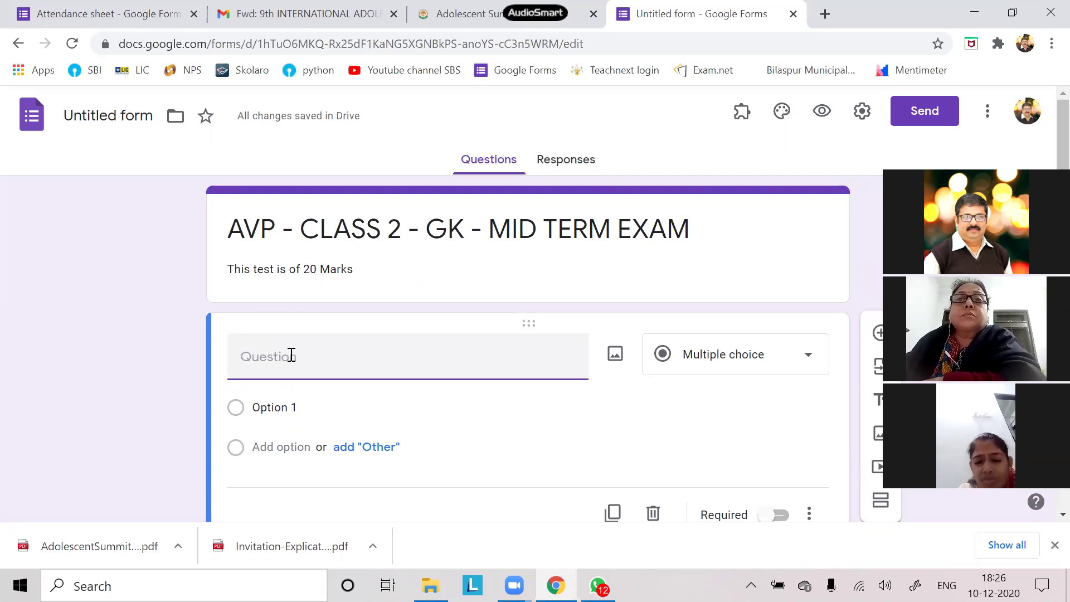
pyautogui.write('ENter your ')
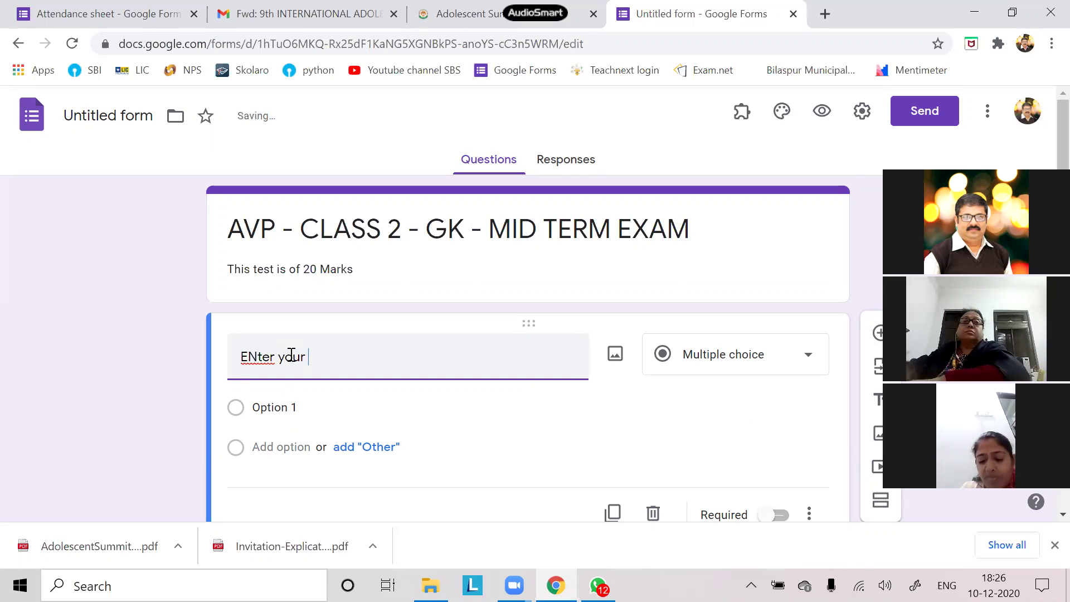
pyautogui.write('Name')
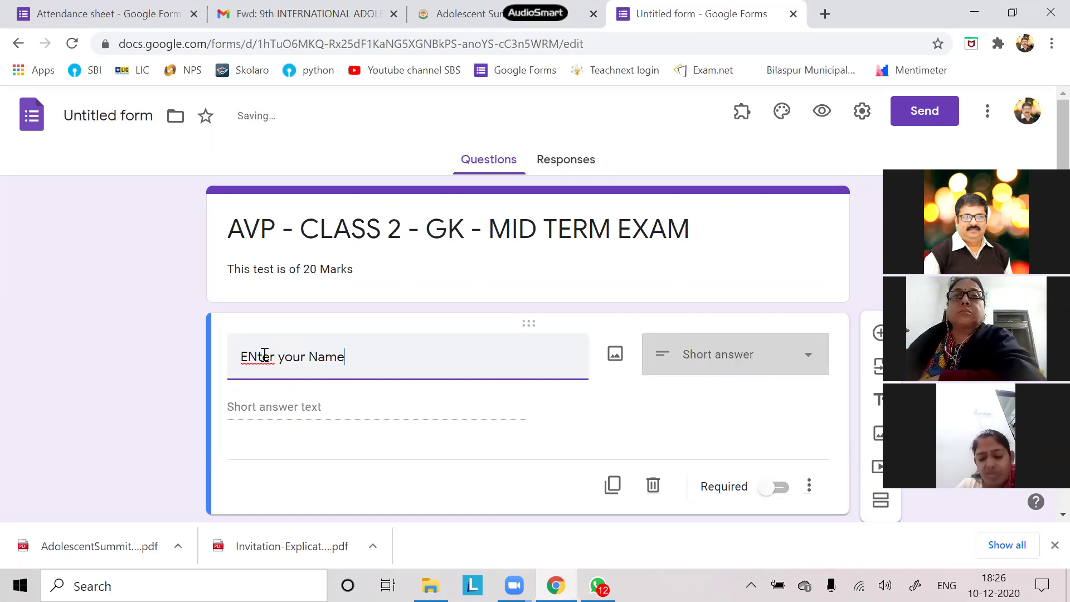
pyautogui.press('BackSpace')
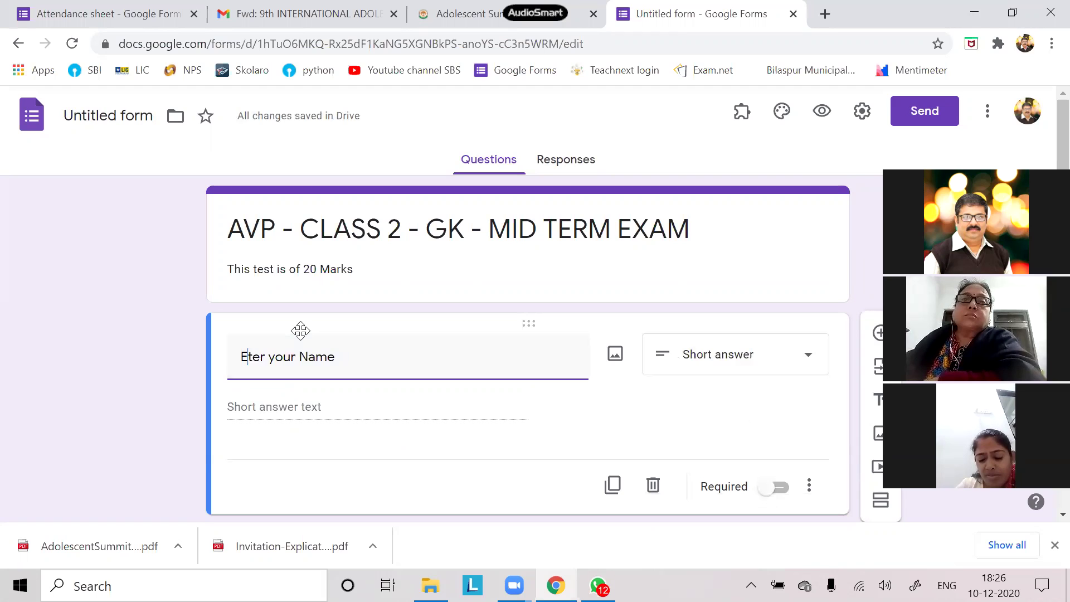
pyautogui.write('n')
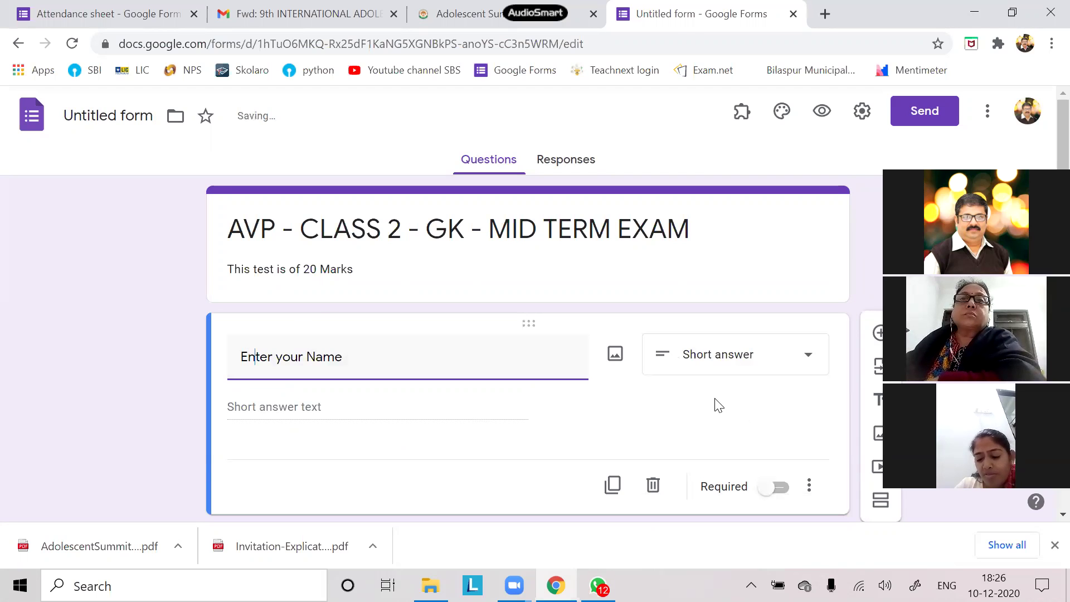
# - Set the name question's type to Short answer and make it required
pyautogui.click(807, 357)
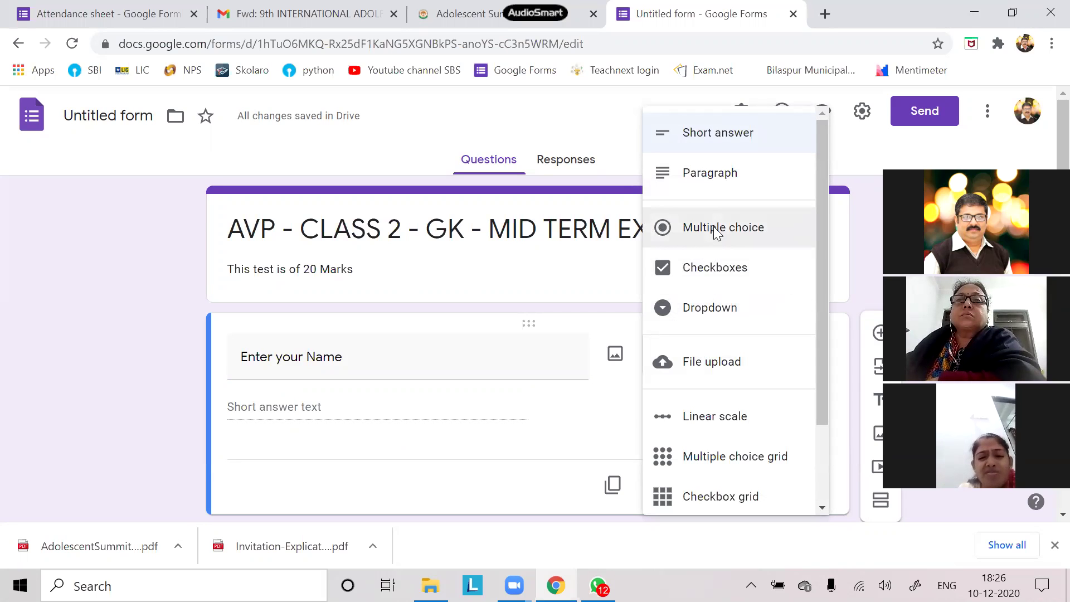
pyautogui.click(728, 132)
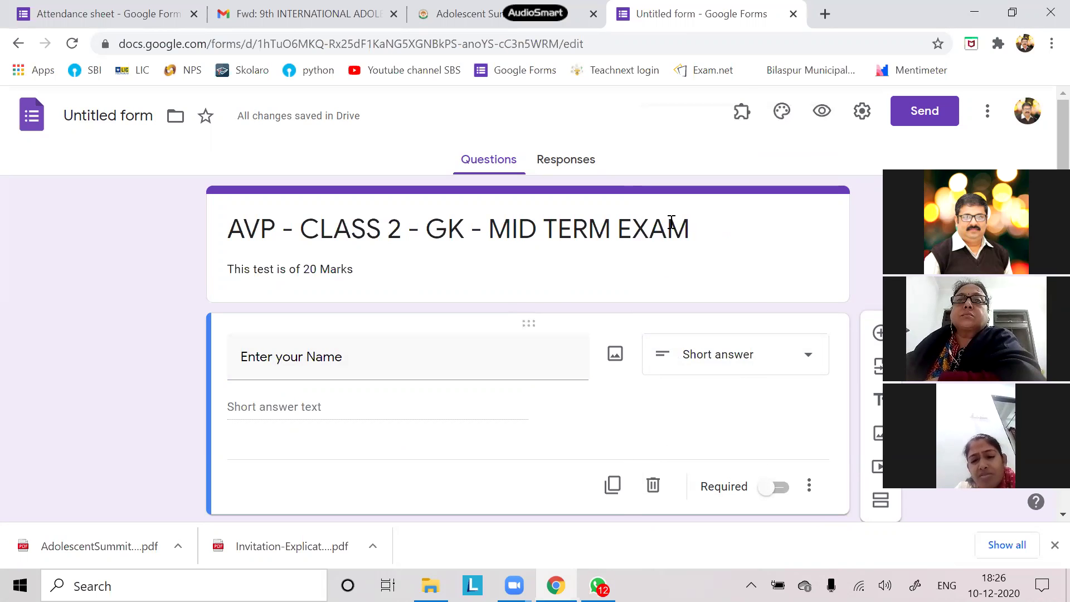
pyautogui.moveTo(804, 469)
pyautogui.mouseDown()
pyautogui.moveTo(769, 449)
pyautogui.moveTo(693, 466)
pyautogui.moveTo(691, 511)
pyautogui.moveTo(783, 532)
pyautogui.moveTo(829, 479)
pyautogui.moveTo(811, 459)
pyautogui.moveTo(796, 462)
pyautogui.mouseUp()
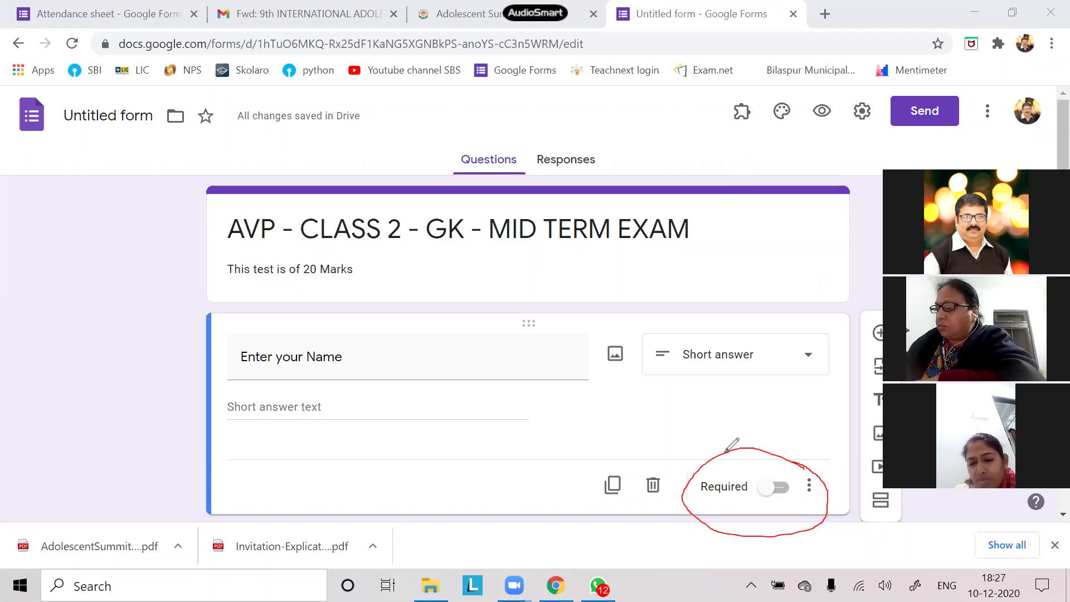
pyautogui.moveTo(720, 443)
pyautogui.mouseDown()
pyautogui.moveTo(722, 414)
pyautogui.moveTo(764, 426)
pyautogui.moveTo(778, 443)
pyautogui.moveTo(781, 399)
pyautogui.moveTo(772, 412)
pyautogui.mouseUp()
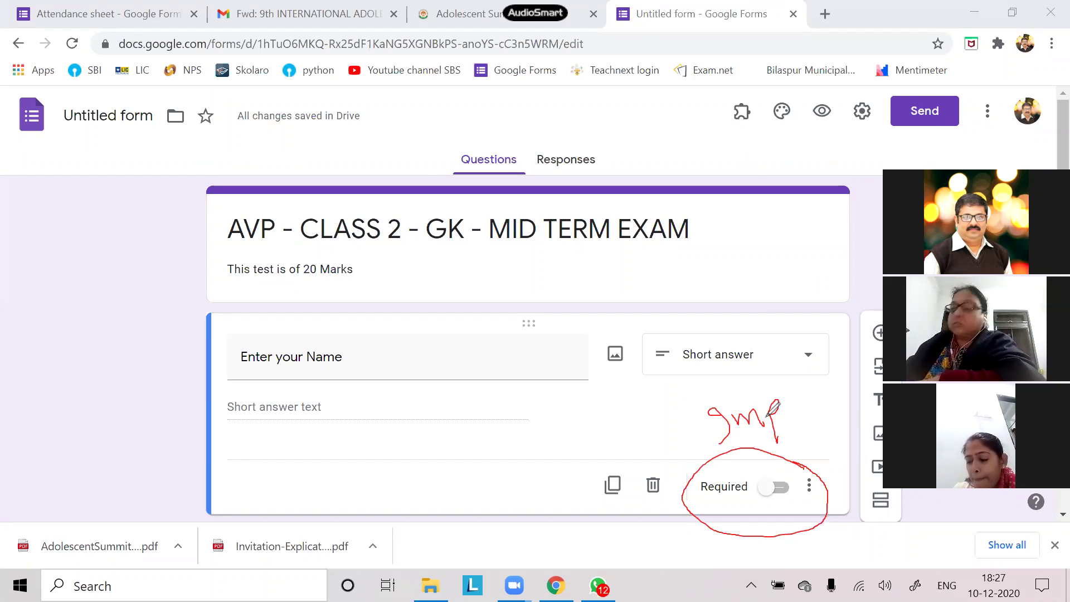
pyautogui.click(423, 177)
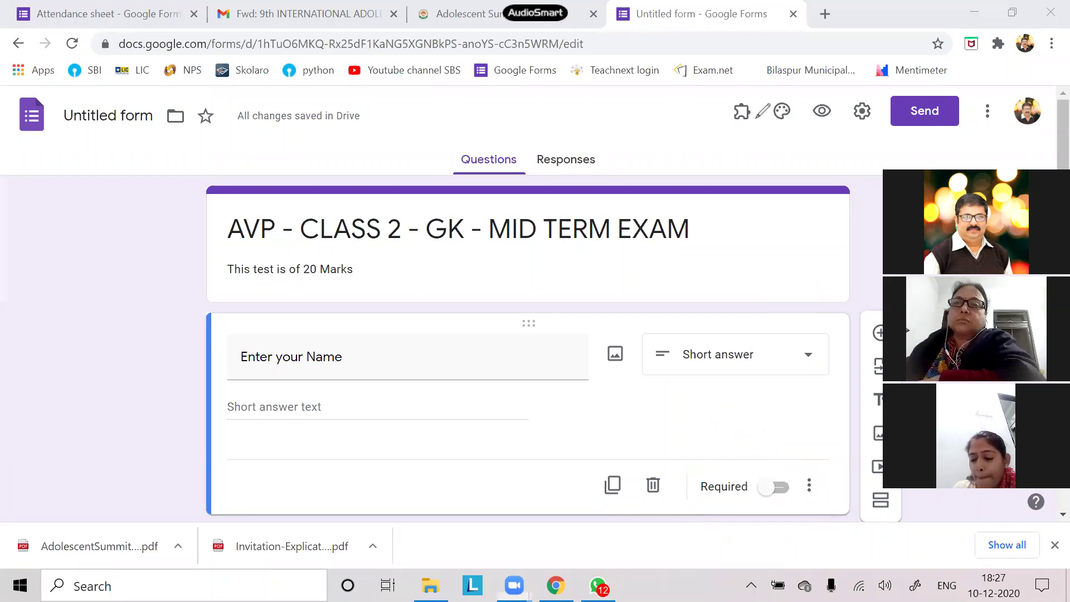
pyautogui.click(777, 486)
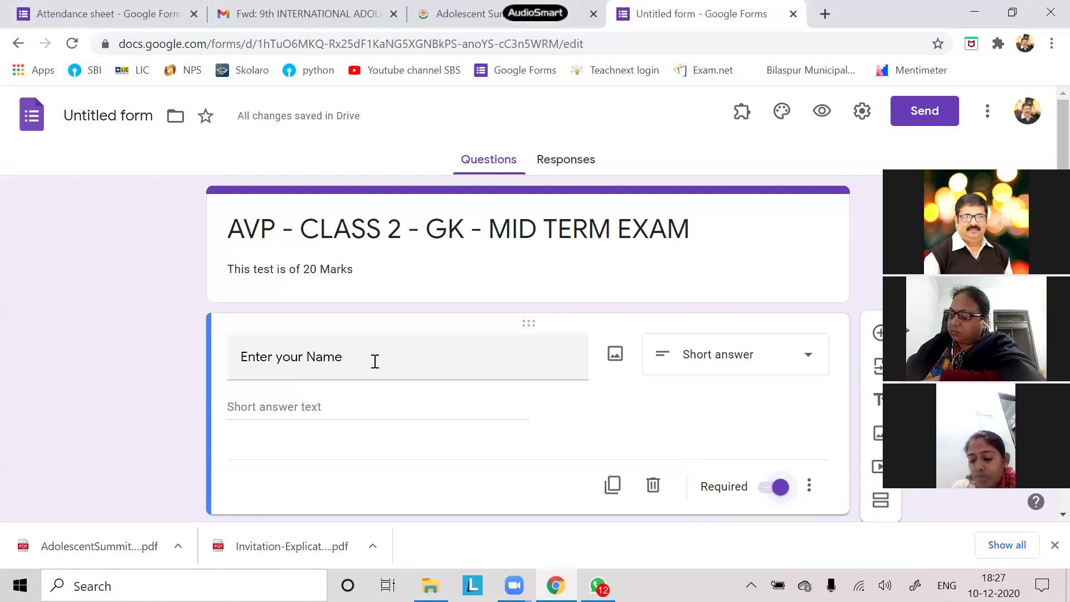
pyautogui.scroll(-3, 375, 361)
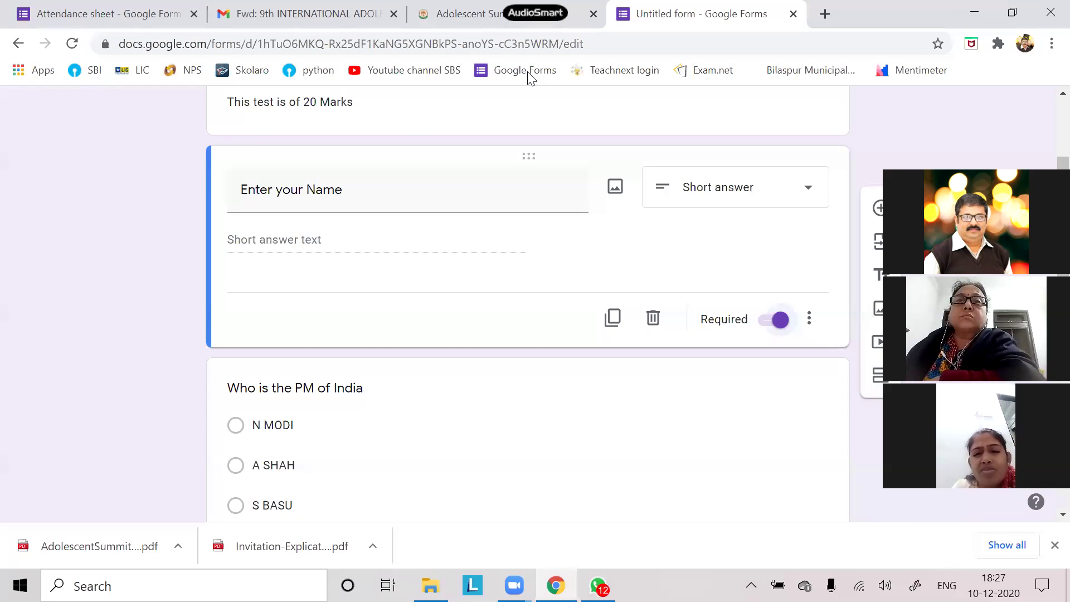
pyautogui.moveTo(227, 129)
pyautogui.mouseDown()
pyautogui.moveTo(192, 125)
pyautogui.moveTo(176, 301)
pyautogui.moveTo(229, 351)
pyautogui.moveTo(238, 274)
pyautogui.mouseUp()
pyautogui.moveTo(236, 217); pyautogui.dragTo(212, 122)
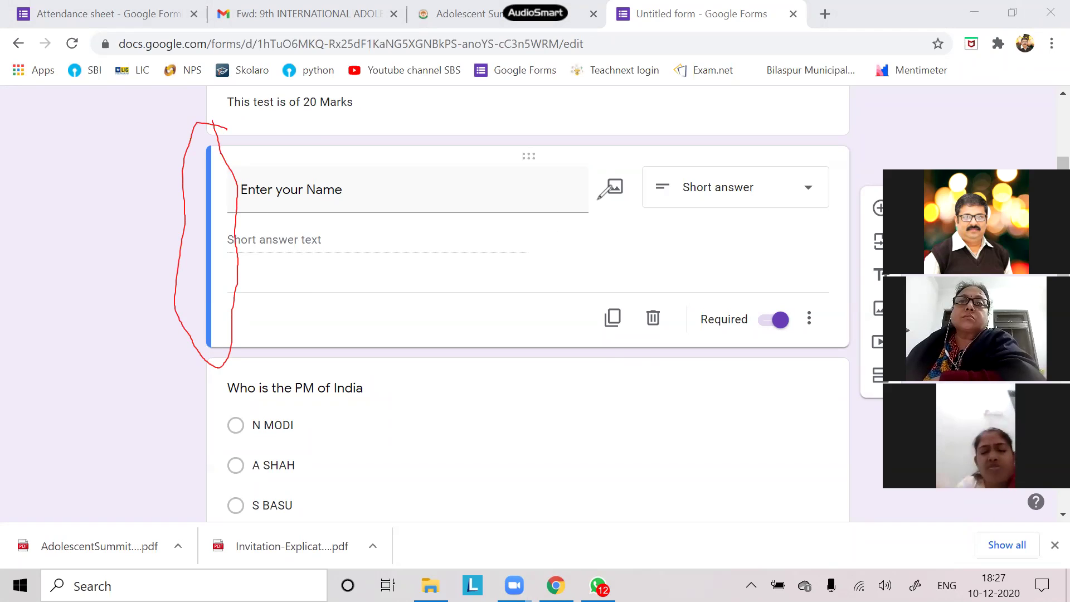
pyautogui.click(816, 135)
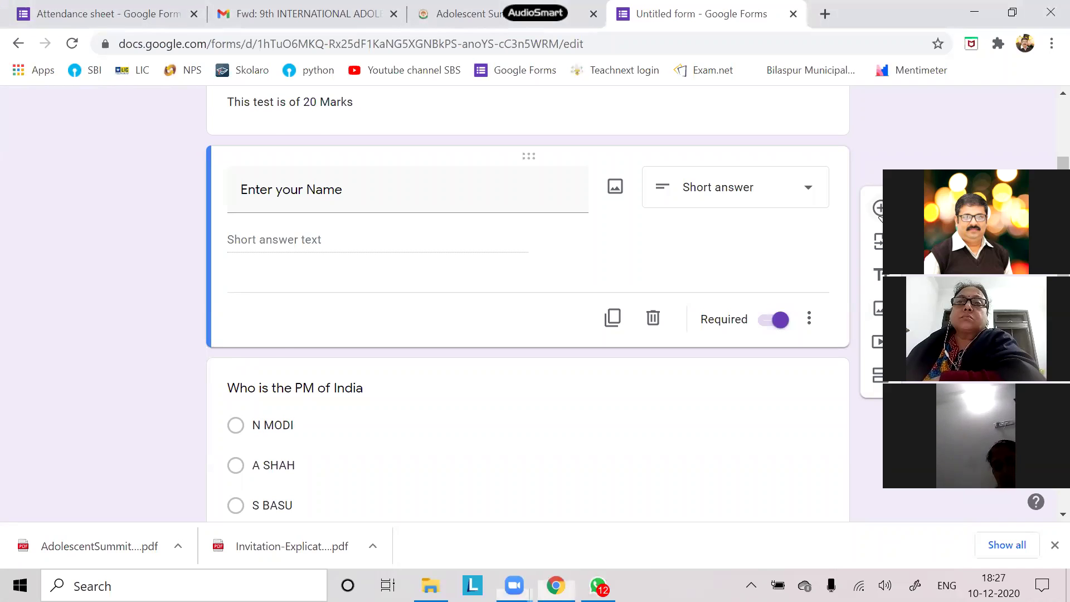
# - Add a required Short answer question with the text "Enter your class and section" below the name question
pyautogui.click(879, 208)
pyautogui.scroll(-4, 354, 359)
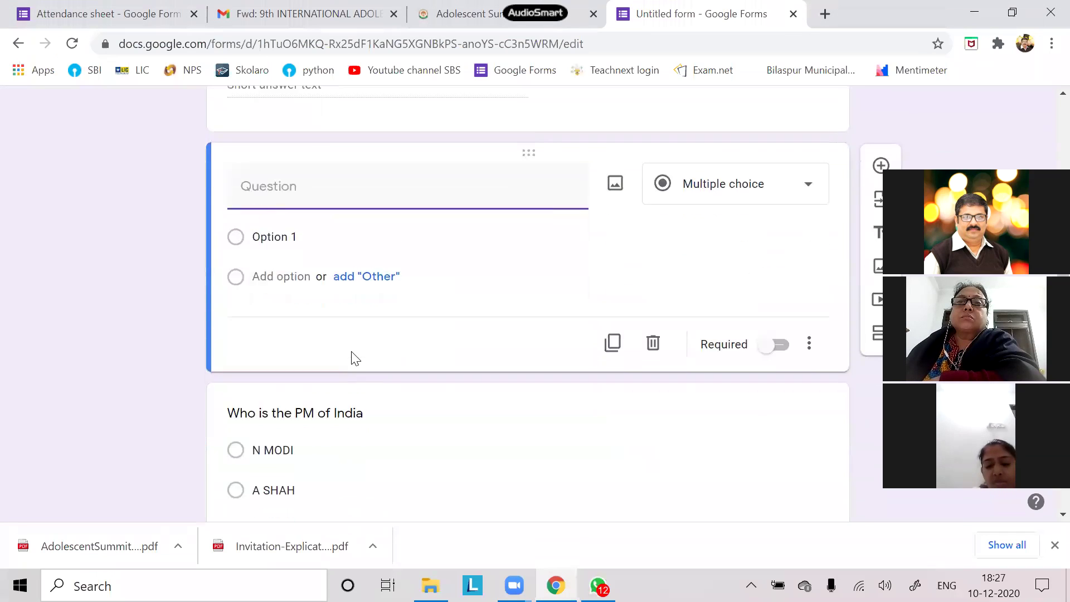
pyautogui.scroll(3, 356, 357)
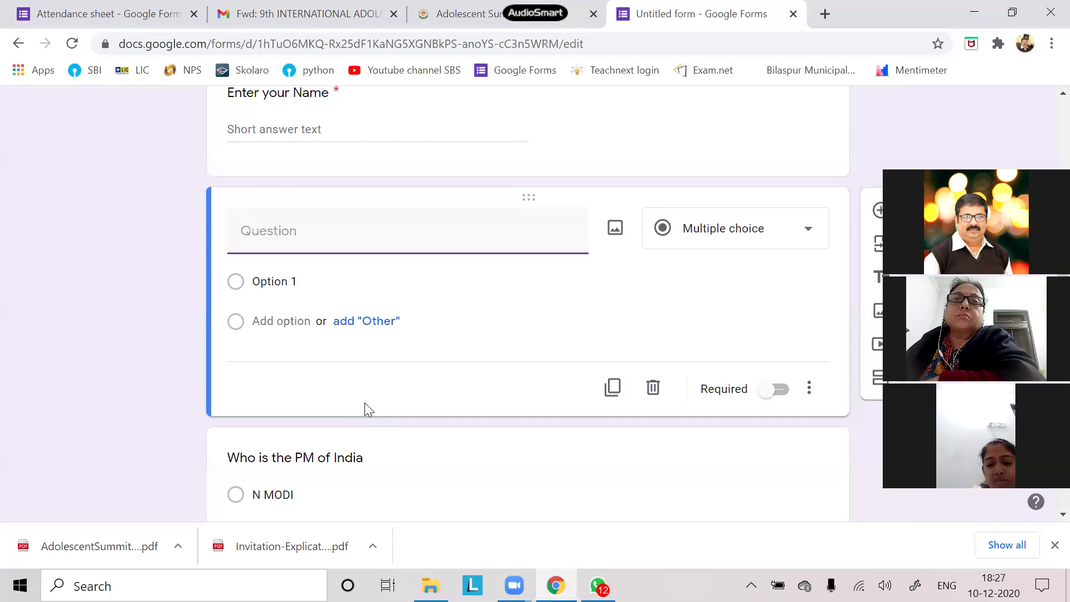
pyautogui.write('Enter your class and section')
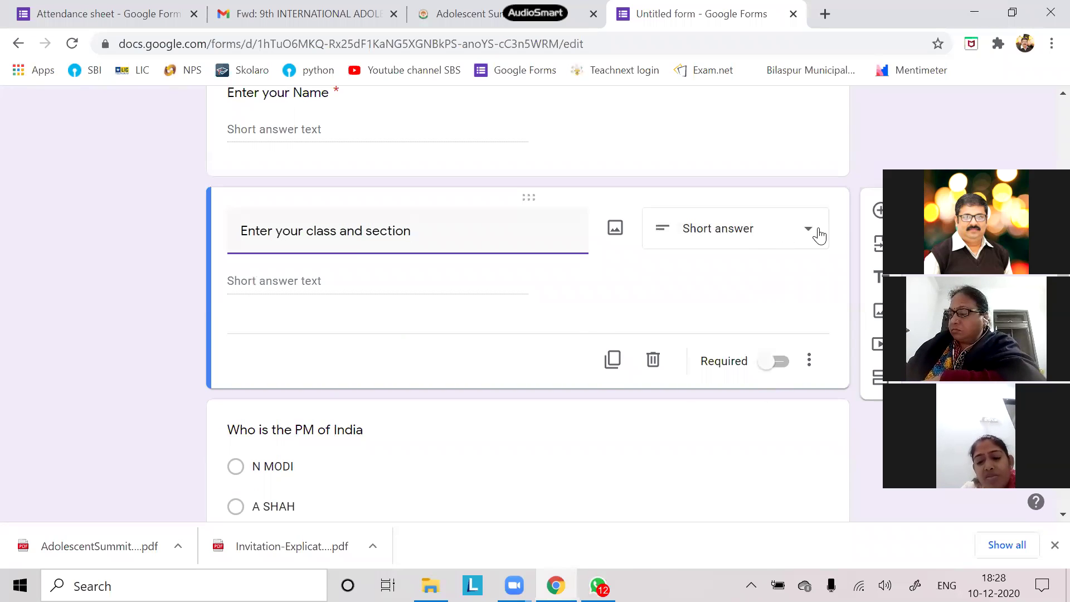
pyautogui.click(807, 234)
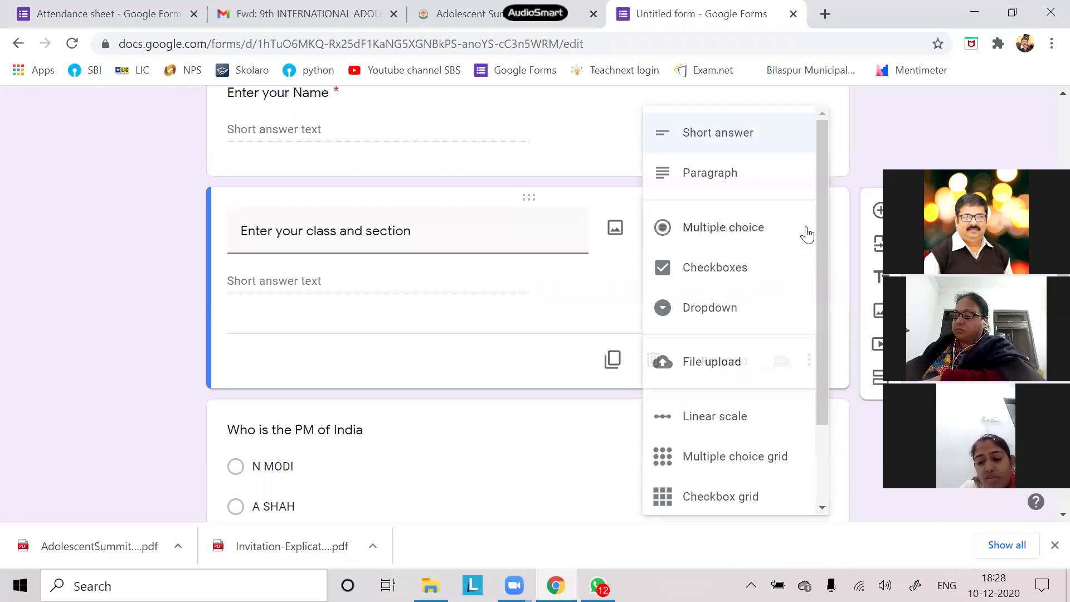
pyautogui.click(746, 134)
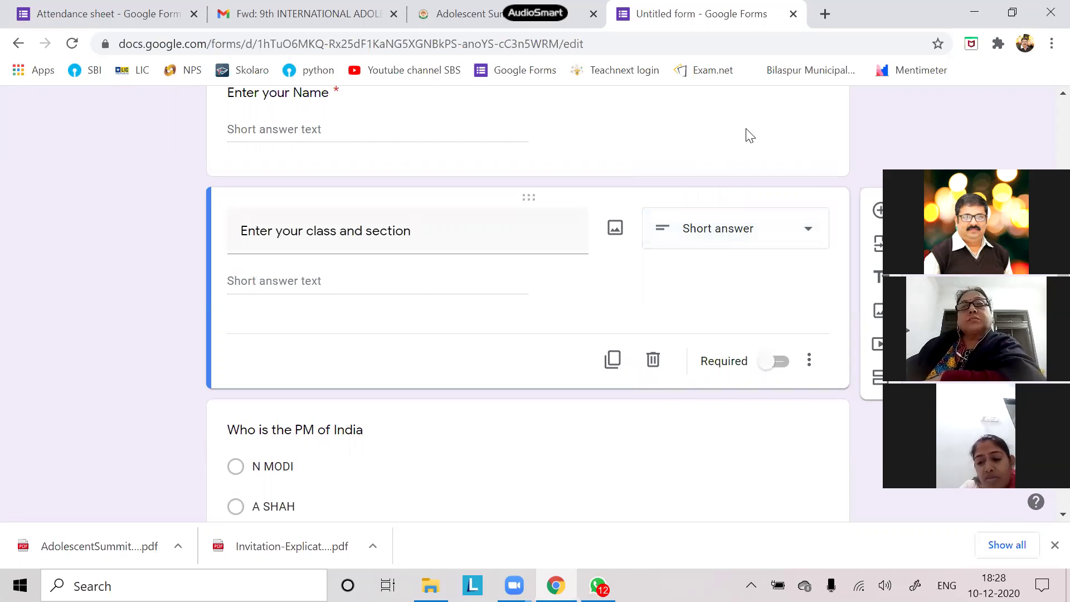
pyautogui.click(781, 372)
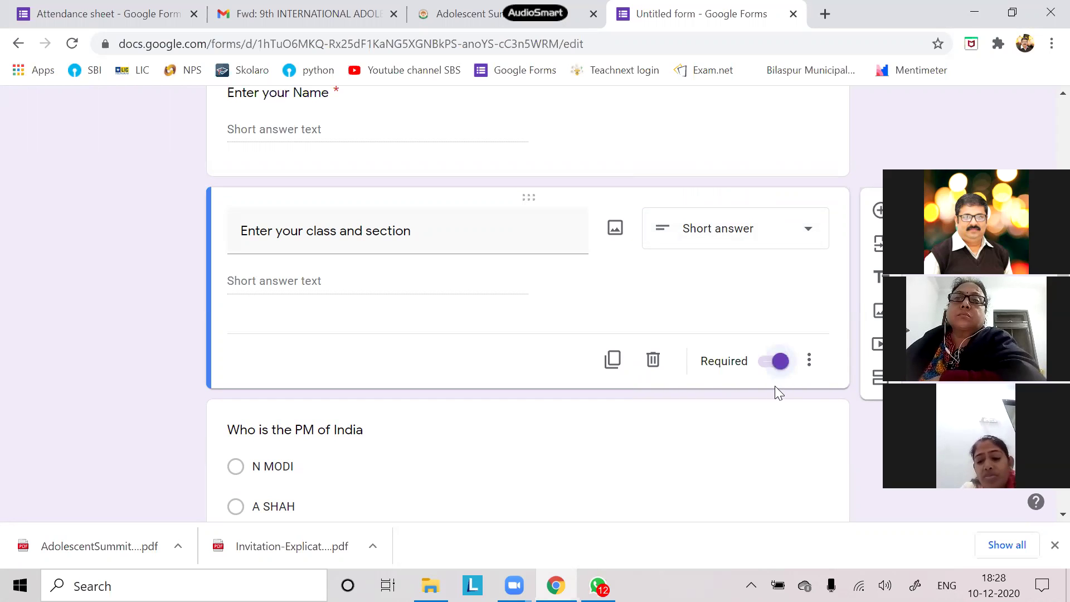
# - Review the whole form from the title and student detail questions through the last multiple-choice question
pyautogui.scroll(5, 775, 387)
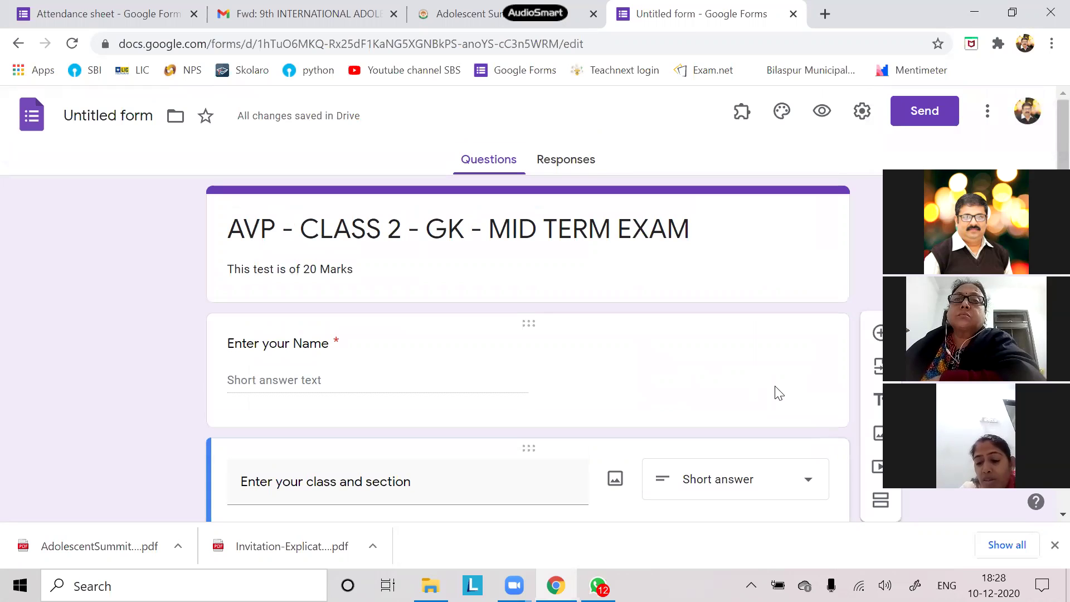
pyautogui.scroll(-2, 779, 393)
pyautogui.scroll(2, 776, 395)
pyautogui.scroll(-2, 435, 233)
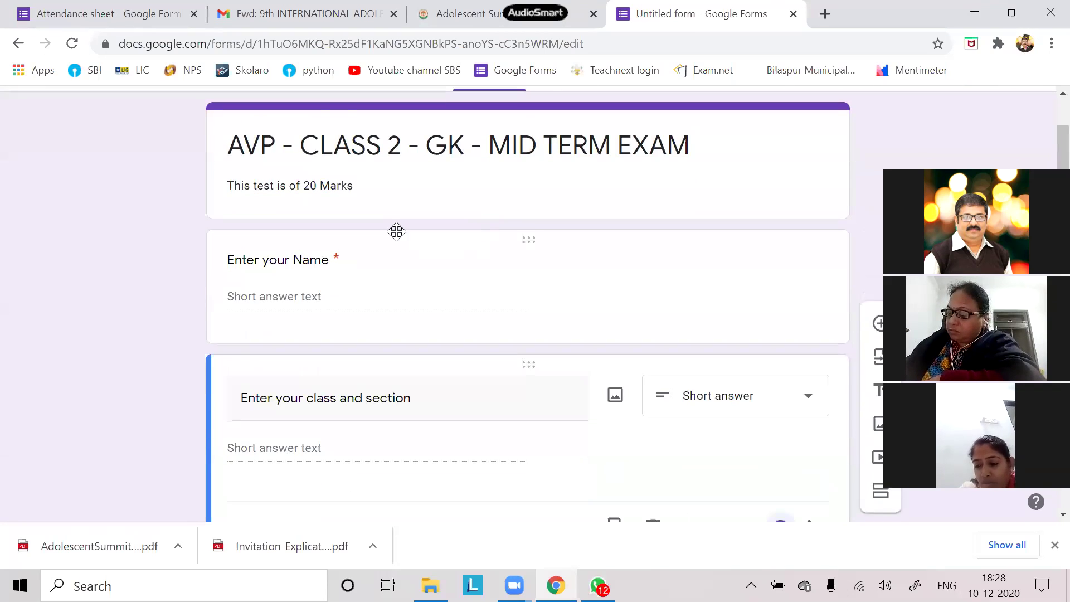
pyautogui.scroll(-1, 296, 263)
pyautogui.scroll(-12, 295, 265)
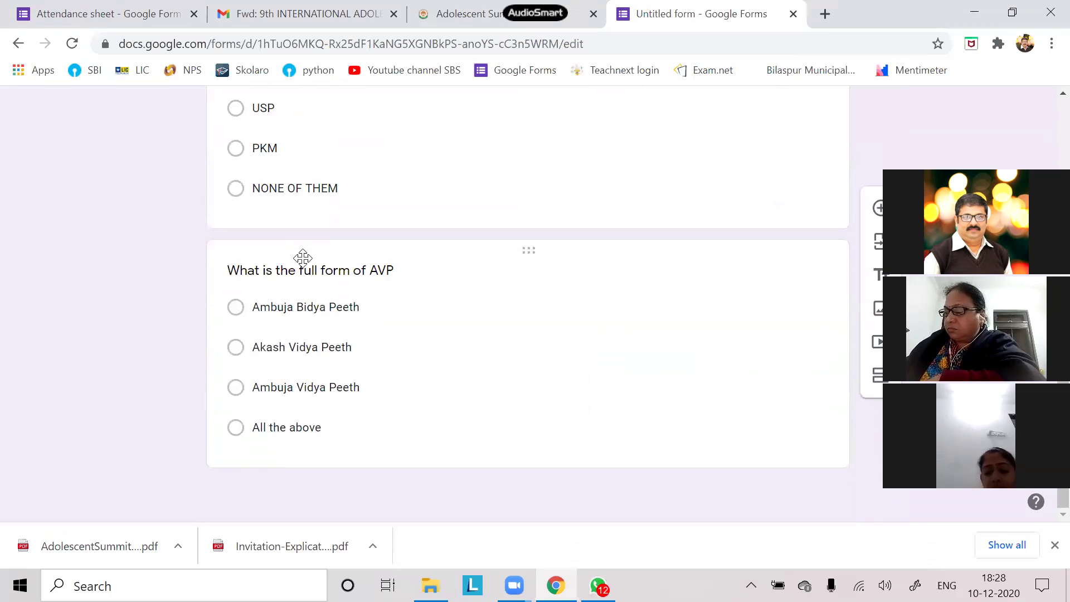
pyautogui.scroll(15, 375, 258)
pyautogui.scroll(1, 374, 258)
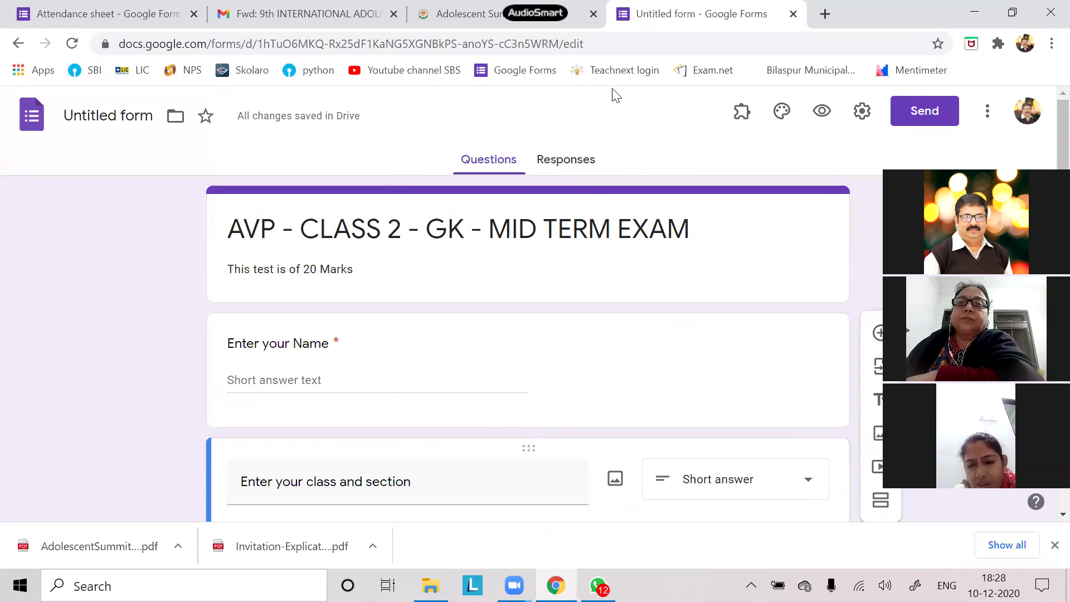
pyautogui.click(612, 89)
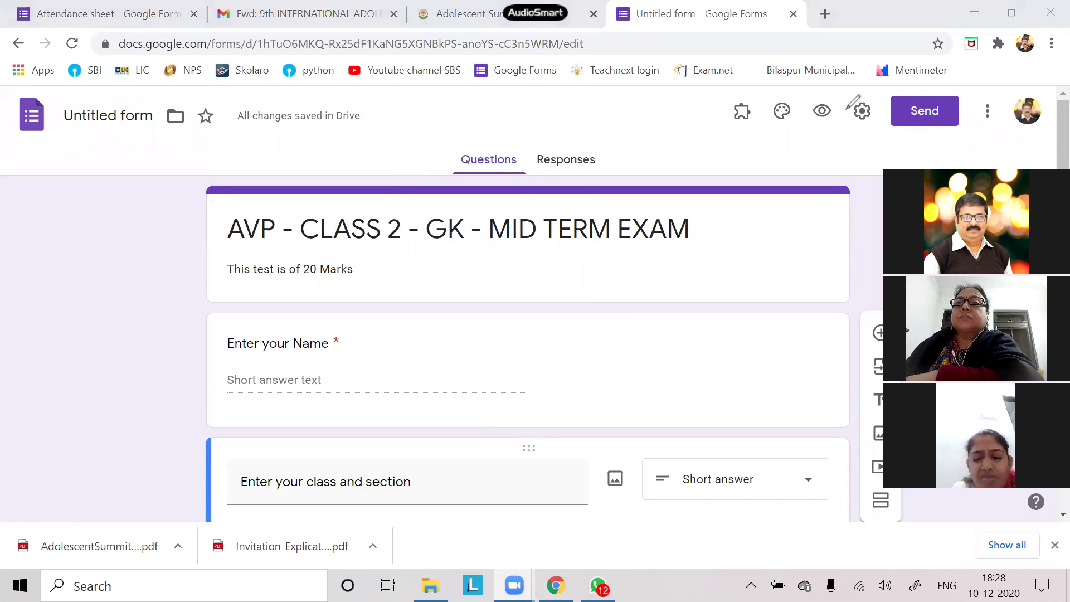
pyautogui.moveTo(850, 99)
pyautogui.mouseDown()
pyautogui.moveTo(804, 104)
pyautogui.moveTo(805, 127)
pyautogui.moveTo(836, 135)
pyautogui.moveTo(848, 98)
pyautogui.mouseUp()
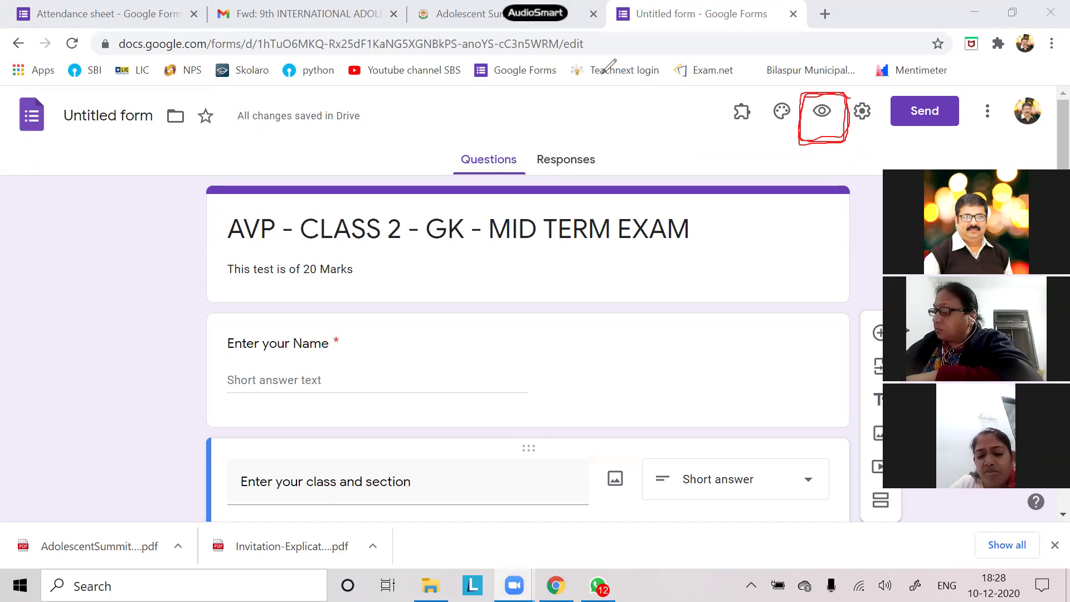
# - Close the browser tabs with the attendance sheet form and the forwarded Gmail message
pyautogui.click(194, 13)
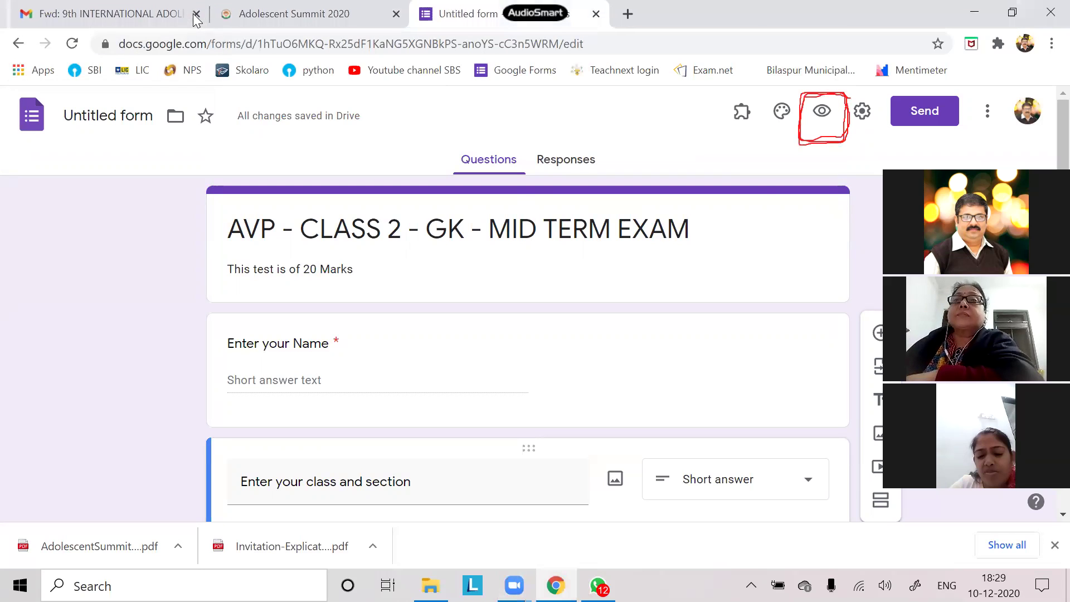
pyautogui.click(195, 14)
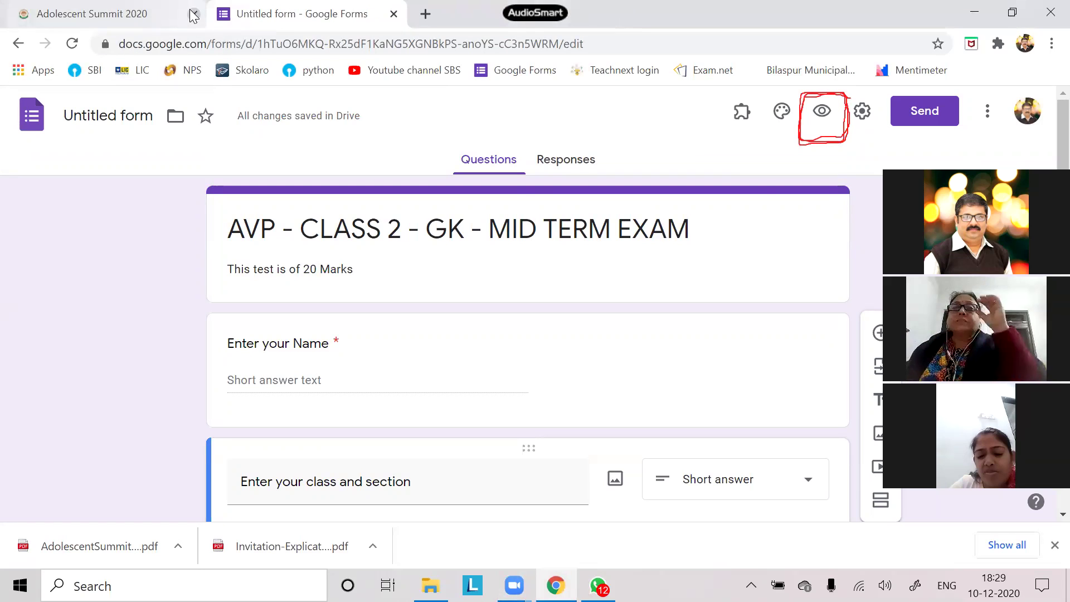
# - Close the Adolescent Summit 2020 tab, circle the remaining form tab in red, and clear all annotations
pyautogui.click(194, 14)
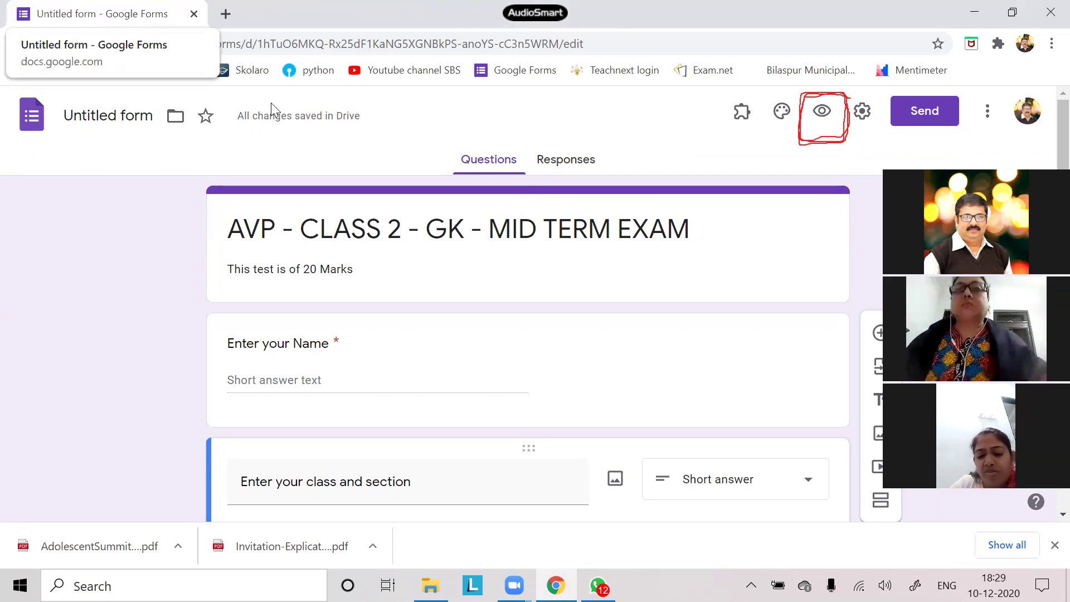
pyautogui.moveTo(196, 10)
pyautogui.mouseDown()
pyautogui.moveTo(39, 18)
pyautogui.moveTo(120, 62)
pyautogui.moveTo(188, 40)
pyautogui.moveTo(190, 17)
pyautogui.mouseUp()
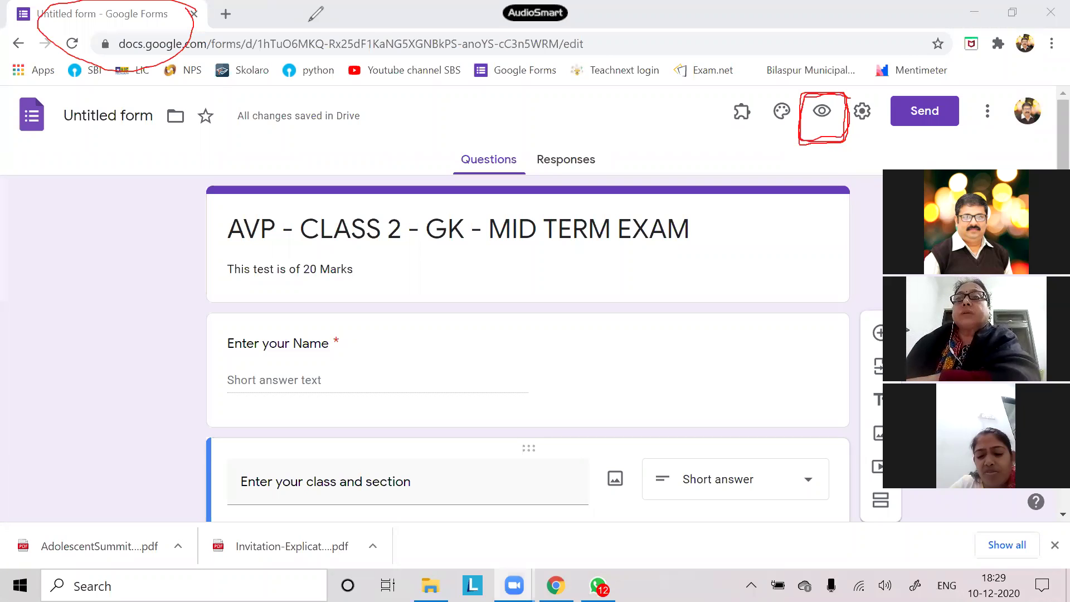
pyautogui.click(646, 128)
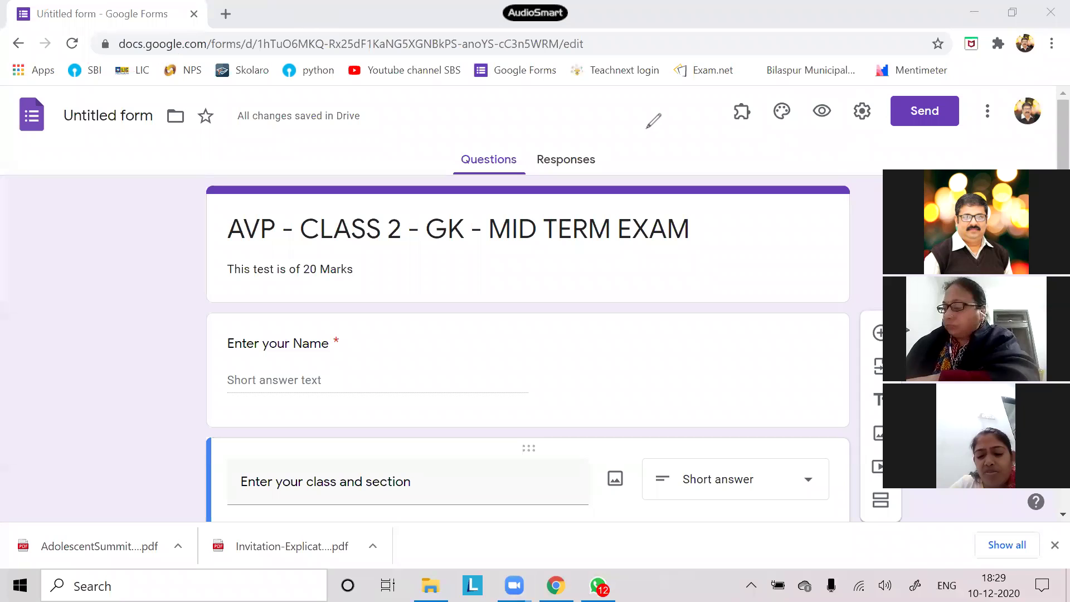
# - Preview the exam form and review it from the title and student detail fields through the last question and Submit
pyautogui.click(828, 112)
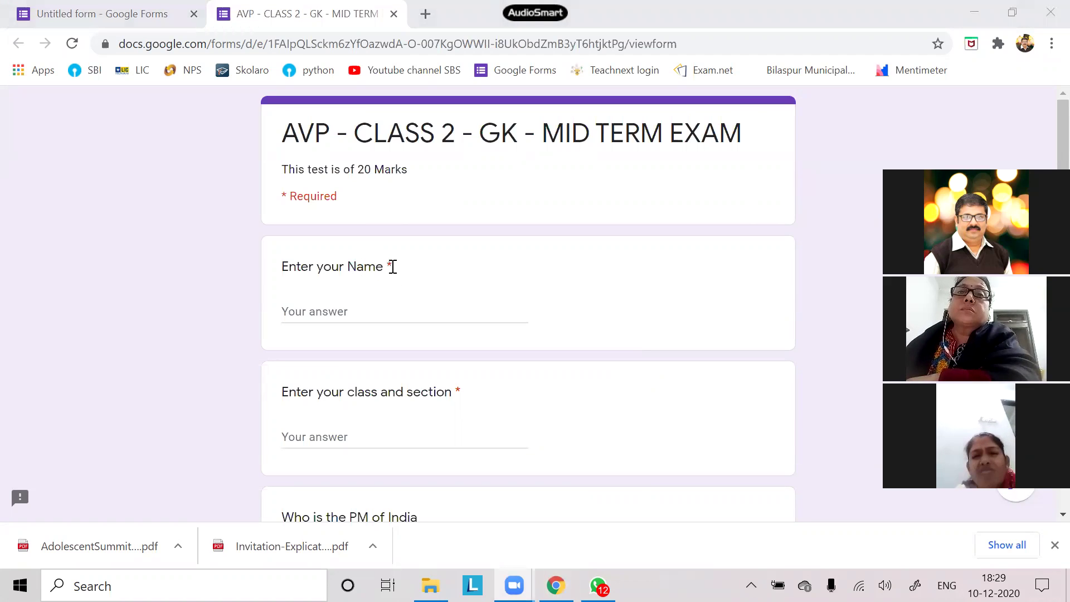
pyautogui.scroll(-3, 395, 298)
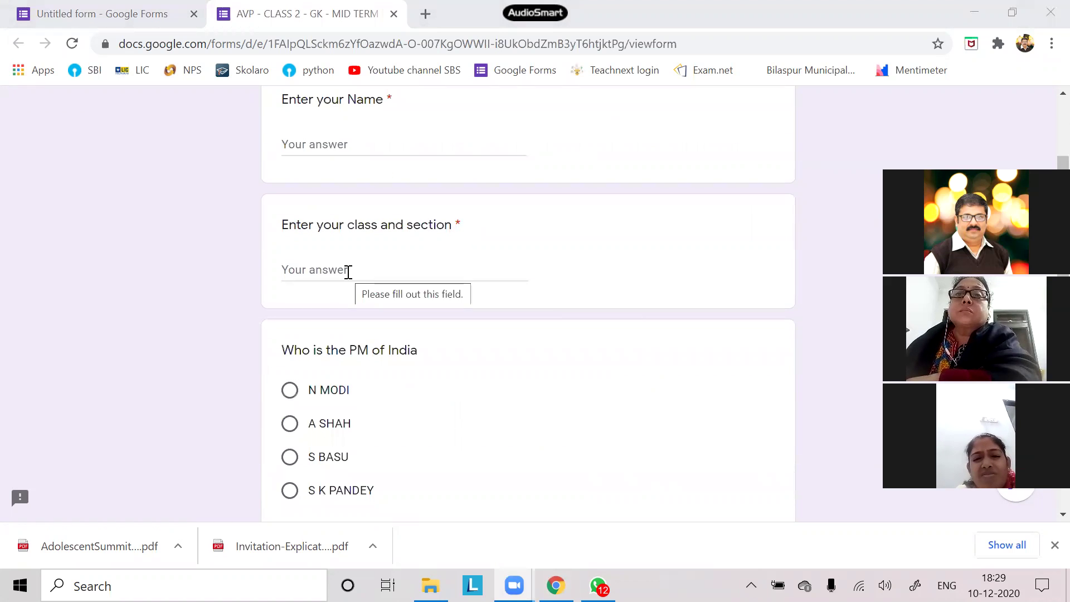
pyautogui.scroll(-2, 348, 272)
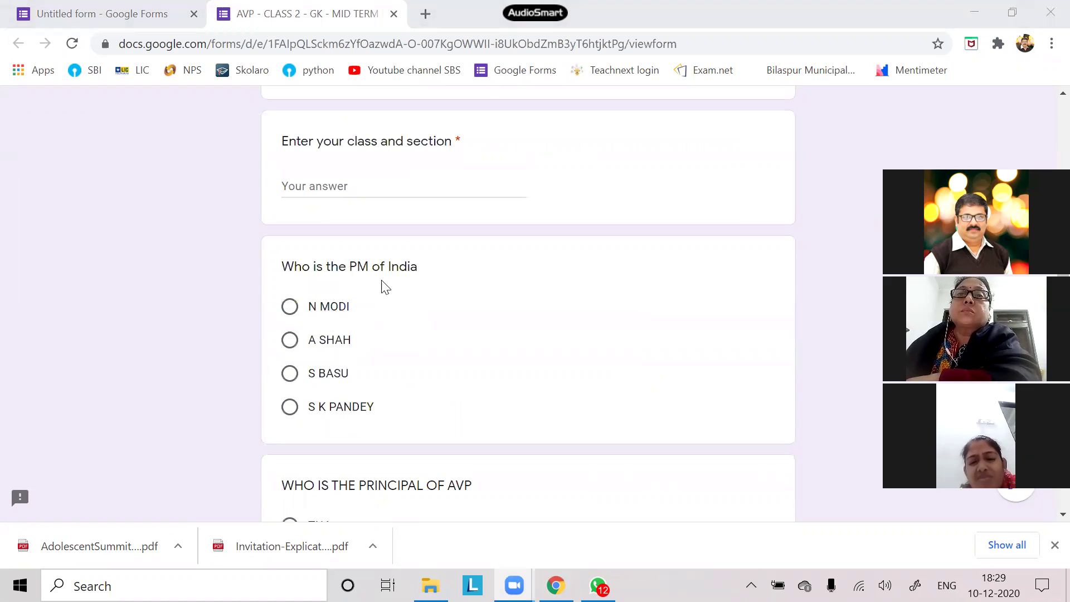
pyautogui.scroll(-6, 383, 286)
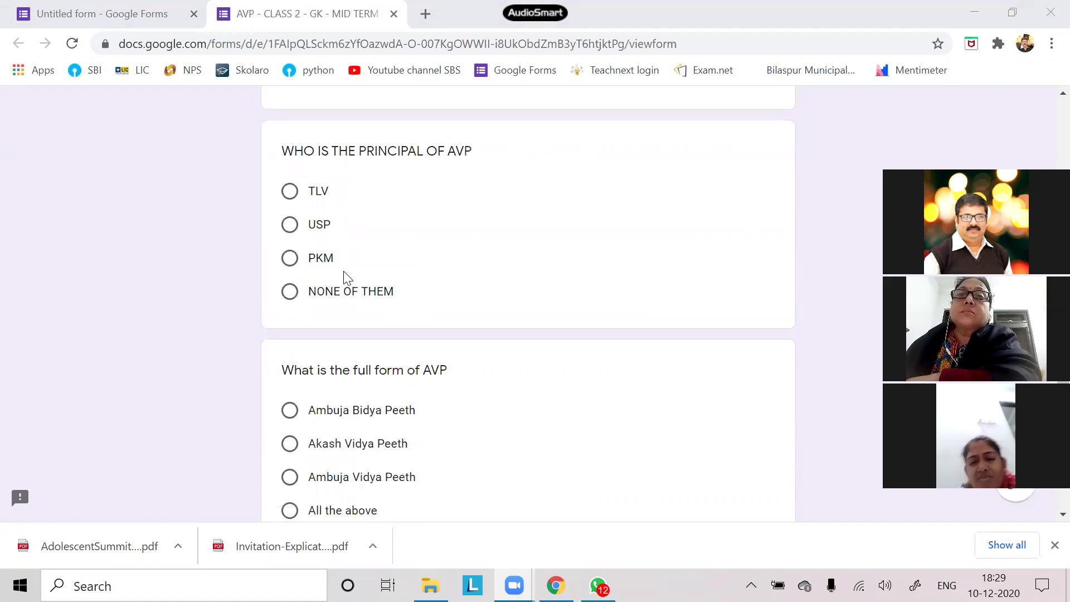
pyautogui.scroll(-2, 346, 277)
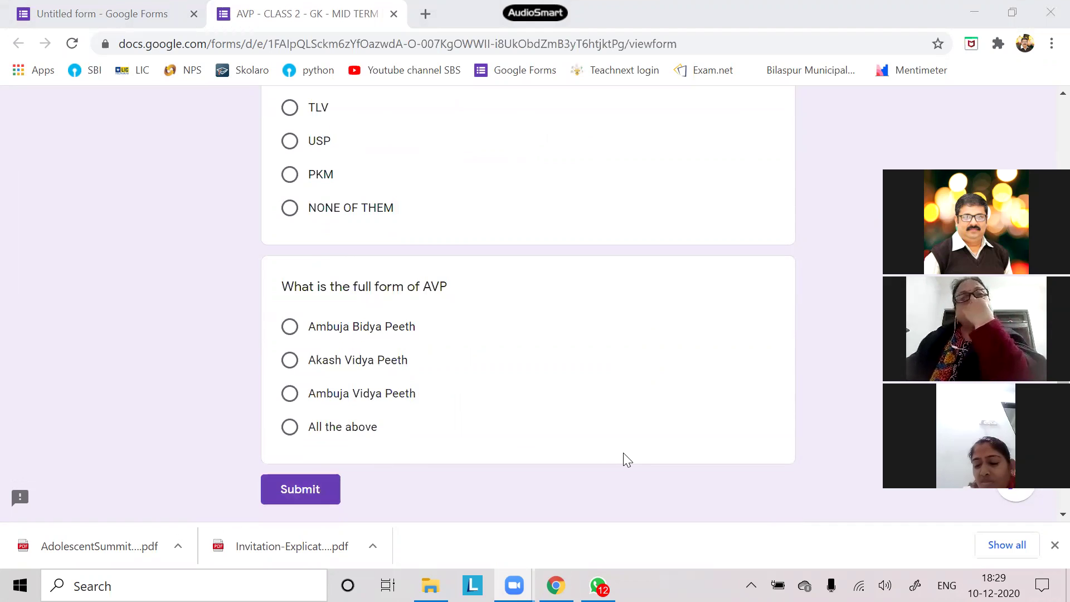
pyautogui.scroll(12, 623, 454)
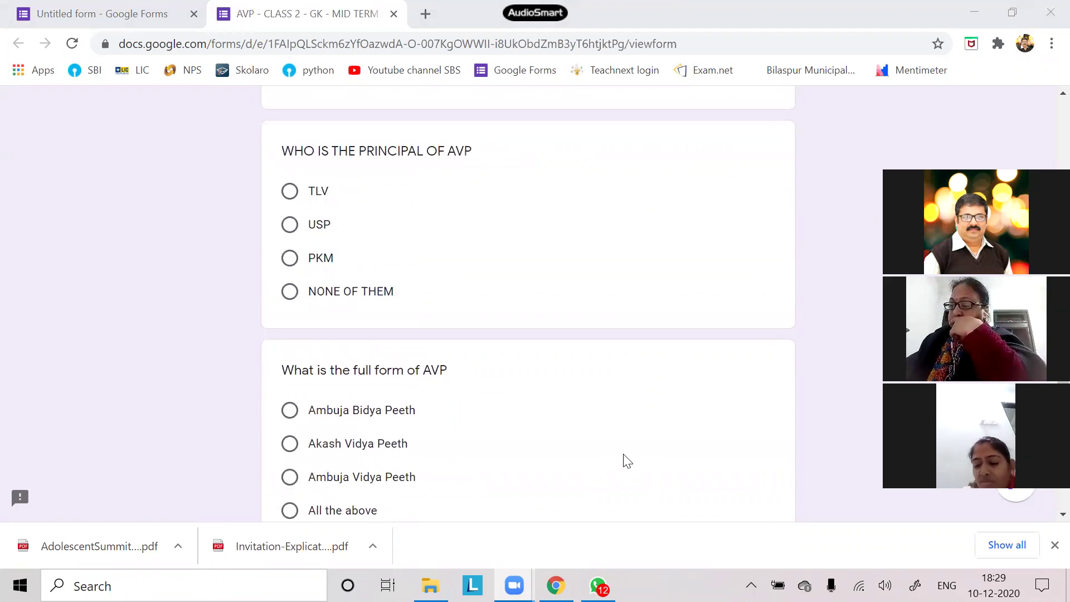
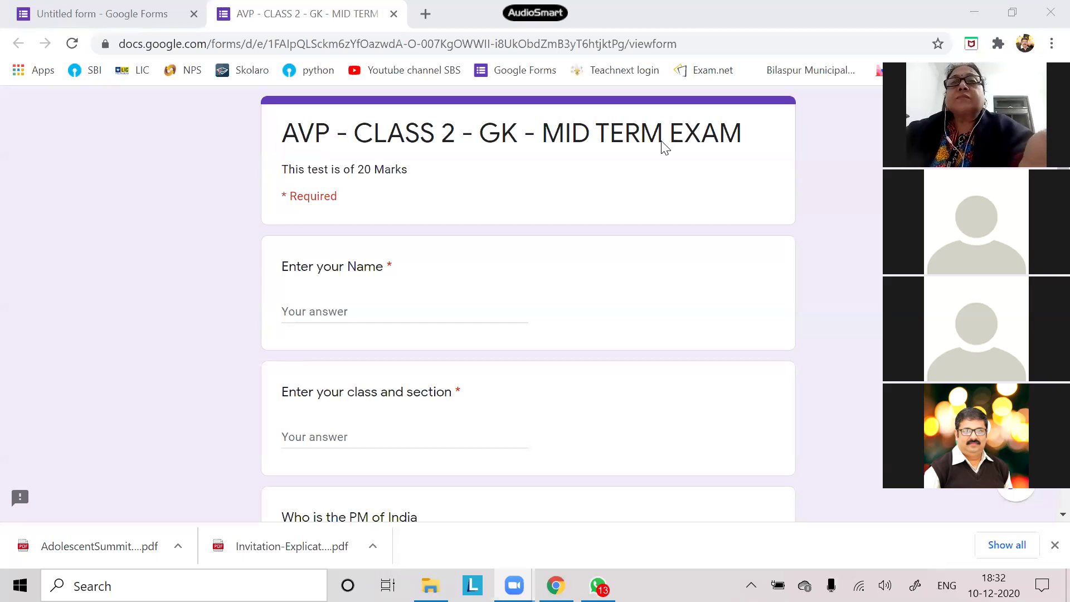
# - Go from the exam form's editor to the Forms home page and start a new blank form
pyautogui.click(178, 14)
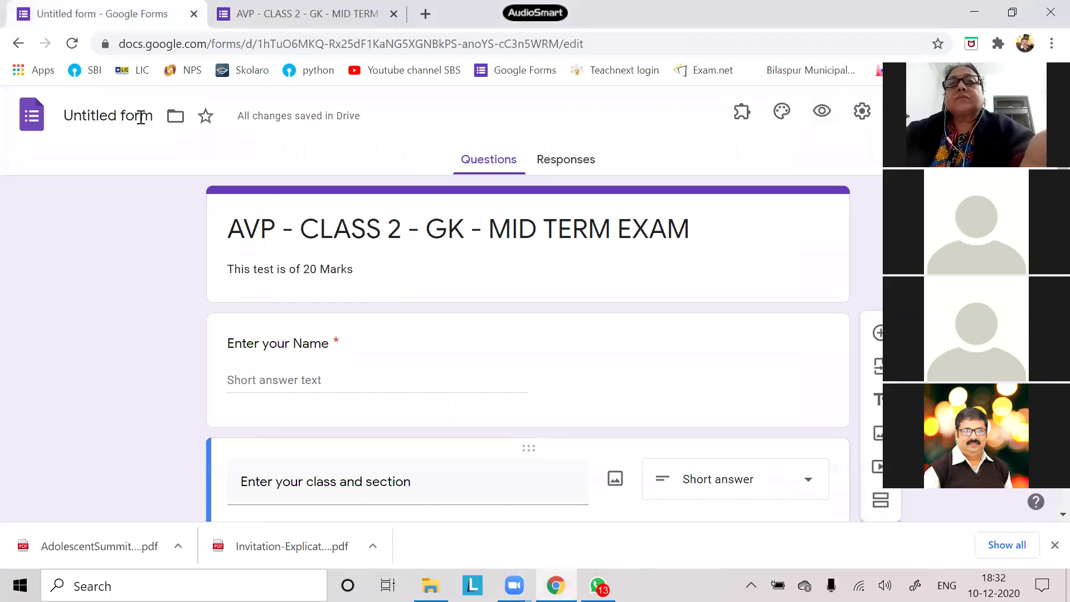
pyautogui.click(32, 121)
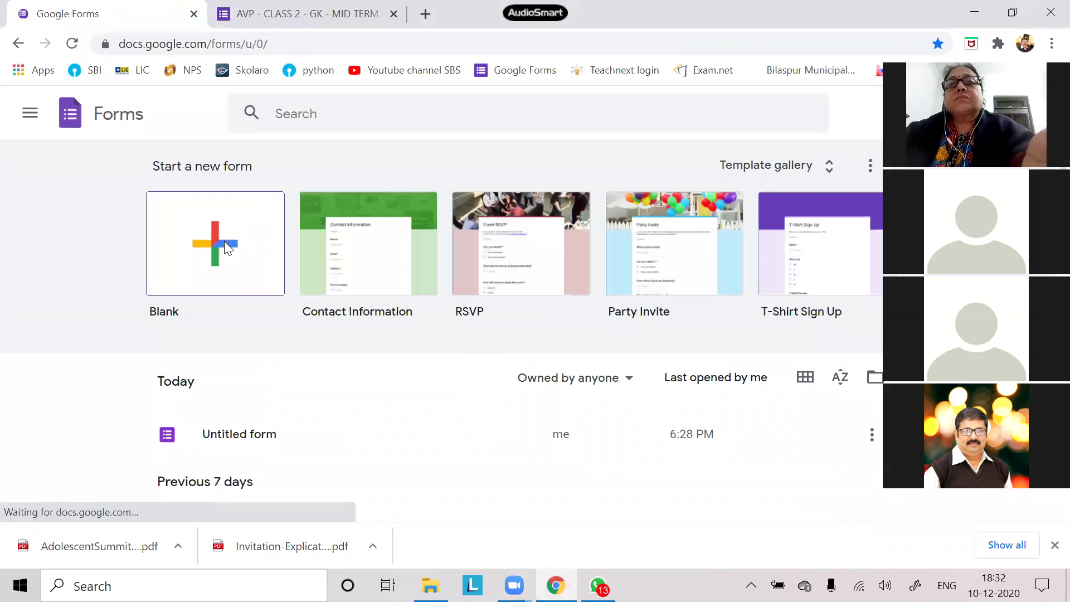
pyautogui.click(224, 241)
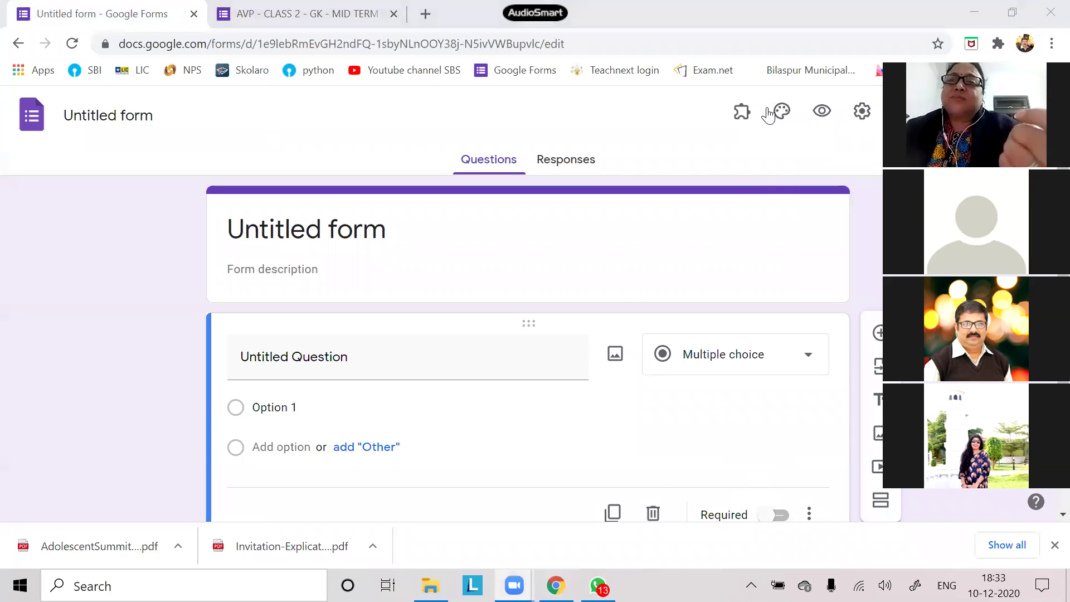
# - Circle the Forms home icon in red, return to the forms list and reopen the untitled form containing the Class 2 GK exam
pyautogui.moveTo(68, 84)
pyautogui.mouseDown()
pyautogui.moveTo(14, 72)
pyautogui.moveTo(7, 149)
pyautogui.moveTo(46, 153)
pyautogui.moveTo(65, 106)
pyautogui.moveTo(48, 83)
pyautogui.moveTo(6, 88)
pyautogui.moveTo(13, 138)
pyautogui.moveTo(47, 156)
pyautogui.moveTo(62, 101)
pyautogui.moveTo(35, 87)
pyautogui.mouseUp()
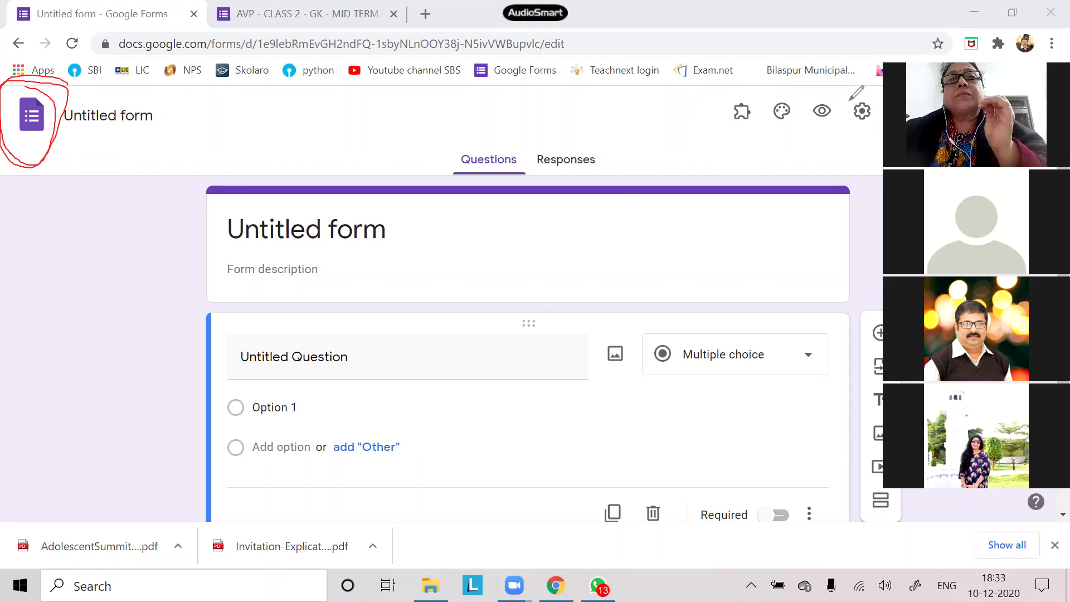
pyautogui.click(28, 120)
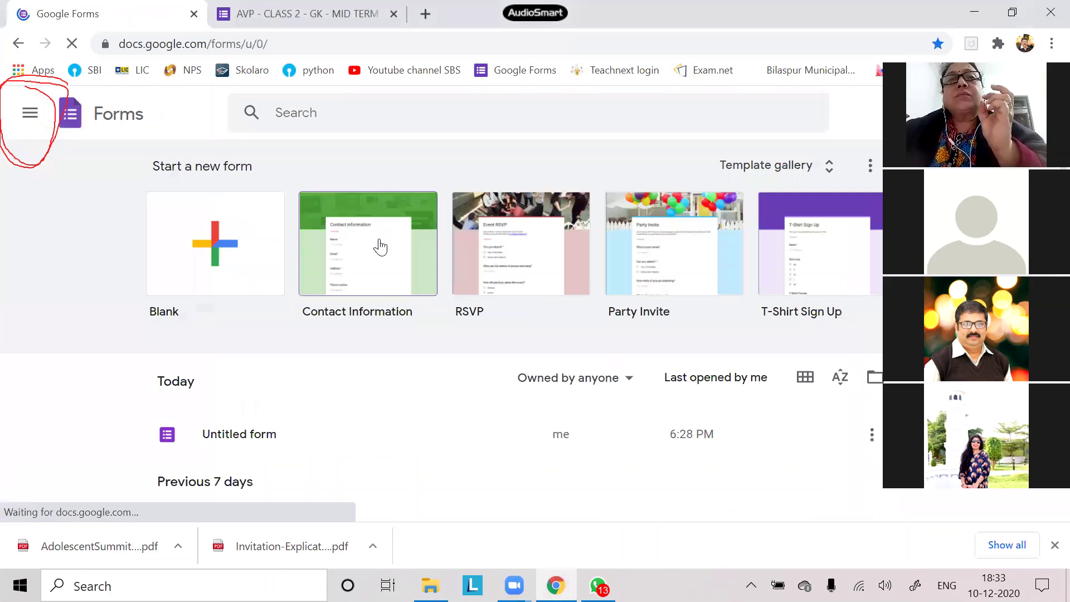
pyautogui.scroll(-9, 544, 303)
pyautogui.scroll(-6, 545, 303)
pyautogui.scroll(15, 546, 303)
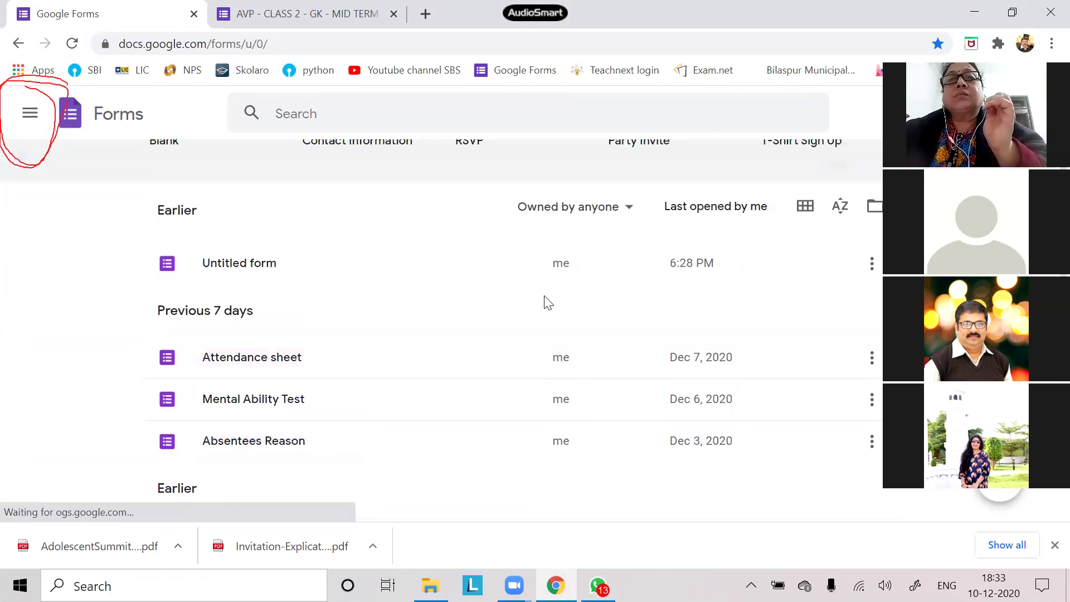
pyautogui.click(276, 264)
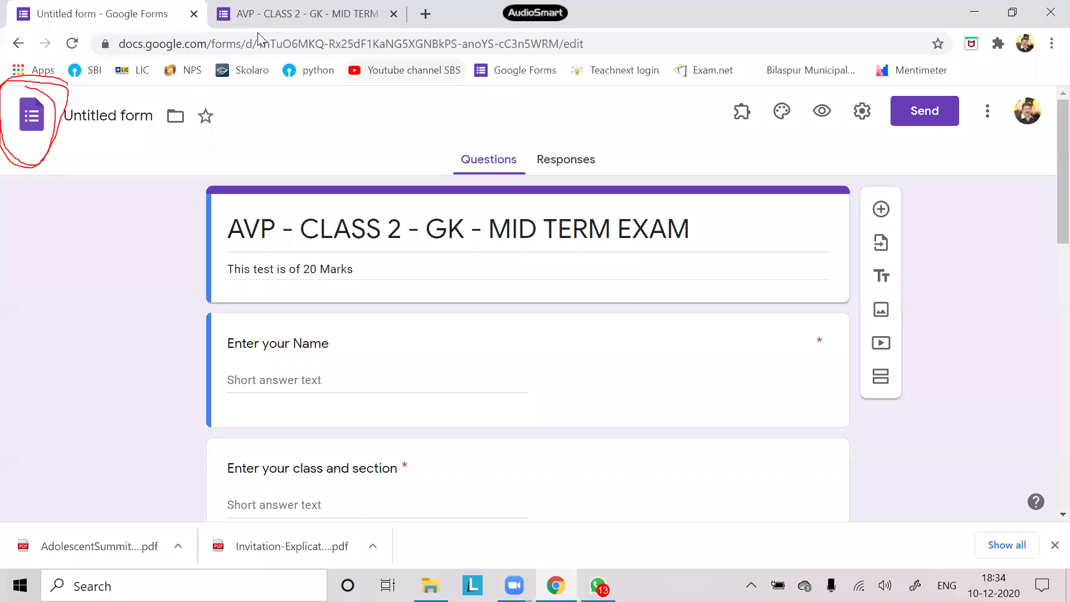
# - Clear the existing annotation, circle the form's settings gear in red, and clear the circles
pyautogui.click(740, 123)
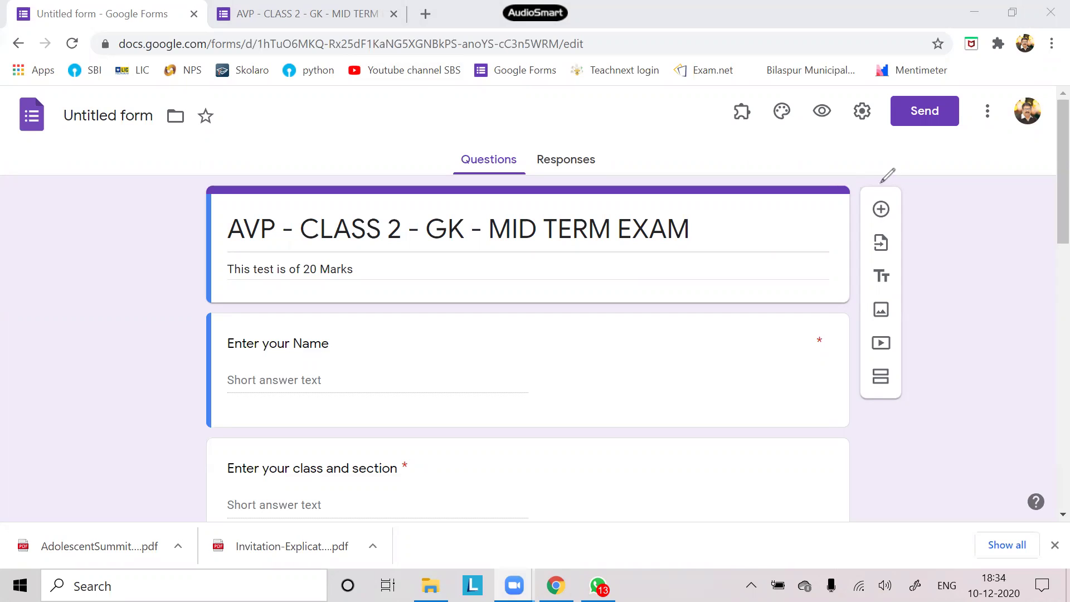
pyautogui.moveTo(879, 100)
pyautogui.mouseDown()
pyautogui.moveTo(846, 92)
pyautogui.moveTo(849, 123)
pyautogui.moveTo(873, 146)
pyautogui.moveTo(888, 128)
pyautogui.moveTo(880, 95)
pyautogui.moveTo(845, 98)
pyautogui.mouseUp()
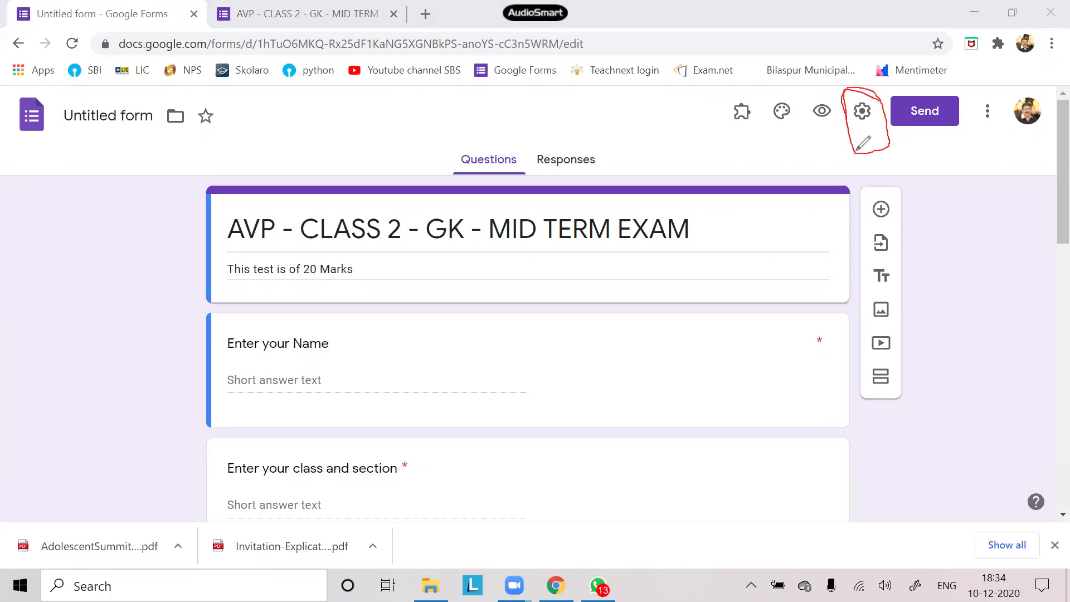
pyautogui.moveTo(845, 89)
pyautogui.mouseDown()
pyautogui.moveTo(852, 136)
pyautogui.moveTo(886, 130)
pyautogui.moveTo(888, 103)
pyautogui.moveTo(874, 96)
pyautogui.mouseUp()
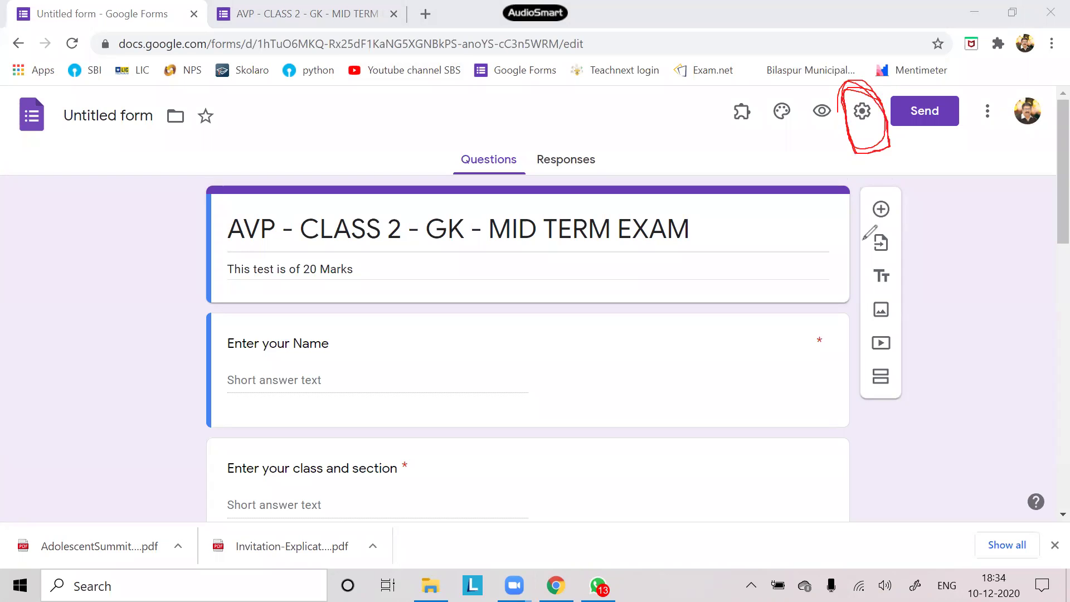
pyautogui.click(483, 101)
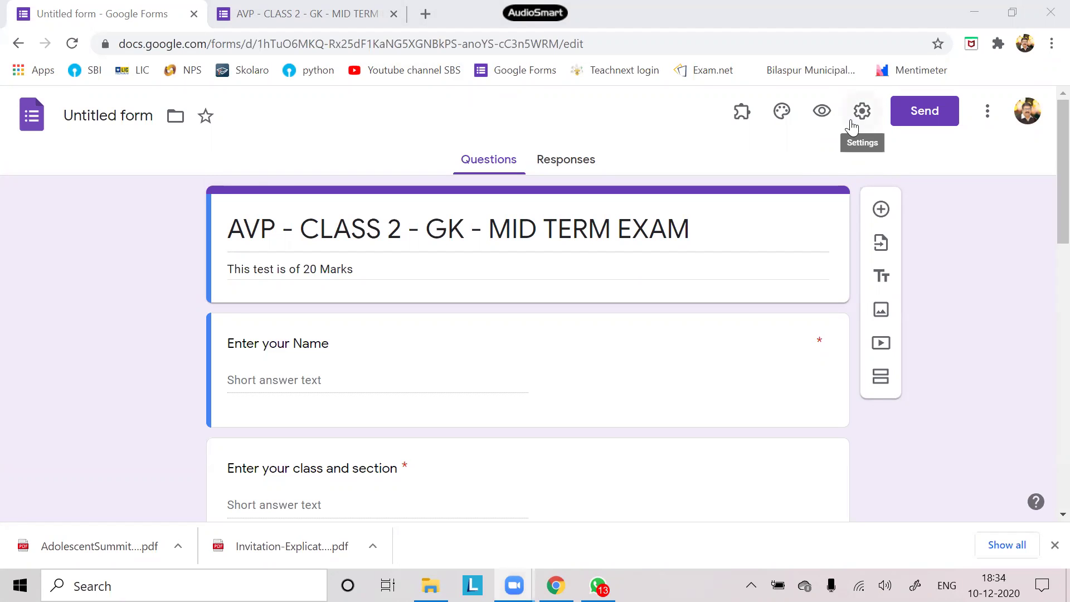
# - Open the form settings and draw red ticks at General, Presentation and Quizzes, circling General
pyautogui.click(862, 114)
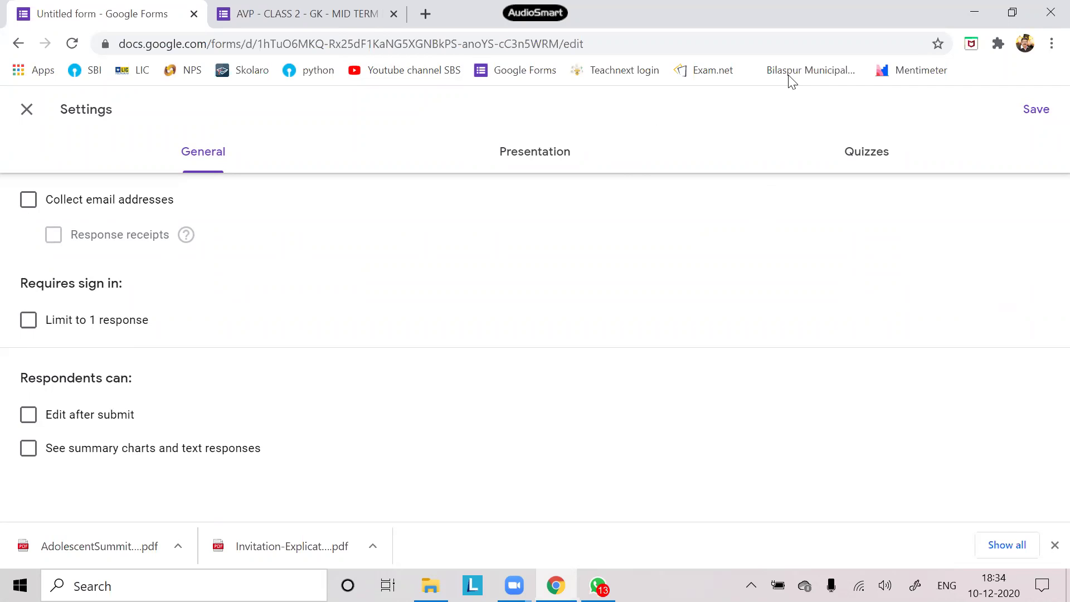
pyautogui.moveTo(201, 133); pyautogui.dragTo(253, 122)
pyautogui.moveTo(520, 132)
pyautogui.mouseDown()
pyautogui.moveTo(534, 142)
pyautogui.moveTo(584, 121)
pyautogui.mouseUp()
pyautogui.moveTo(858, 138); pyautogui.dragTo(917, 116)
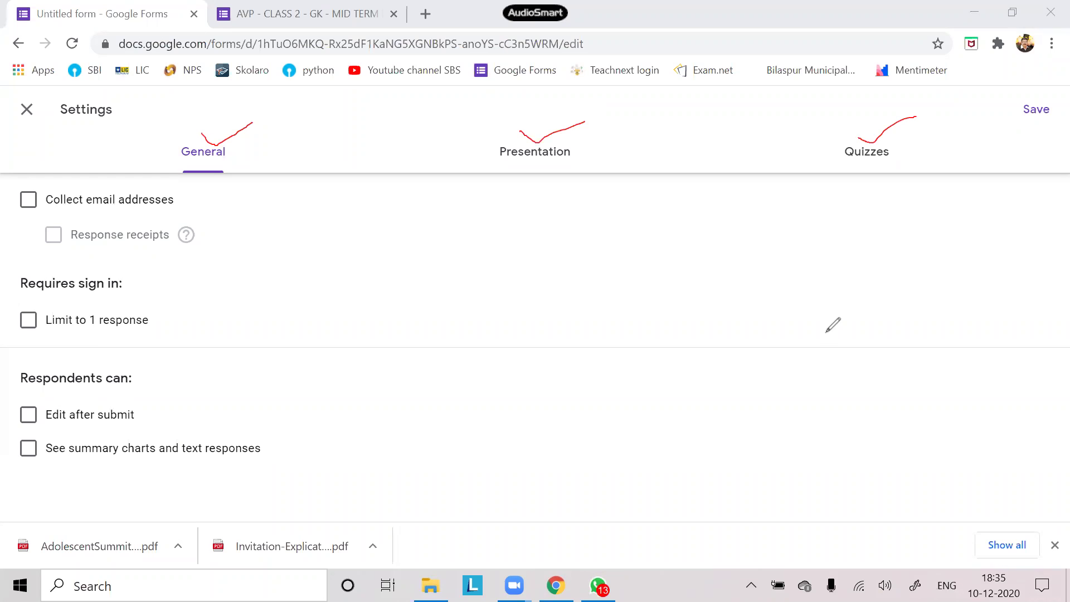
pyautogui.moveTo(251, 121)
pyautogui.mouseDown()
pyautogui.moveTo(190, 118)
pyautogui.moveTo(181, 168)
pyautogui.moveTo(277, 192)
pyautogui.moveTo(266, 145)
pyautogui.moveTo(234, 127)
pyautogui.mouseUp()
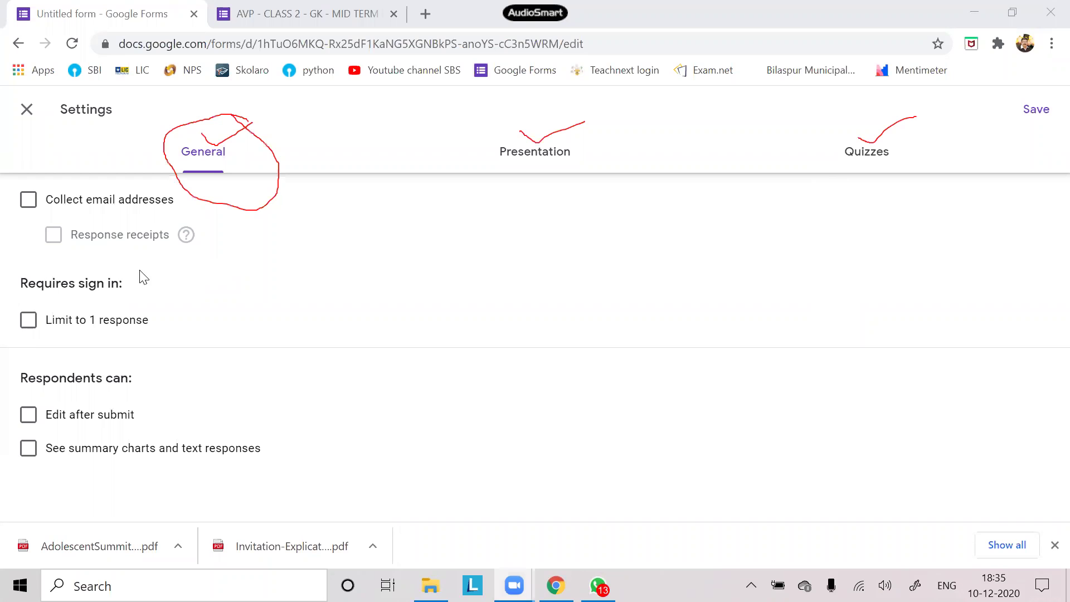
# - Enable Limit to 1 response, mark it with a red tick, and clear all annotations
pyautogui.click(28, 319)
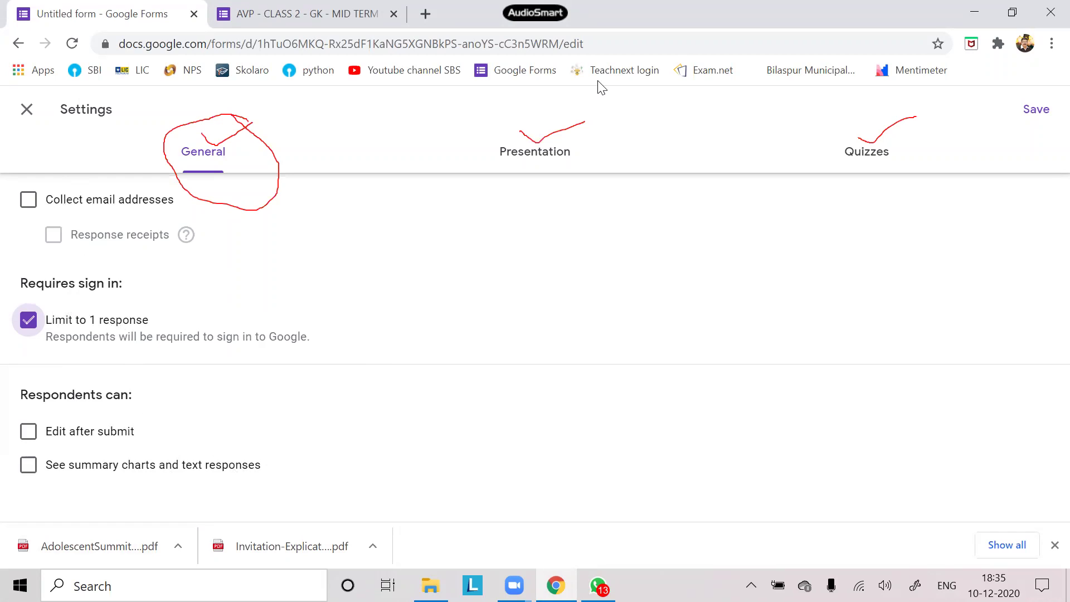
pyautogui.moveTo(149, 318); pyautogui.dragTo(348, 270)
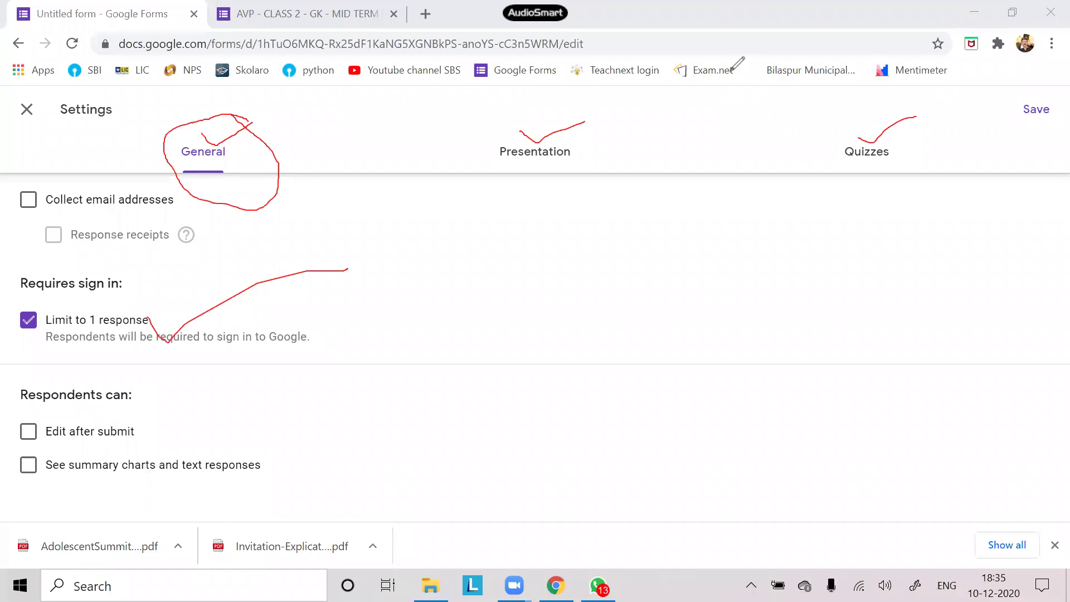
pyautogui.click(622, 100)
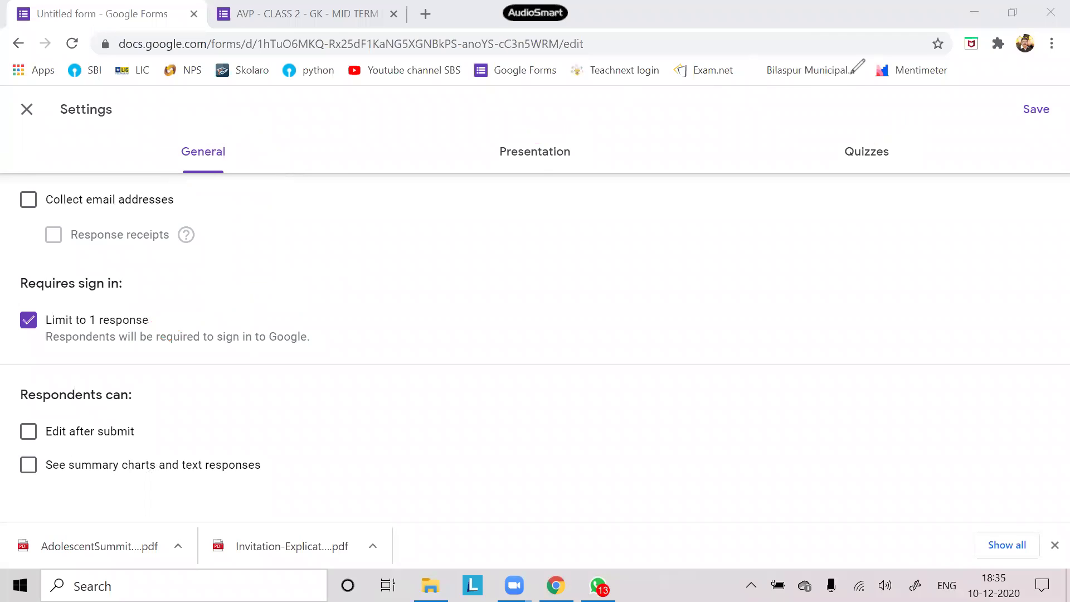
# - View the Presentation settings and draw red ticks at General and Quizzes and a cross at Presentation
pyautogui.click(541, 157)
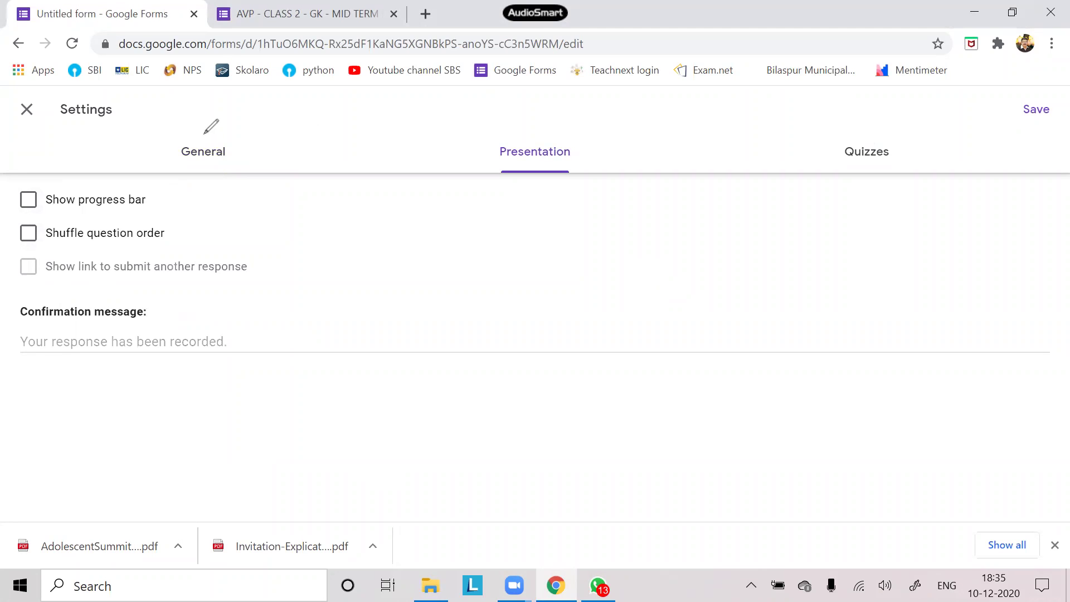
pyautogui.moveTo(202, 143); pyautogui.dragTo(252, 117)
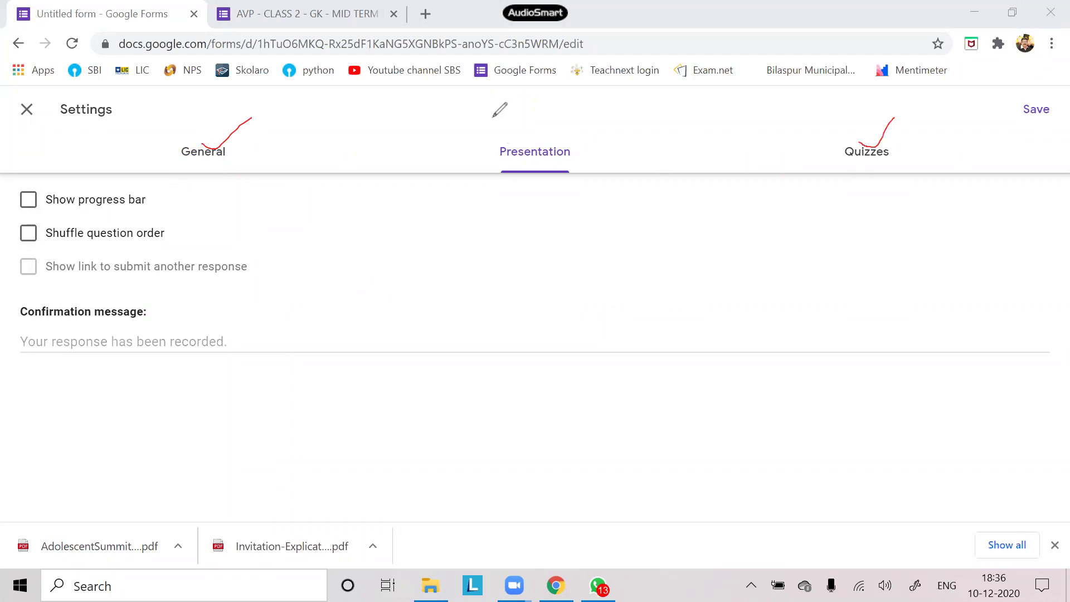
pyautogui.moveTo(553, 114)
pyautogui.mouseDown()
pyautogui.moveTo(544, 138)
pyautogui.moveTo(569, 138)
pyautogui.mouseUp()
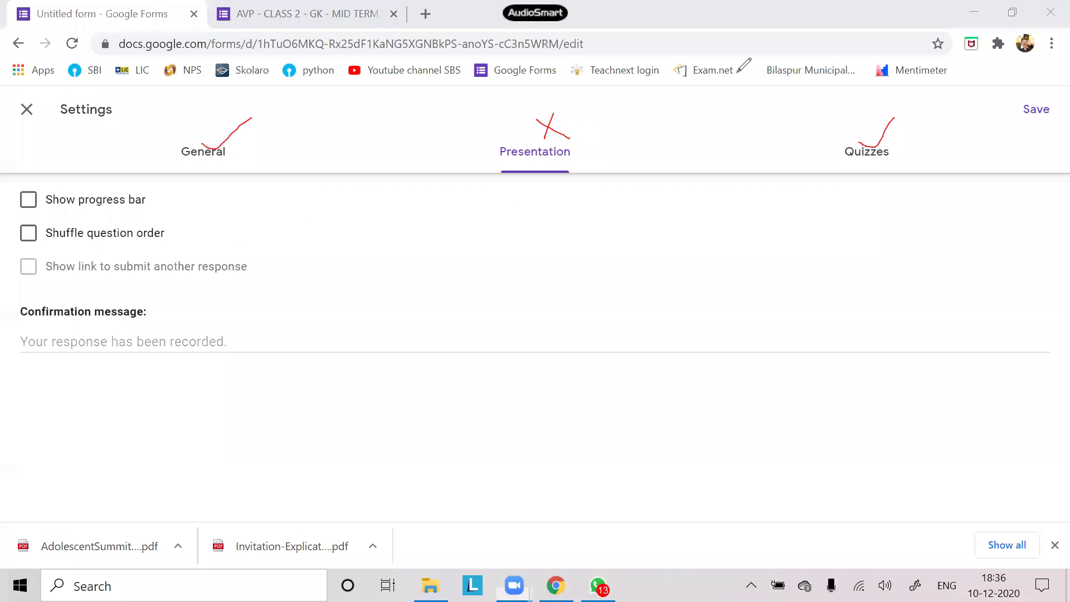
# - Mark the Make this a quiz option in the Quizzes settings with a red tick, and clear all annotations
pyautogui.click(877, 161)
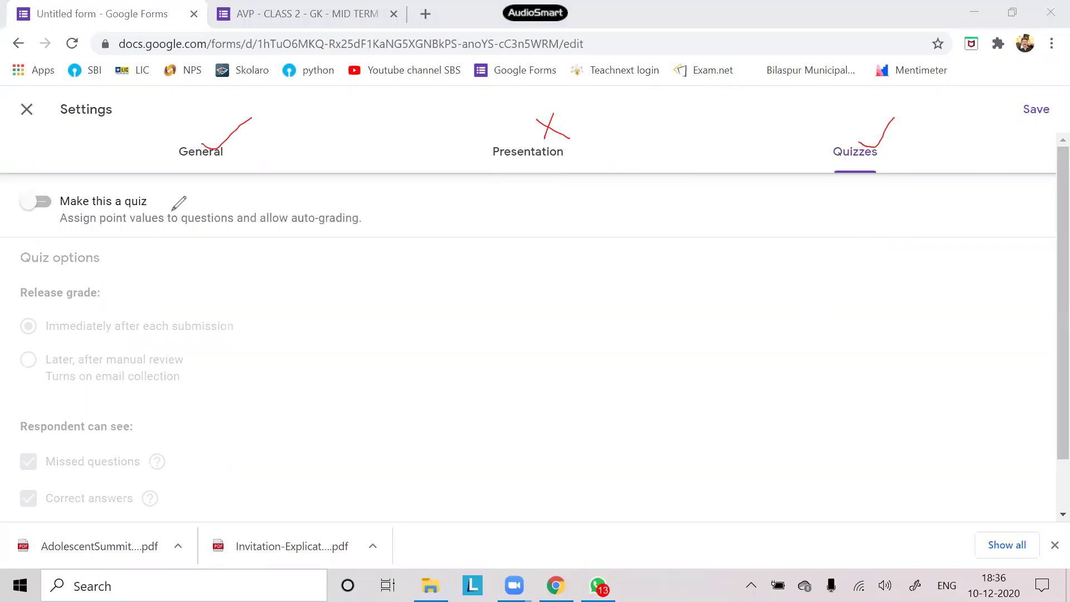
pyautogui.moveTo(160, 199); pyautogui.dragTo(226, 190)
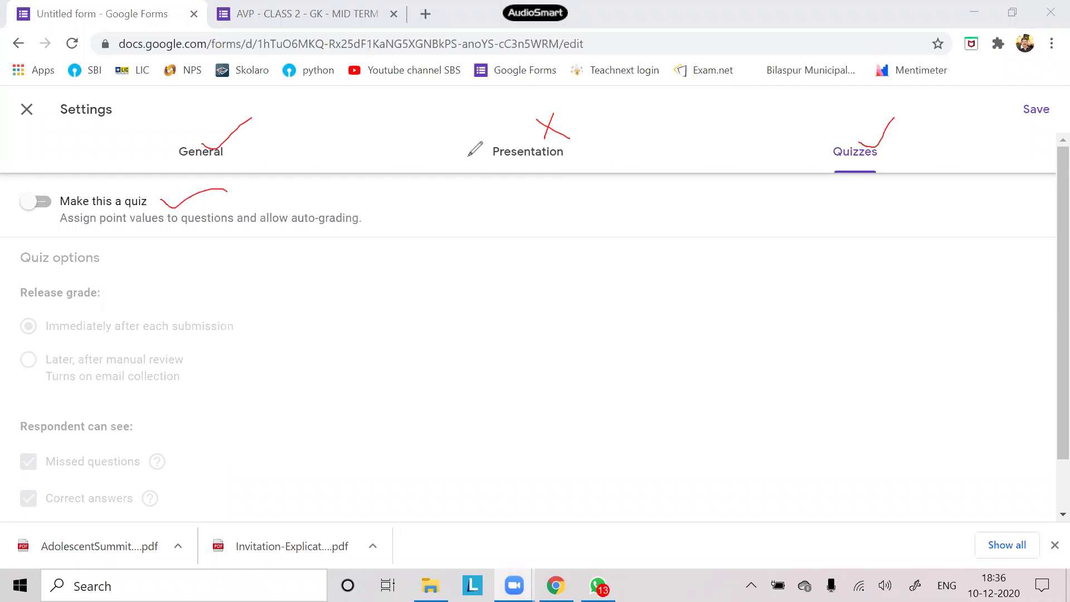
pyautogui.click(468, 156)
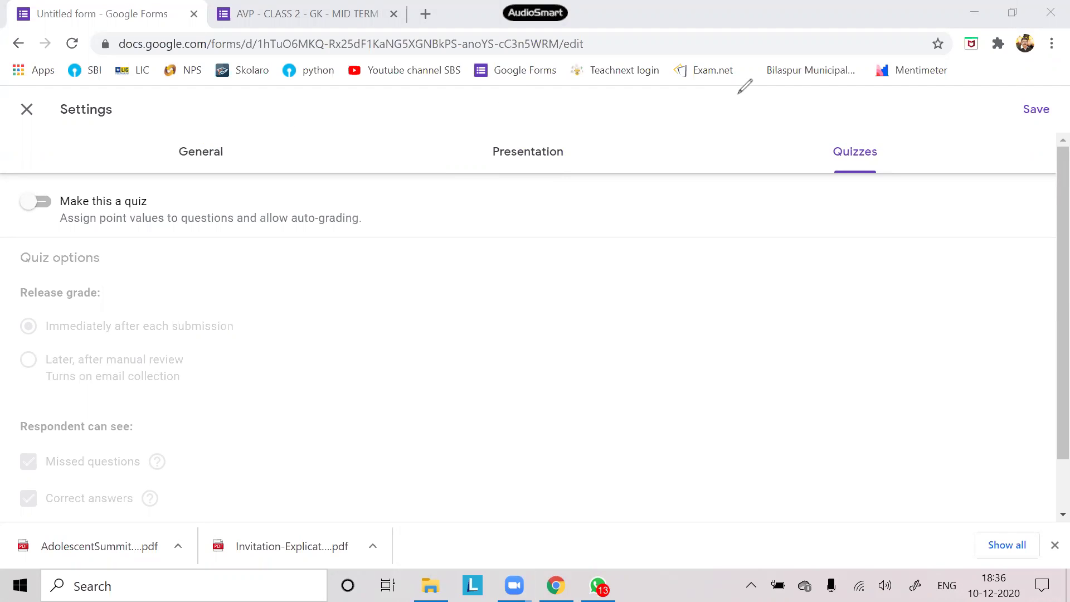
# - Make the form a quiz and set Release grade to "Later, after manual review"
pyautogui.click(35, 202)
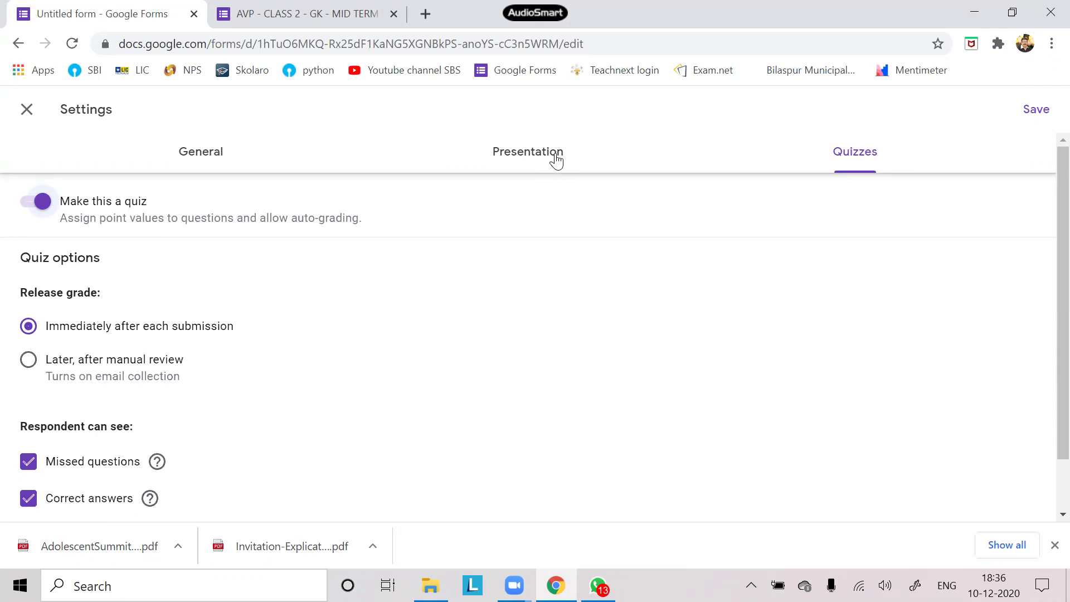
pyautogui.scroll(-2, 511, 205)
pyautogui.scroll(2, 437, 282)
pyautogui.click(29, 361)
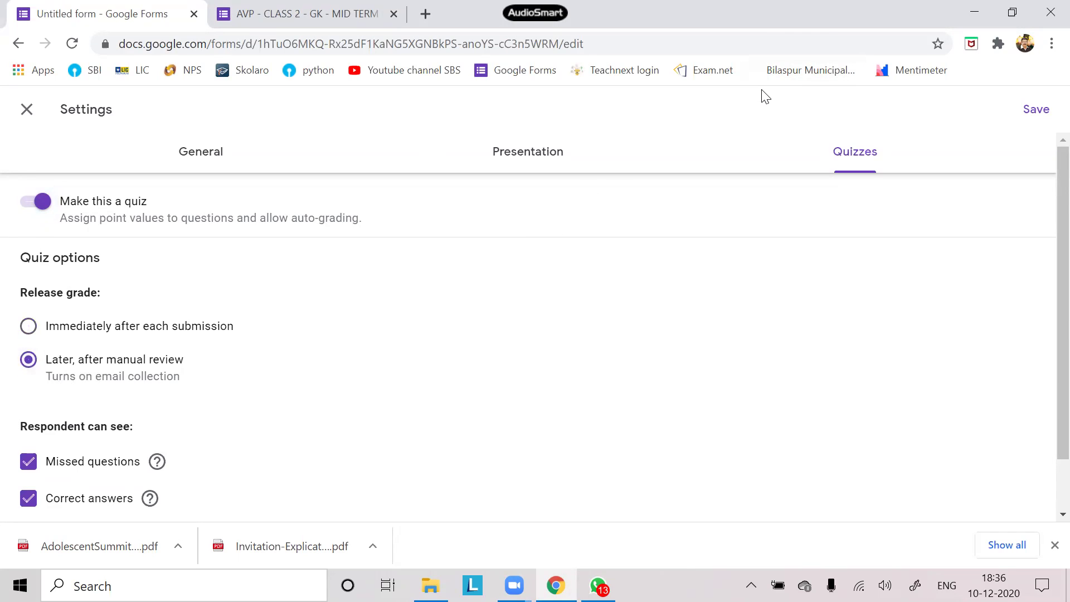
# - Draw a red cross at "Immediately after each submission" and a red tick at "Later, after manual review"
pyautogui.click(513, 123)
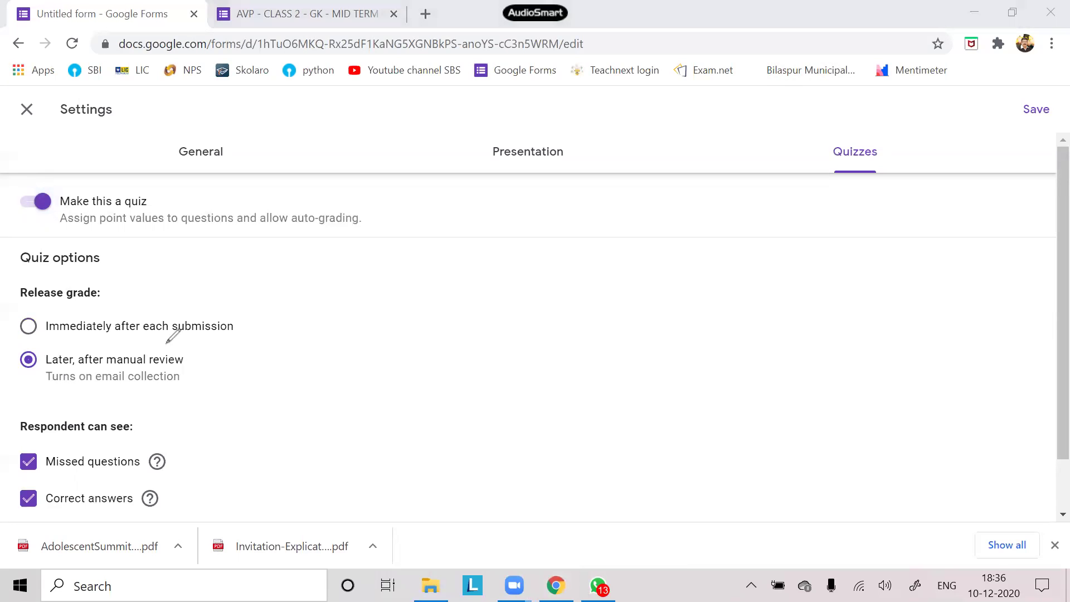
pyautogui.moveTo(229, 328); pyautogui.dragTo(239, 339)
pyautogui.moveTo(173, 367); pyautogui.dragTo(241, 358)
pyautogui.moveTo(229, 318); pyautogui.dragTo(259, 347)
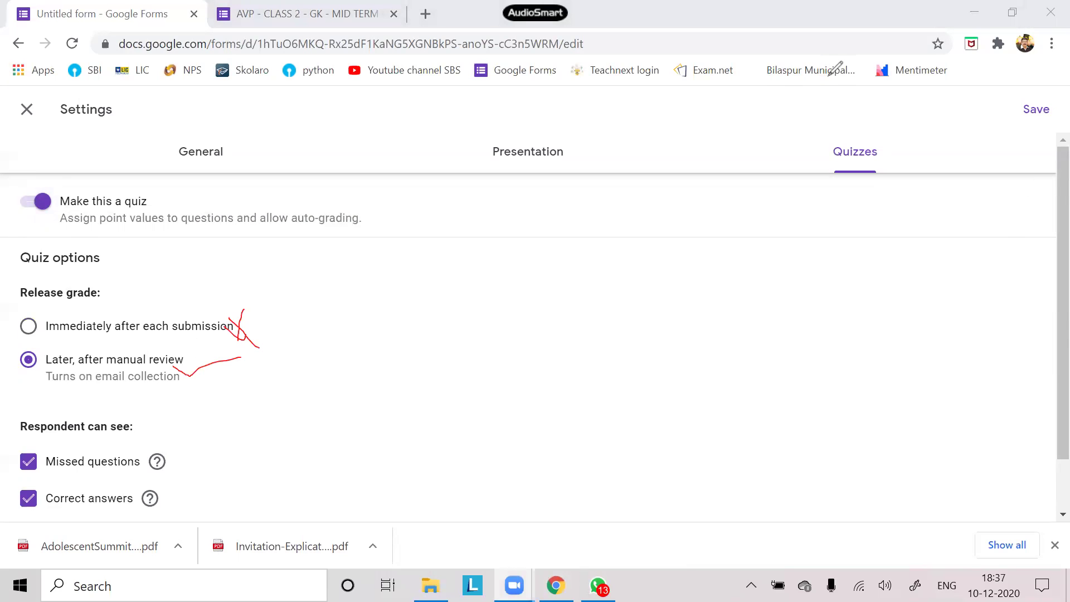
# - Turn off Missed questions, Correct answers and Point values under Respondent can see
pyautogui.scroll(-2, 1004, 229)
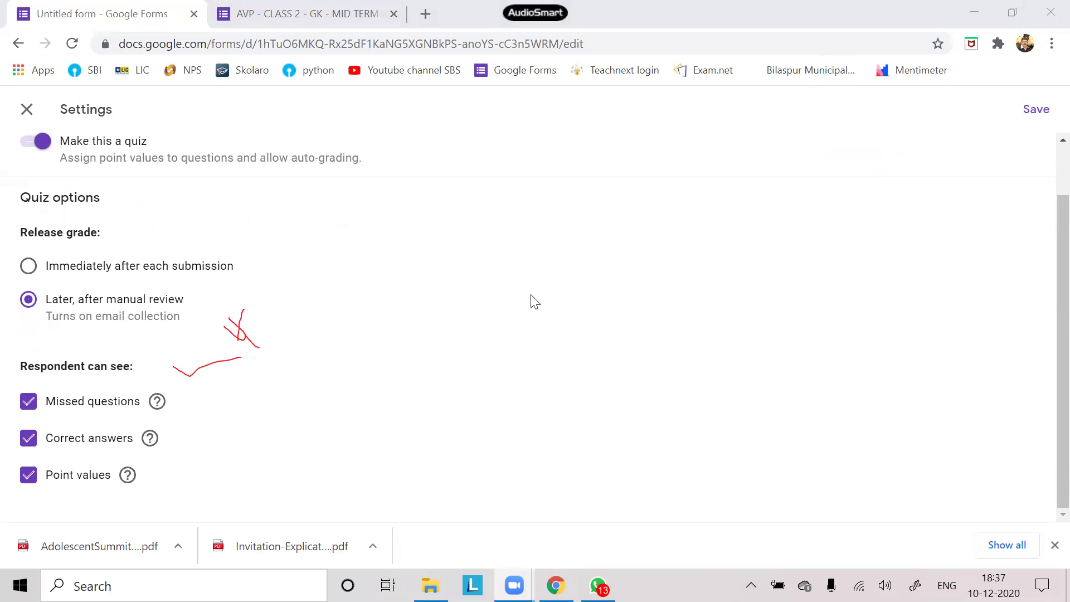
pyautogui.click(32, 479)
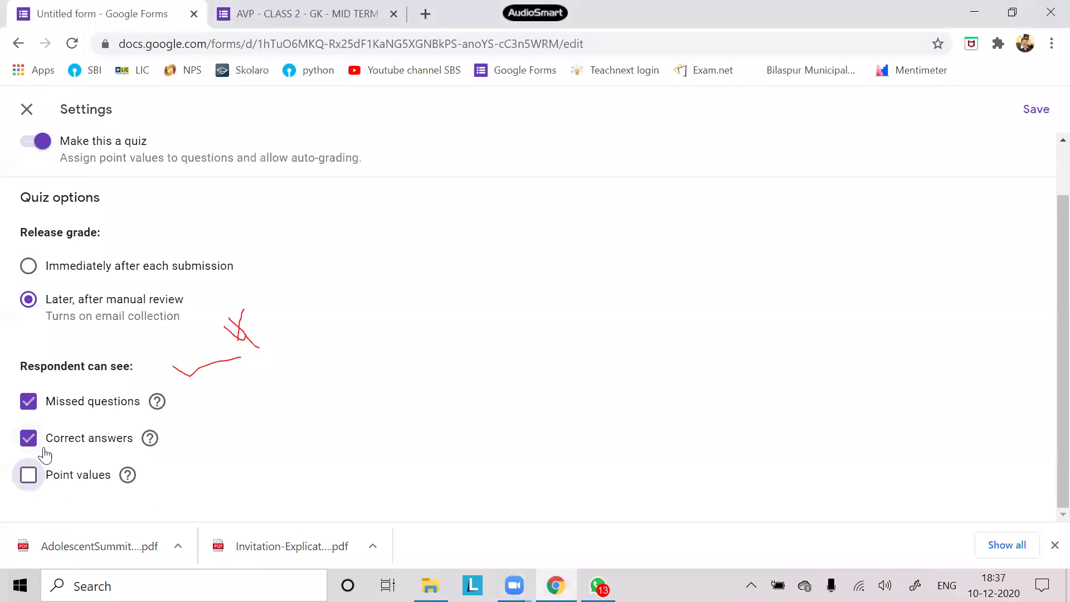
pyautogui.click(29, 438)
pyautogui.click(29, 402)
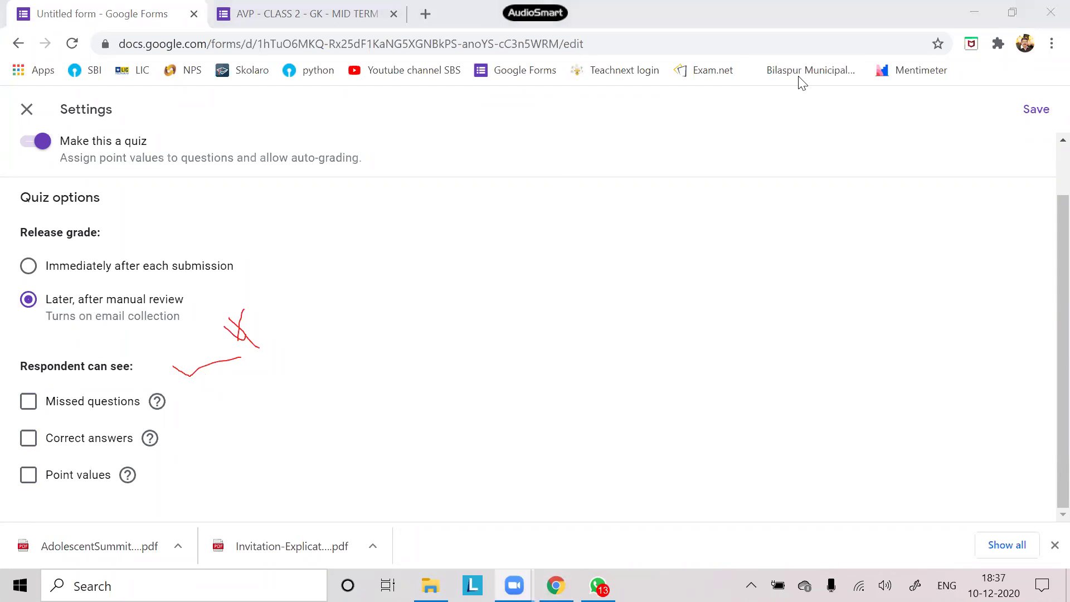
# - Draw red ticks at Make this a quiz and the manual review option, bracket the respondent options, and clear all annotations
pyautogui.moveTo(212, 102); pyautogui.dragTo(63, 135)
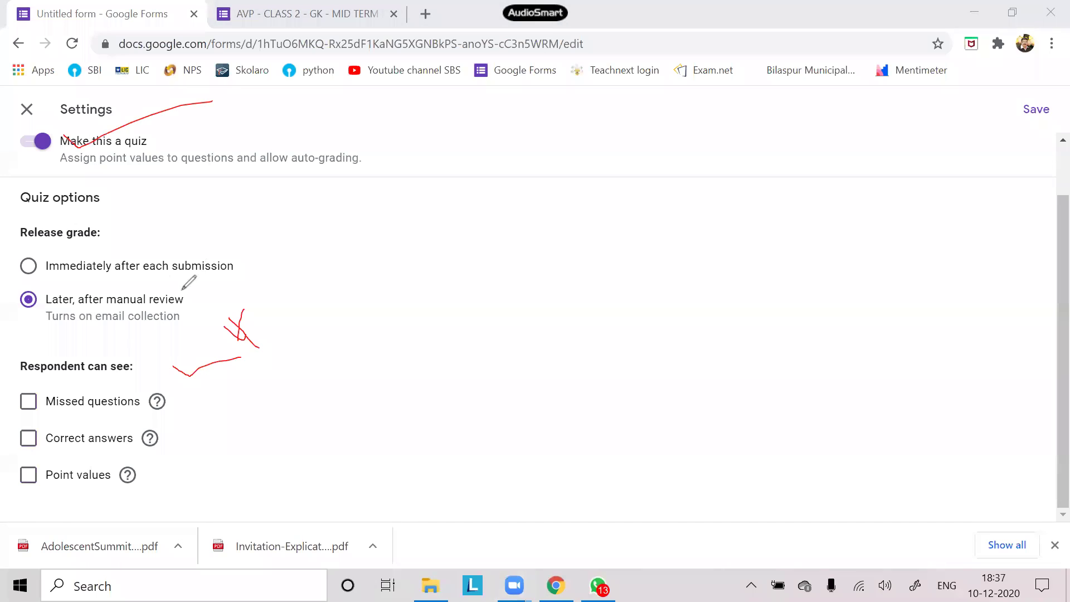
pyautogui.moveTo(178, 300); pyautogui.dragTo(261, 289)
pyautogui.moveTo(186, 388)
pyautogui.mouseDown()
pyautogui.moveTo(222, 481)
pyautogui.moveTo(201, 493)
pyautogui.mouseUp()
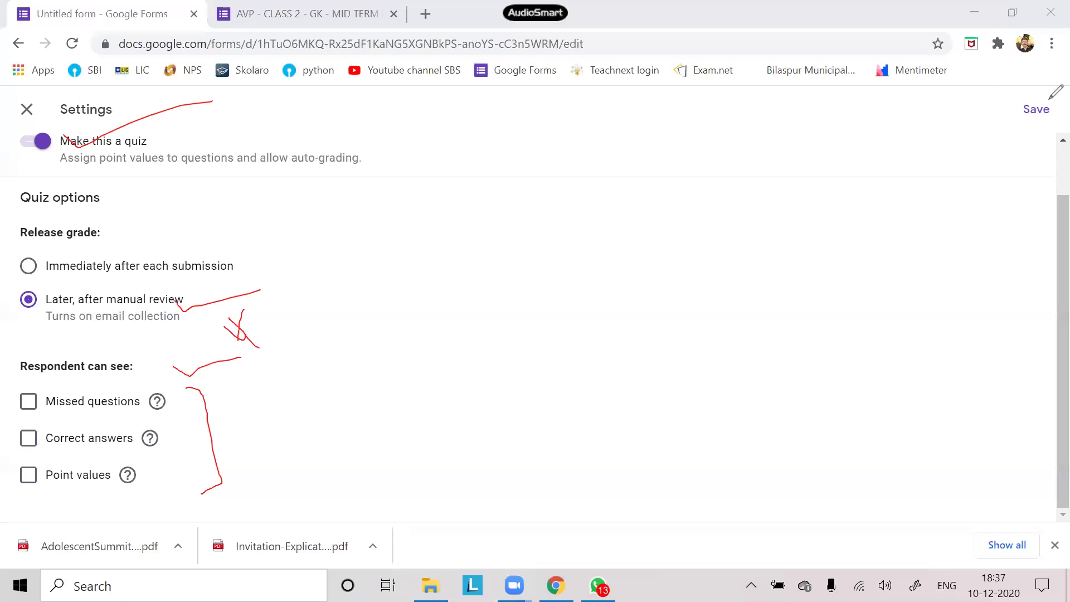
pyautogui.click(982, 96)
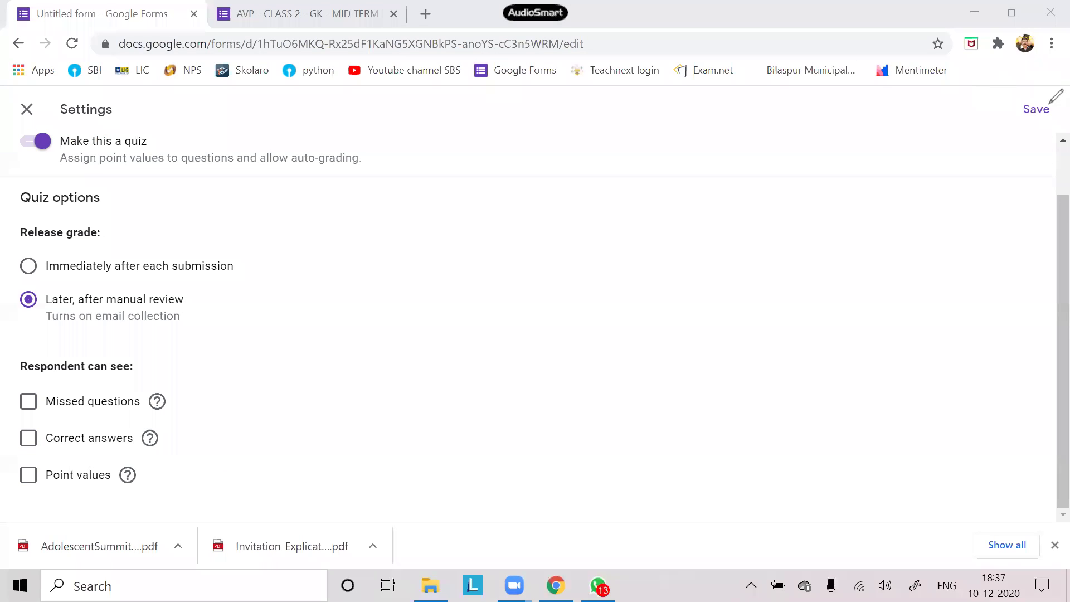
# - Circle Save in red and save the quiz settings
pyautogui.moveTo(1049, 104)
pyautogui.mouseDown()
pyautogui.moveTo(1020, 102)
pyautogui.moveTo(1017, 129)
pyautogui.moveTo(1050, 132)
pyautogui.moveTo(1049, 103)
pyautogui.mouseUp()
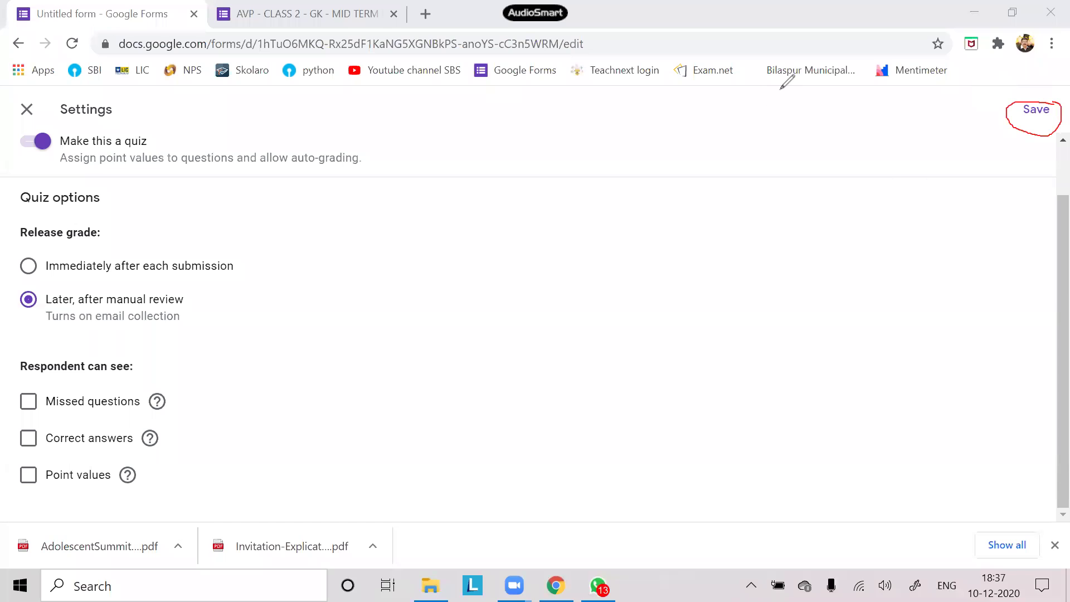
pyautogui.click(1036, 109)
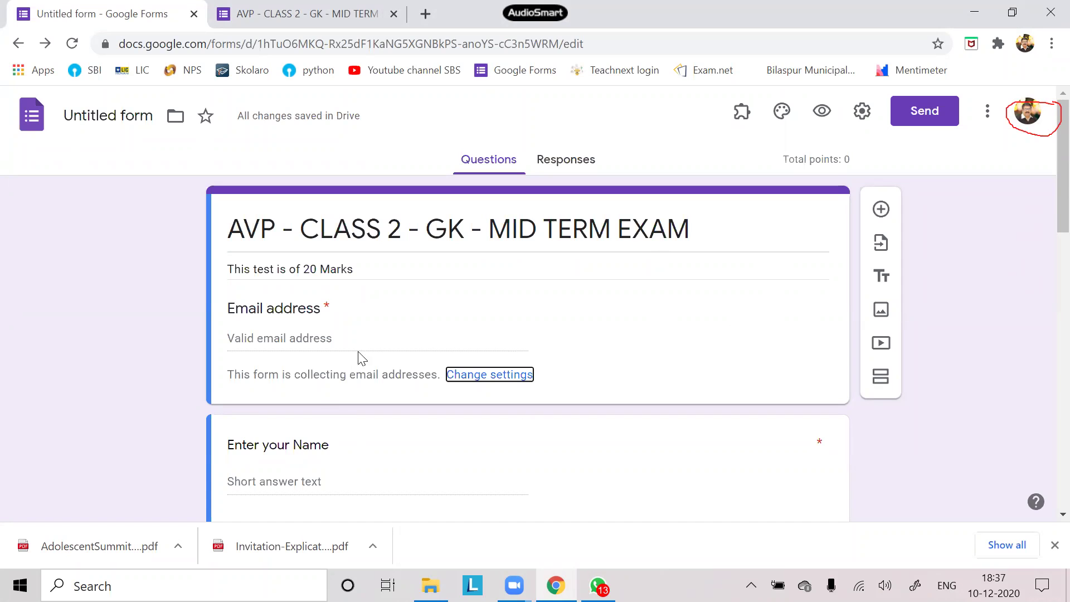
pyautogui.tripleClick(252, 229)
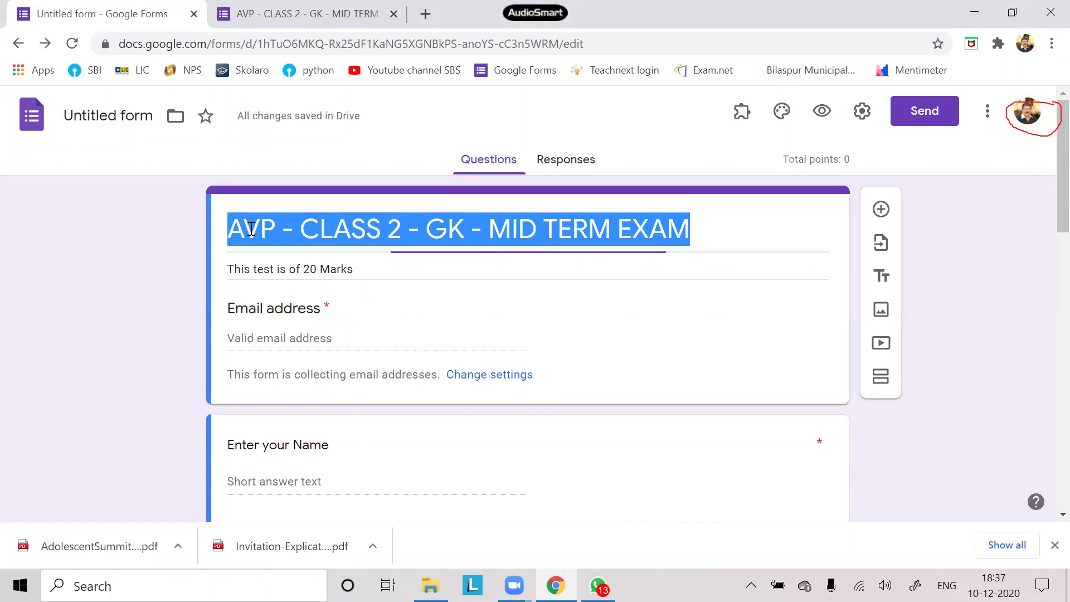
pyautogui.click(271, 314)
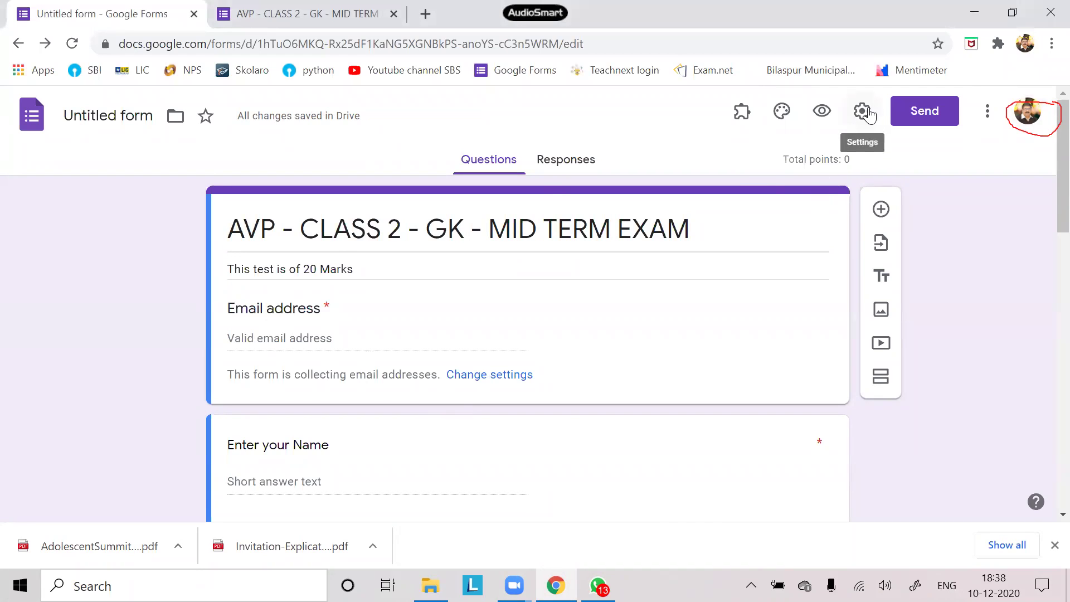
# - Turn off Collect email addresses in the General settings, check the Presentation and Quizzes settings, and save
pyautogui.click(862, 111)
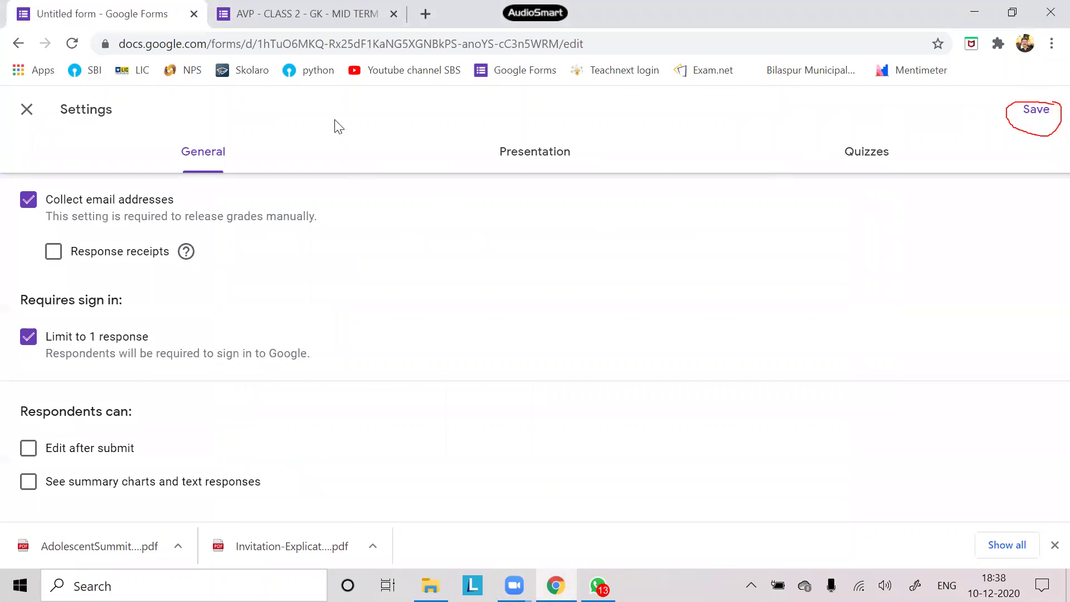
pyautogui.click(29, 200)
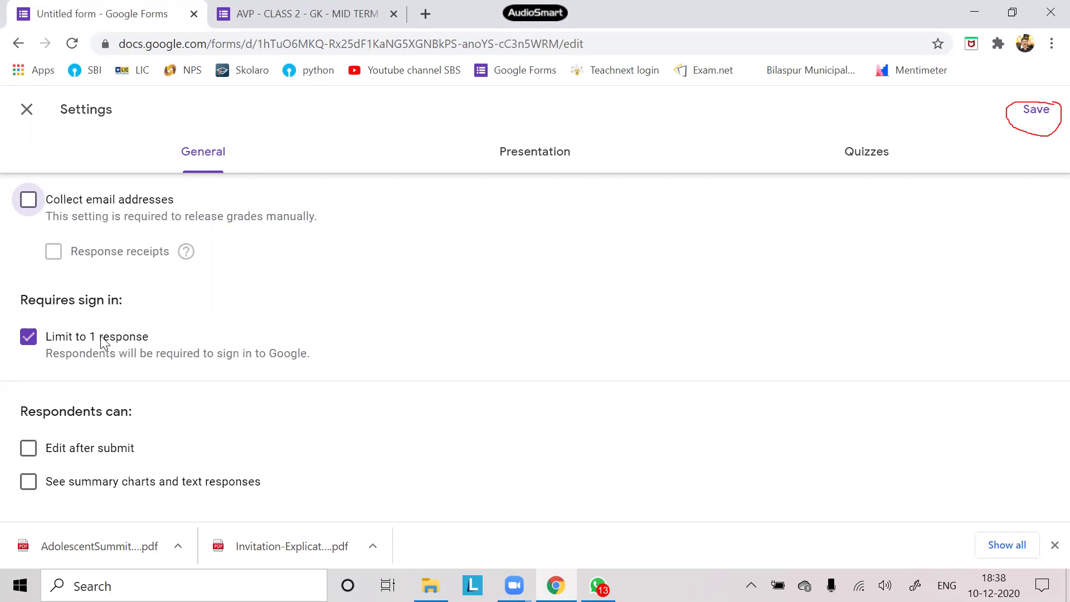
pyautogui.click(537, 157)
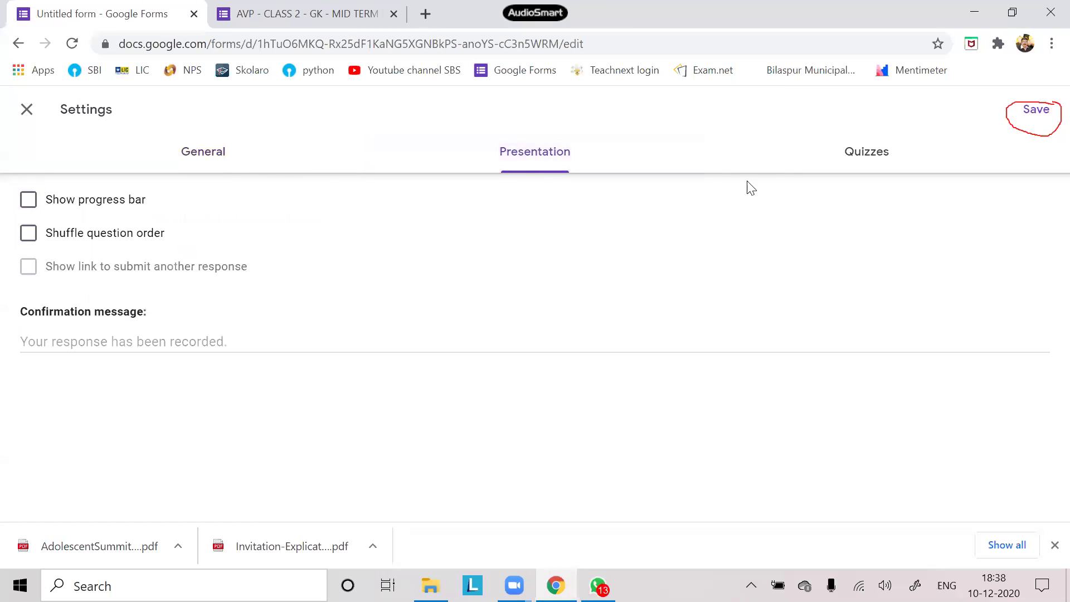
pyautogui.click(869, 153)
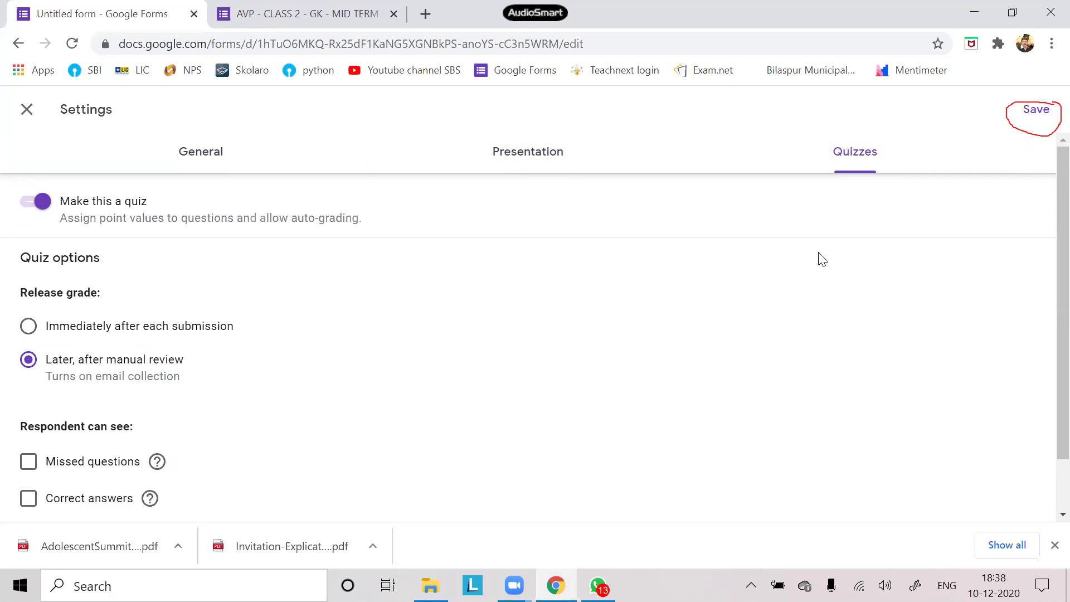
pyautogui.click(1028, 115)
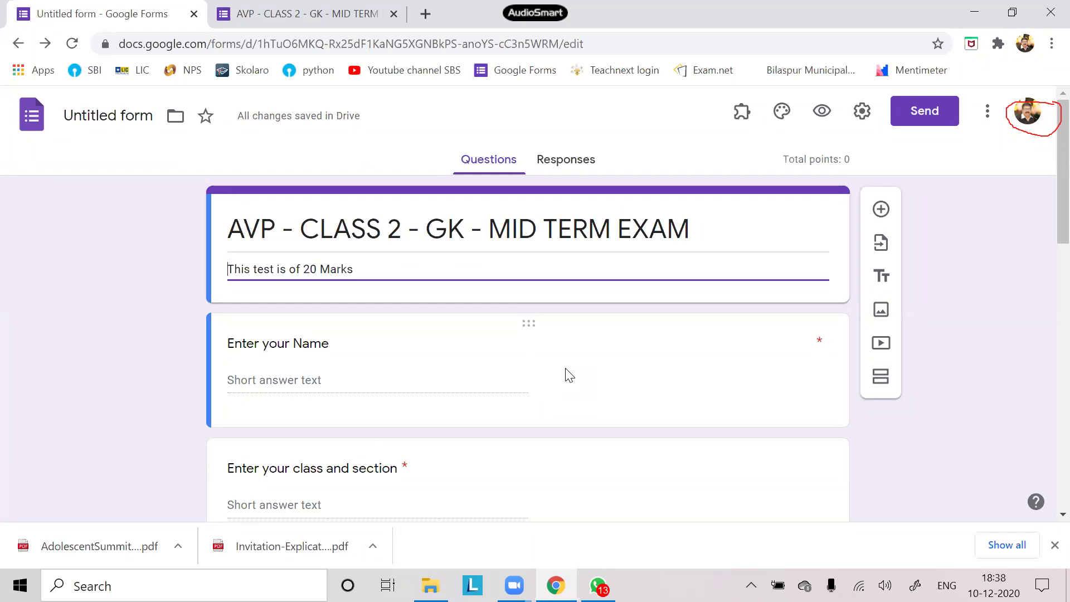
# - Look through the form's questions and select the "Who is the PM of India" question for editing
pyautogui.scroll(-15, 597, 377)
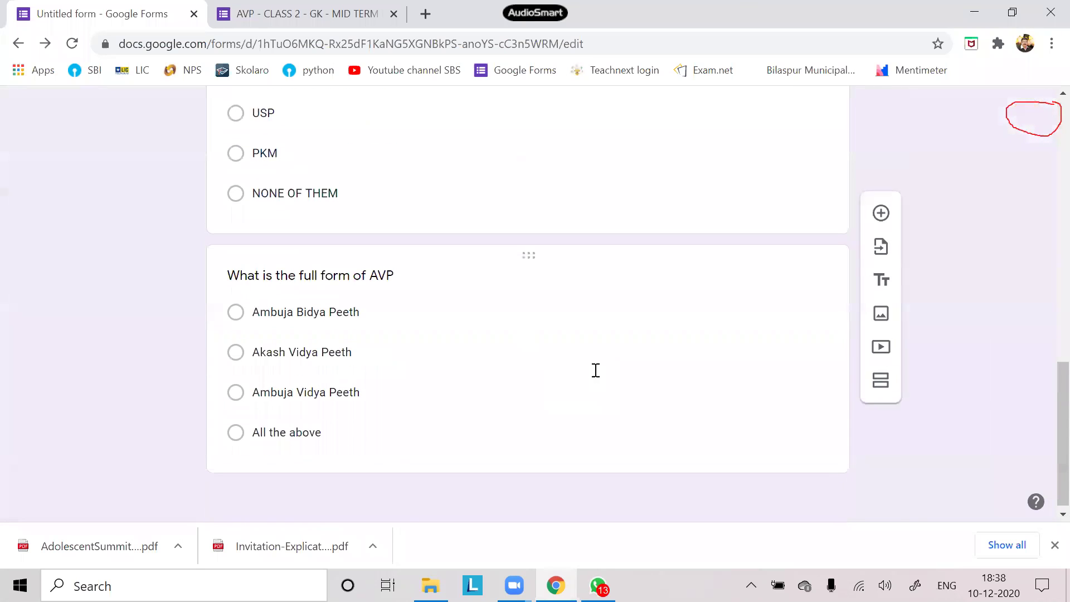
pyautogui.scroll(15, 598, 377)
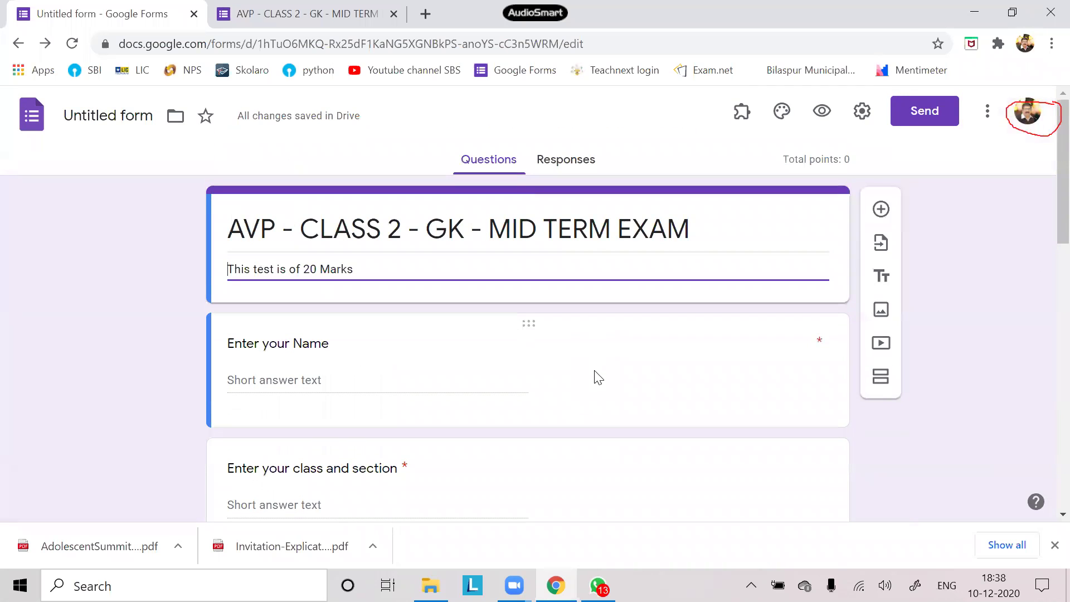
pyautogui.scroll(-7, 598, 377)
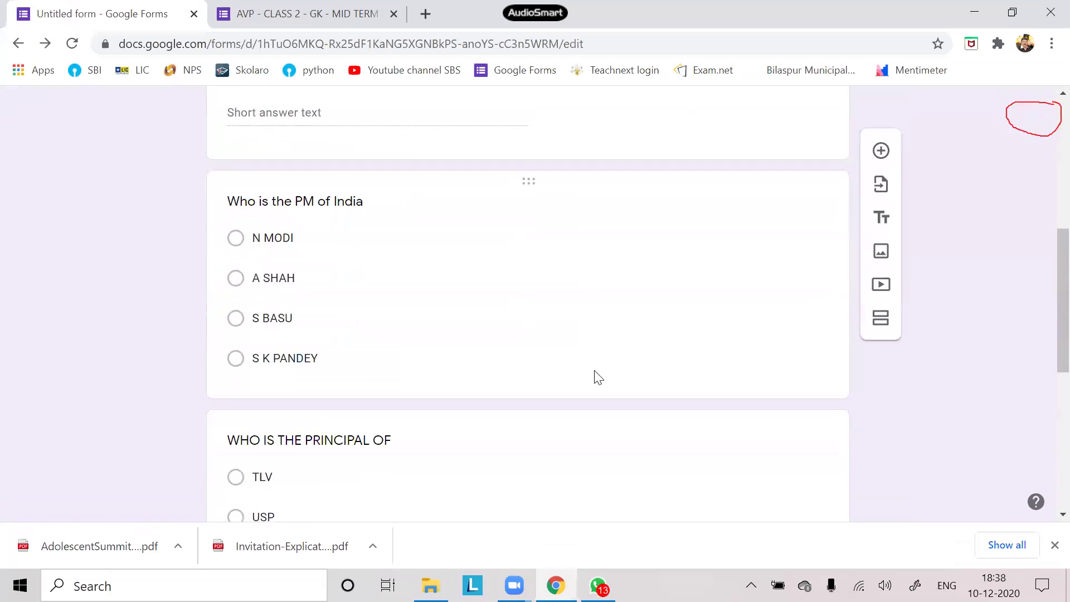
pyautogui.scroll(-1, 597, 377)
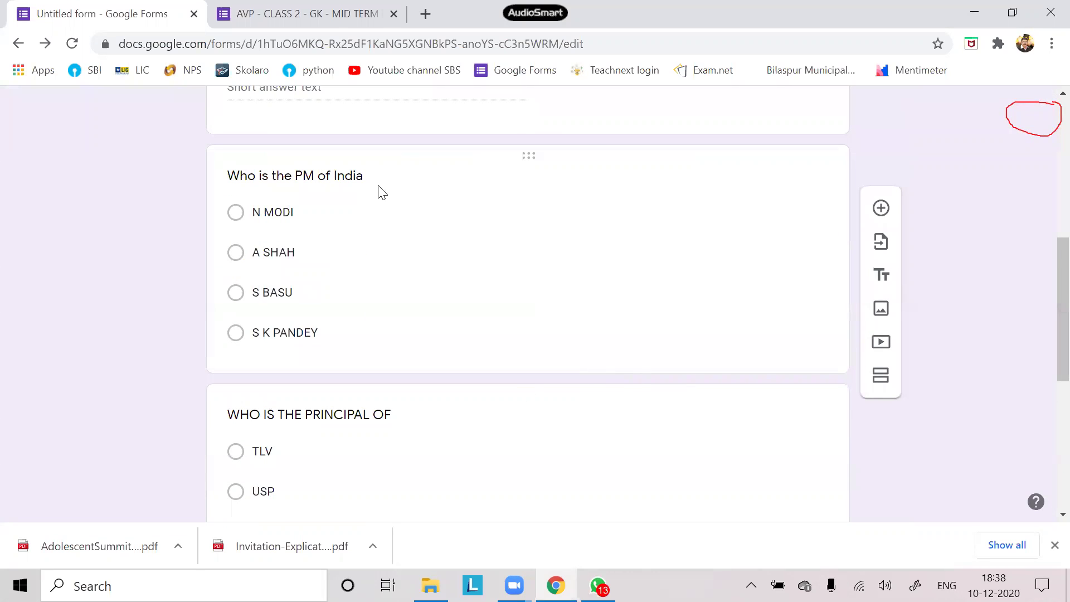
pyautogui.click(365, 178)
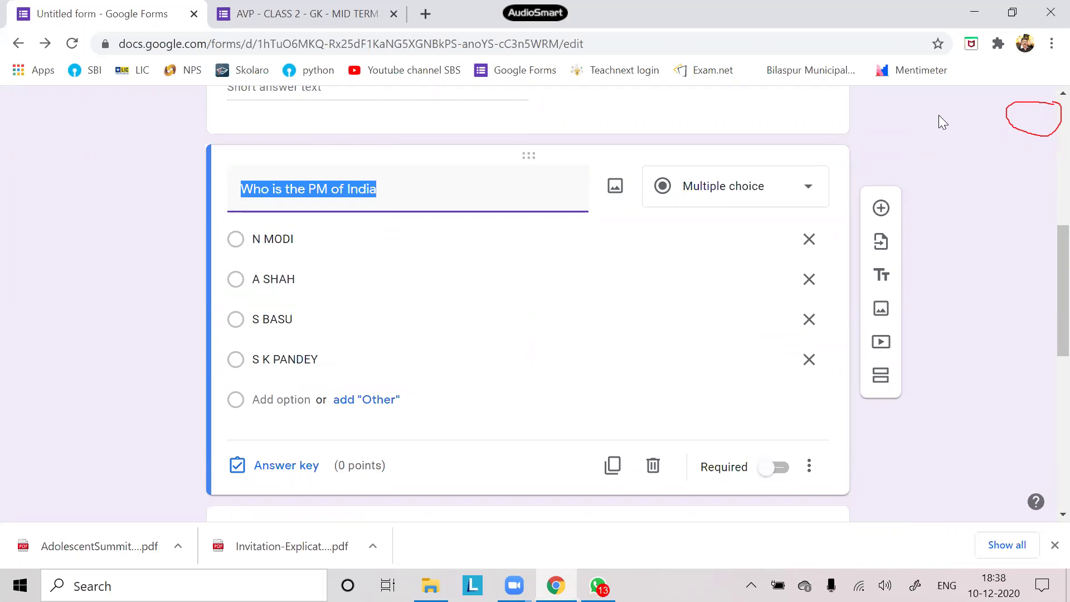
# - Circle and tick the question's Answer key option in red, mark its points value, and clear all annotations
pyautogui.moveTo(334, 443)
pyautogui.mouseDown()
pyautogui.moveTo(301, 422)
pyautogui.moveTo(206, 448)
pyautogui.moveTo(216, 494)
pyautogui.moveTo(331, 495)
pyautogui.moveTo(321, 440)
pyautogui.moveTo(334, 446)
pyautogui.mouseUp()
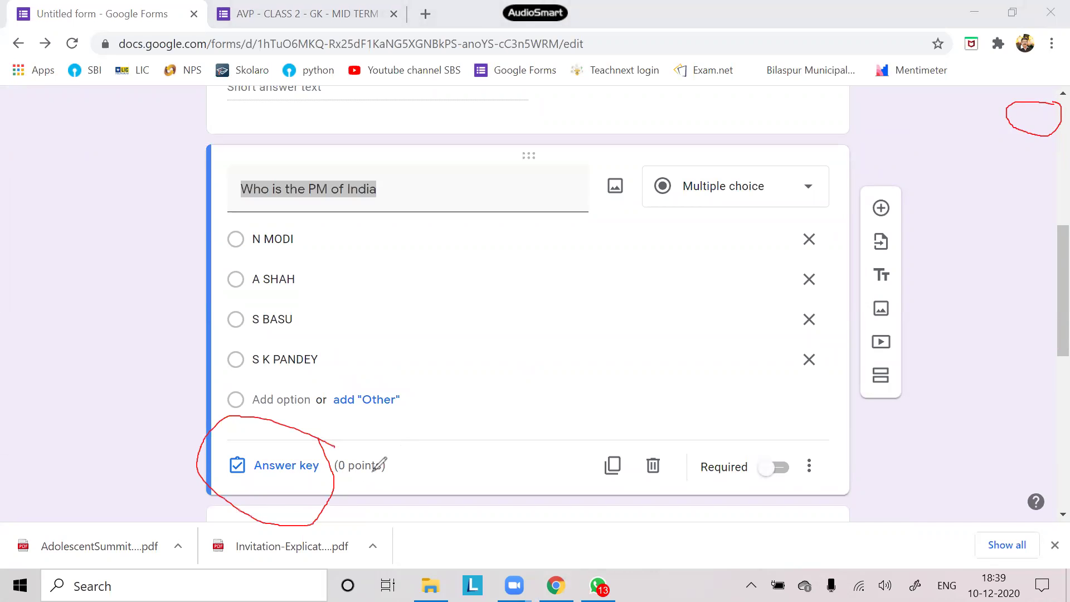
pyautogui.moveTo(353, 486); pyautogui.dragTo(385, 452)
pyautogui.moveTo(277, 454); pyautogui.dragTo(350, 382)
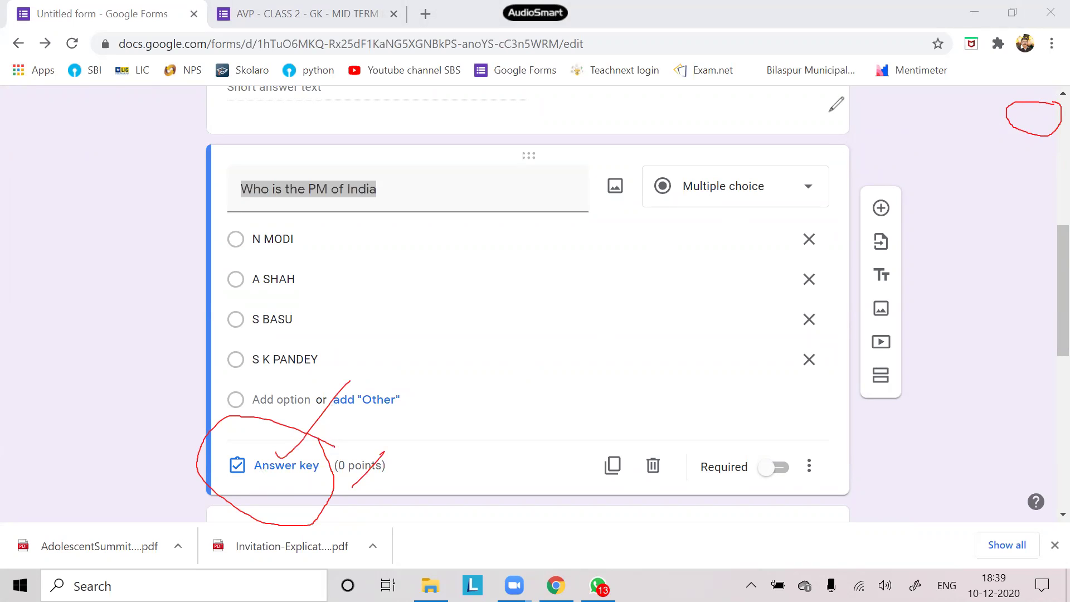
pyautogui.press('e')
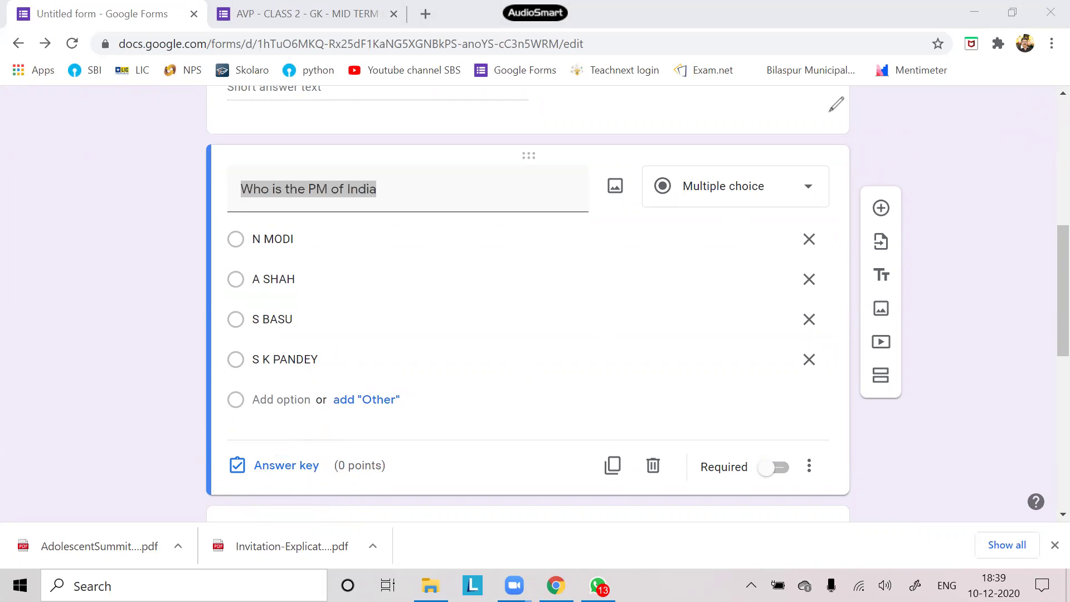
# - Set the answer key of "Who is the PM of India" to N MODI, worth 2 points
pyautogui.click(286, 466)
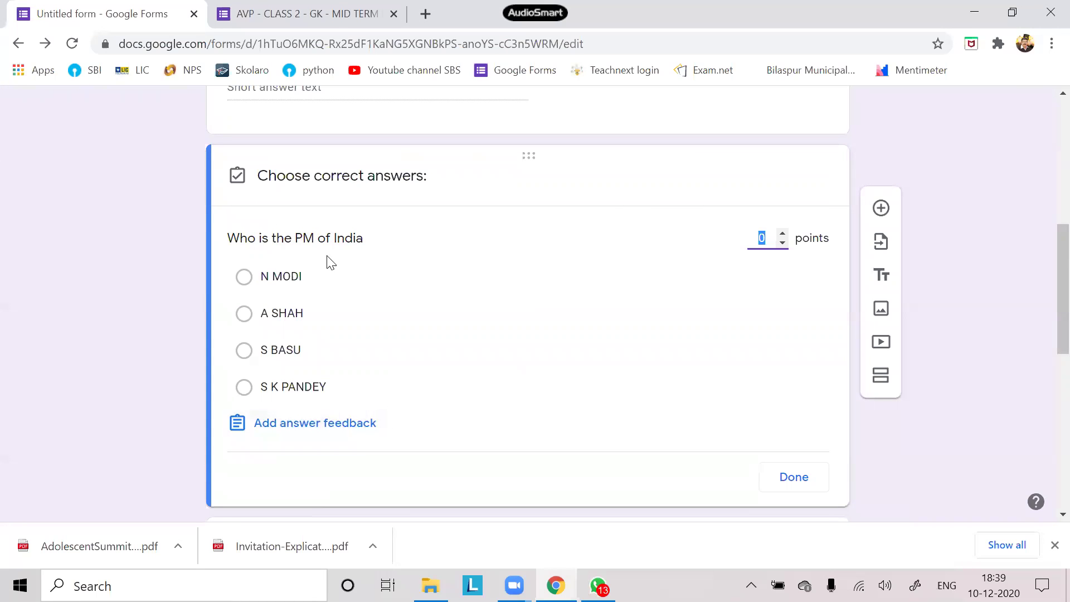
pyautogui.click(246, 283)
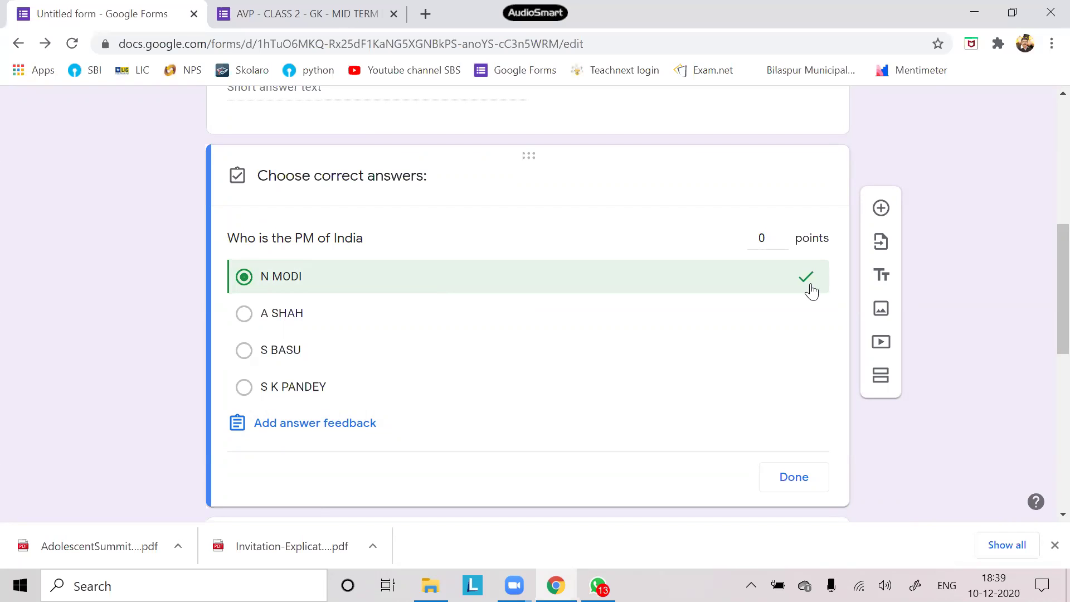
pyautogui.click(767, 239)
pyautogui.click(782, 234)
pyautogui.click(794, 477)
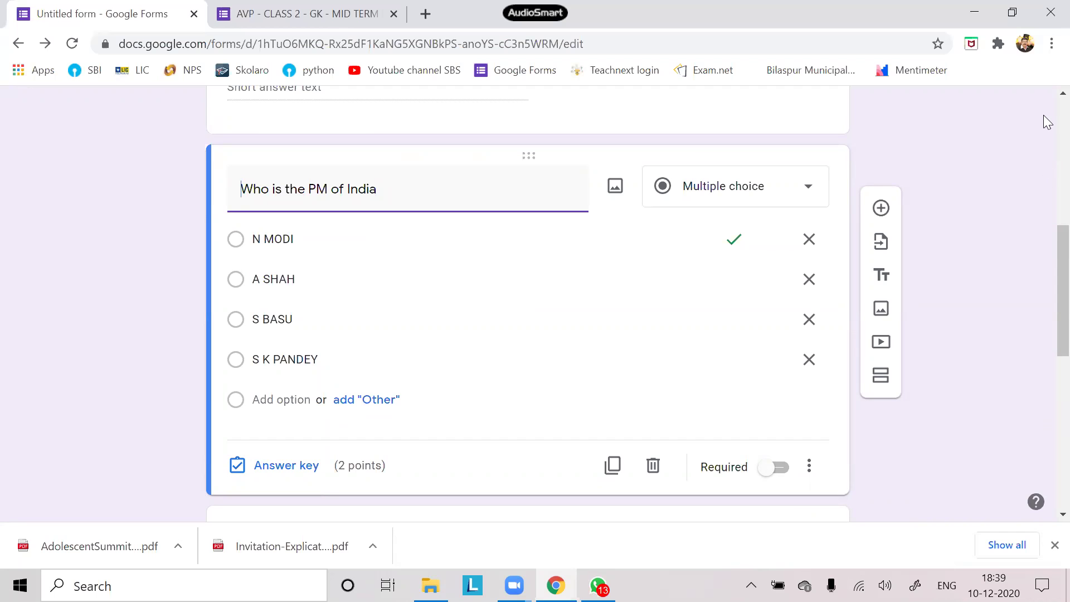
# - Circle the correct-answer mark of N MODI and the question's points value in red, and clear all annotations
pyautogui.moveTo(746, 224)
pyautogui.mouseDown()
pyautogui.moveTo(724, 258)
pyautogui.moveTo(744, 225)
pyautogui.mouseUp()
pyautogui.moveTo(393, 454)
pyautogui.mouseDown()
pyautogui.moveTo(314, 446)
pyautogui.moveTo(369, 502)
pyautogui.moveTo(426, 445)
pyautogui.moveTo(387, 462)
pyautogui.mouseUp()
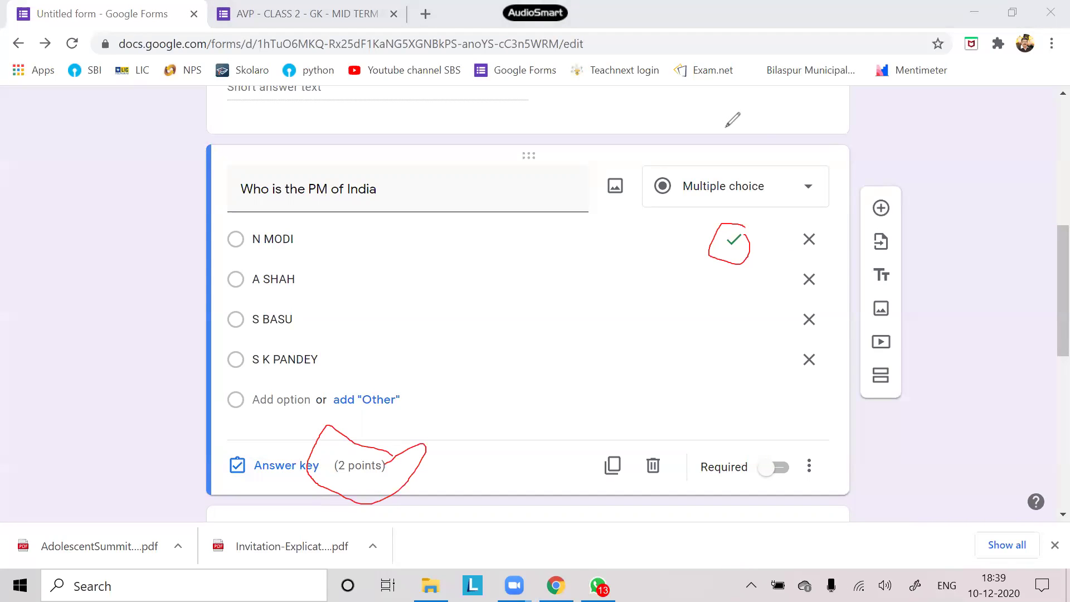
pyautogui.click(614, 130)
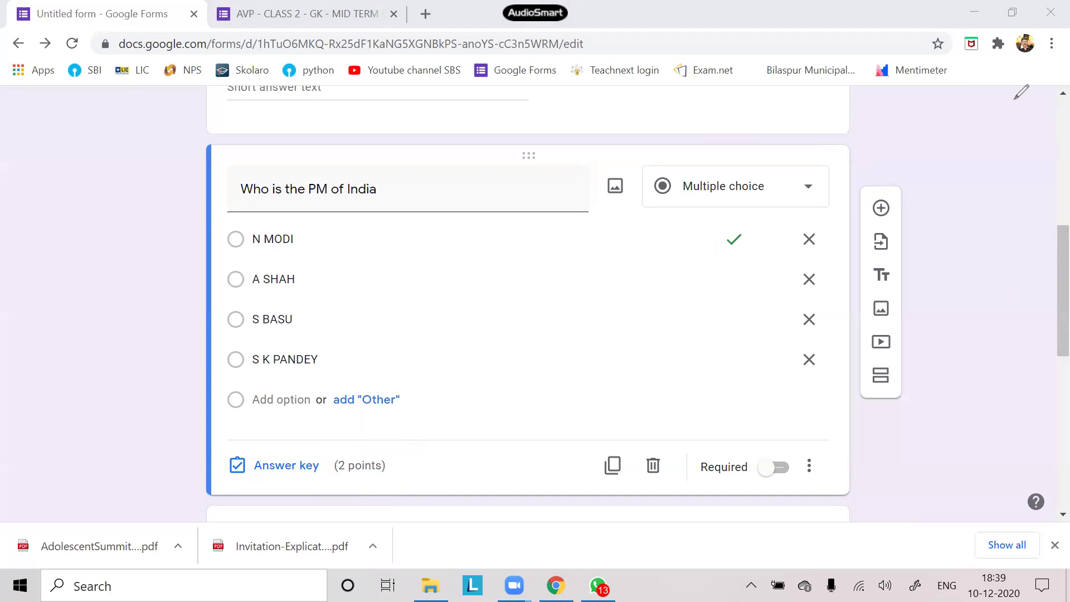
# - Set the answer key of "WHO IS THE PRINCIPAL OF AVP" to NONE OF THEM, worth 2 points
pyautogui.scroll(-6, 500, 274)
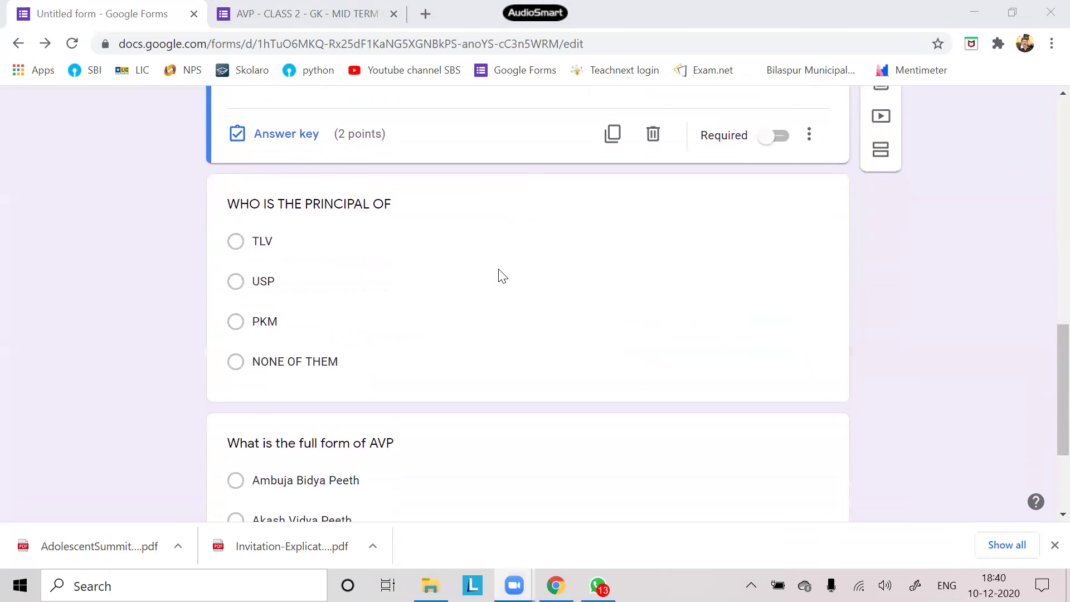
pyautogui.click(412, 209)
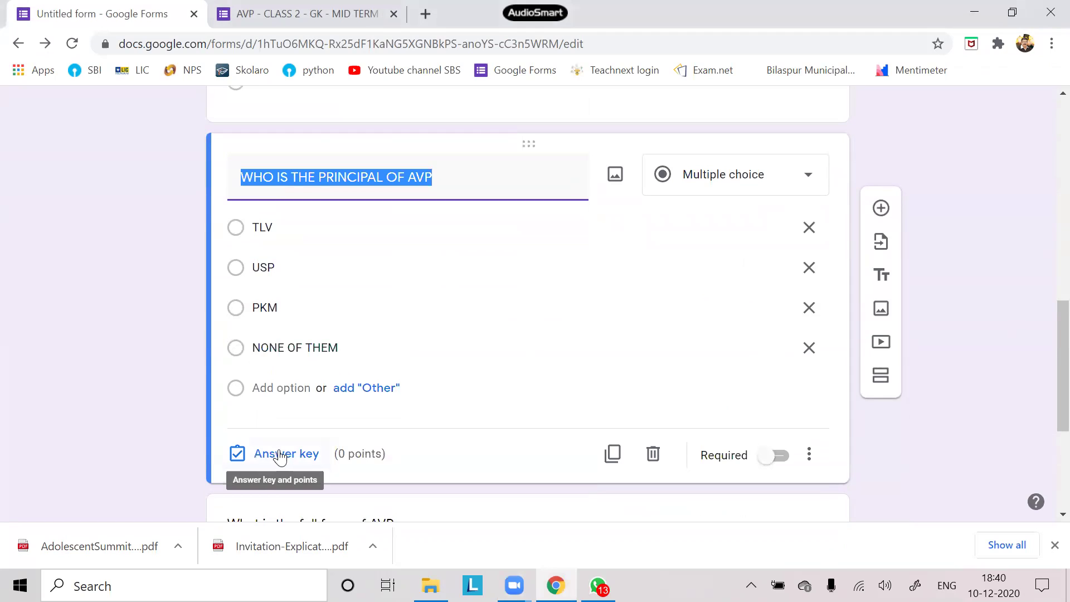
pyautogui.click(283, 454)
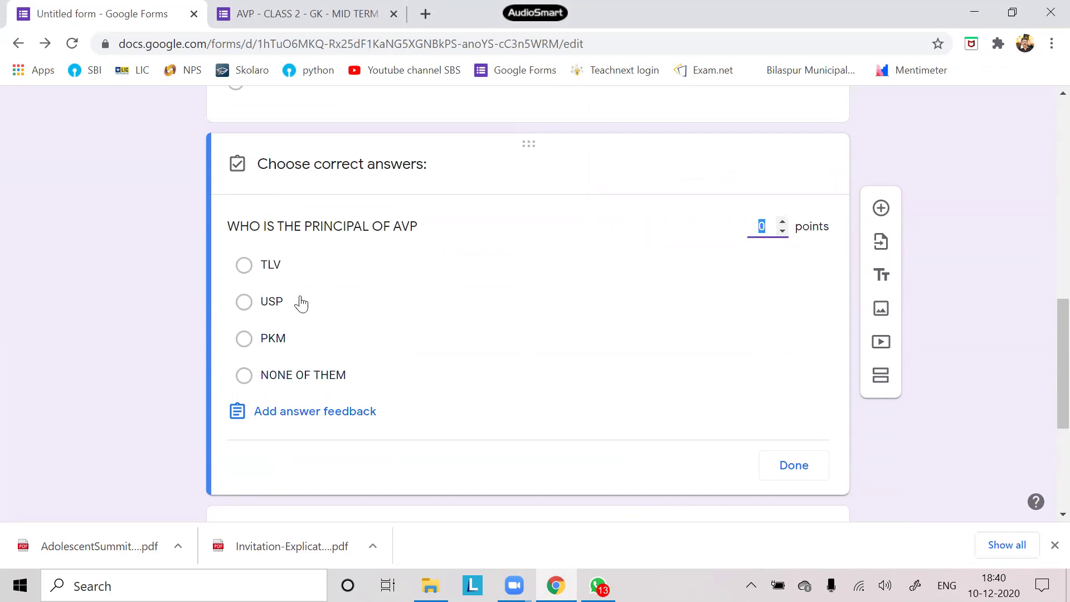
pyautogui.click(245, 378)
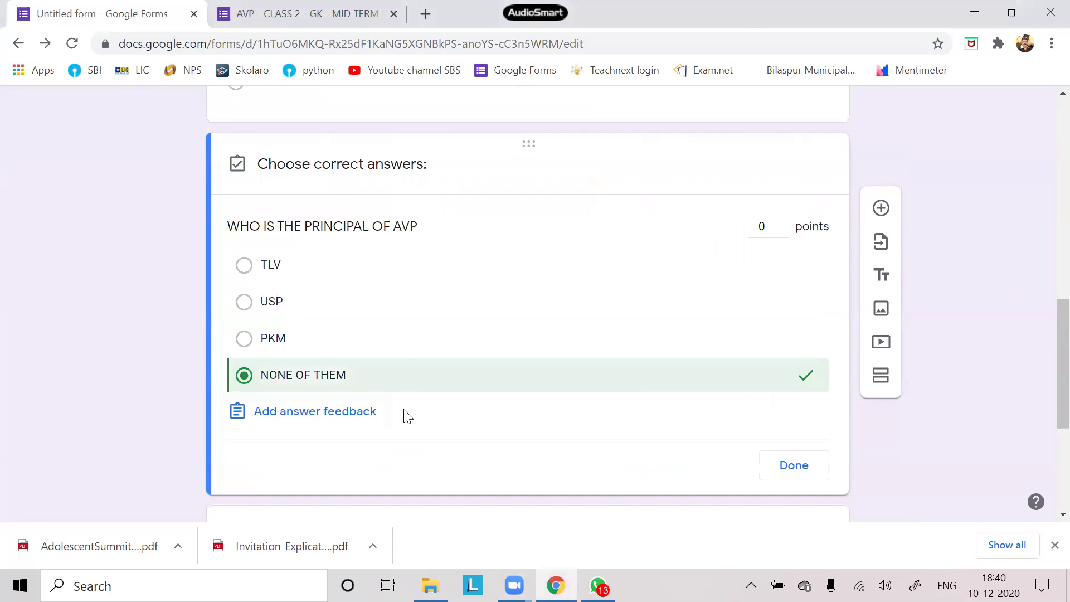
pyautogui.click(783, 221)
pyautogui.click(783, 221)
pyautogui.click(788, 463)
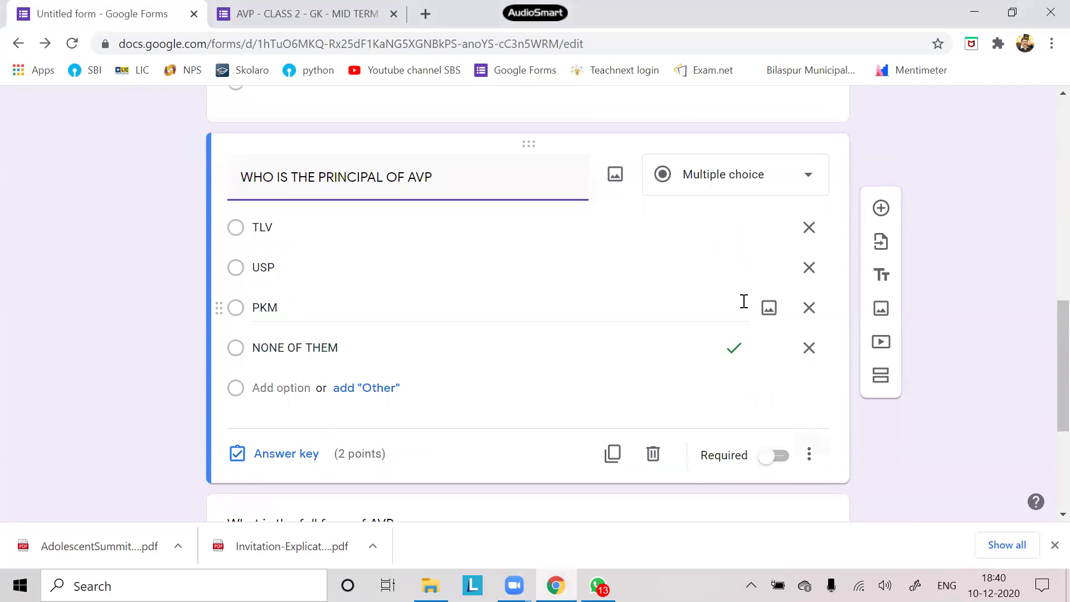
# - Set the answer key of "What is the full form of AVP" to Ambuja Vidya Peeth, worth 2 points
pyautogui.scroll(-4, 744, 301)
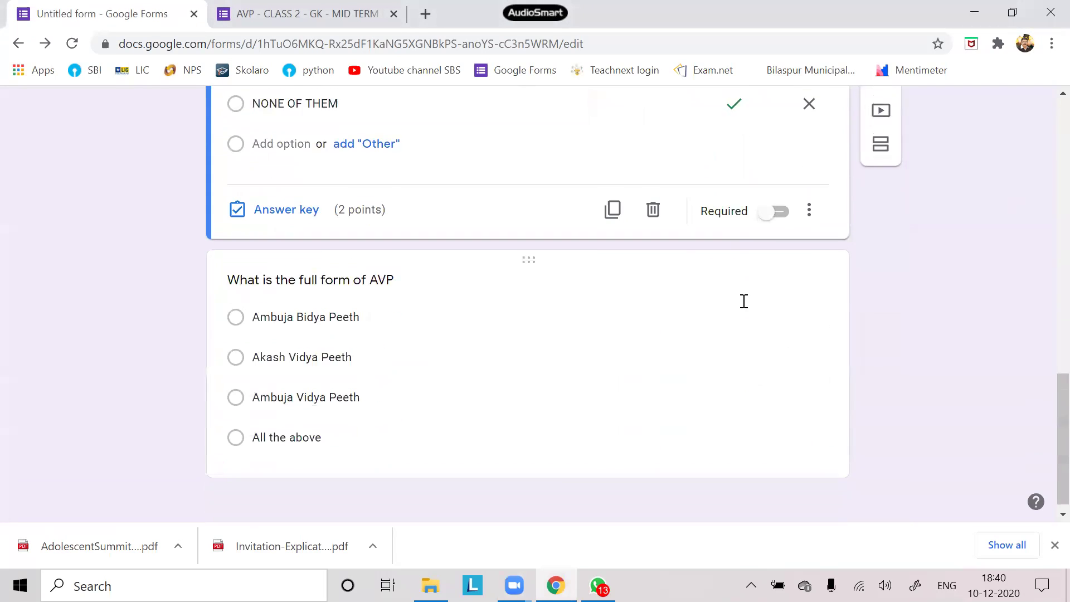
pyautogui.click(391, 270)
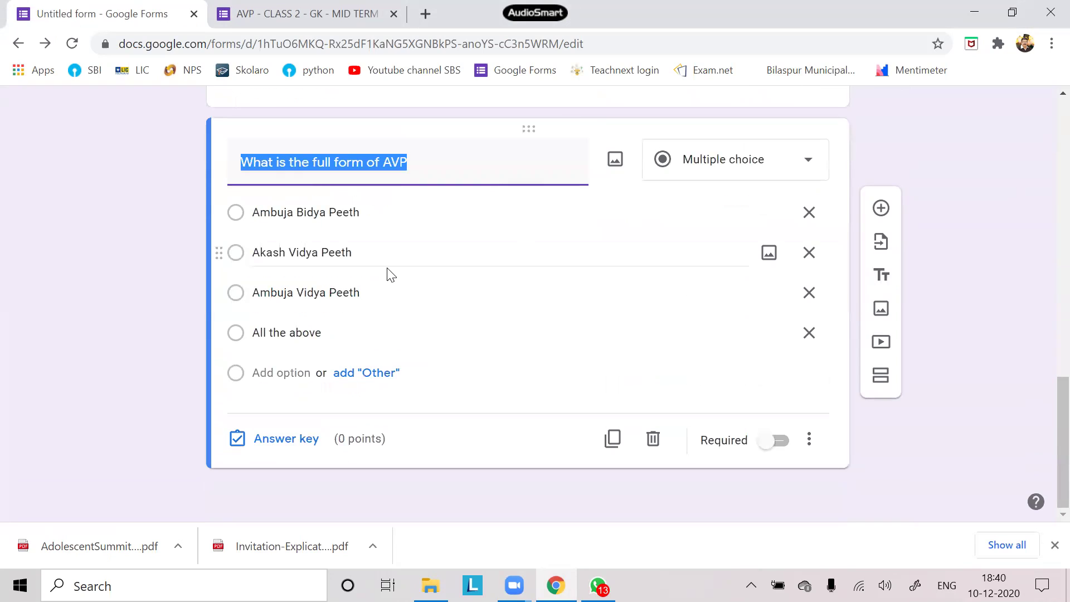
pyautogui.click(292, 444)
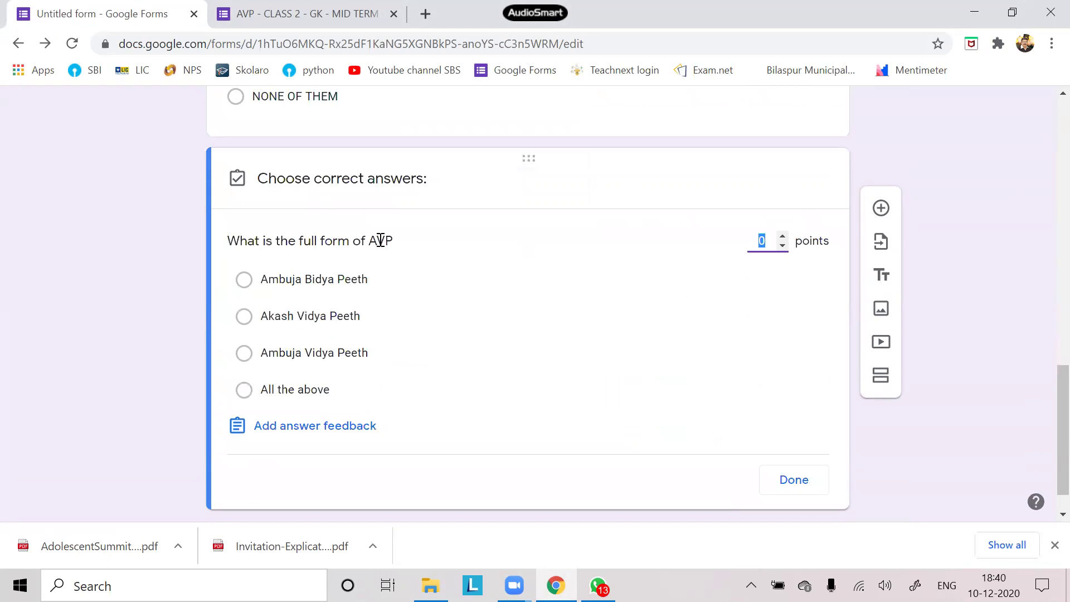
pyautogui.click(245, 355)
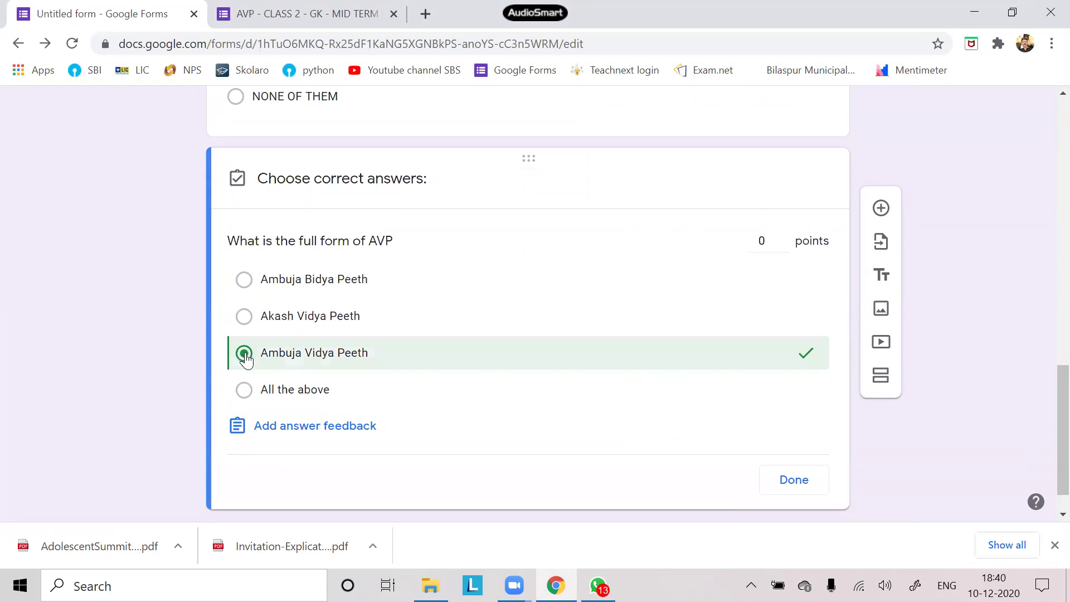
pyautogui.click(783, 236)
pyautogui.click(783, 236)
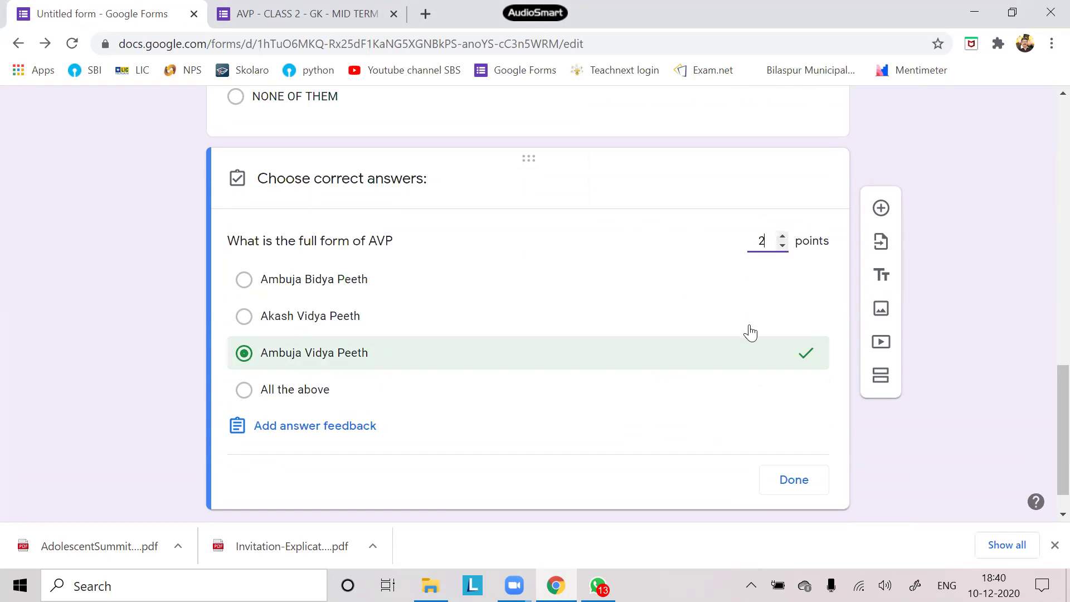
pyautogui.click(805, 480)
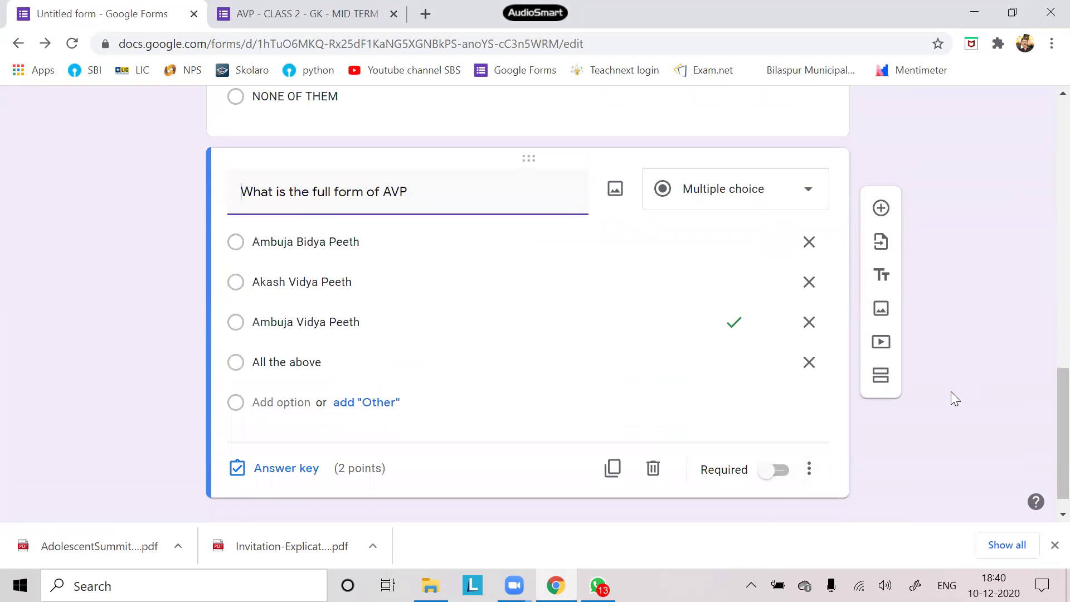
# - Close the browser window containing the exam form and relaunch Chrome on the Google homepage
pyautogui.scroll(15, 951, 392)
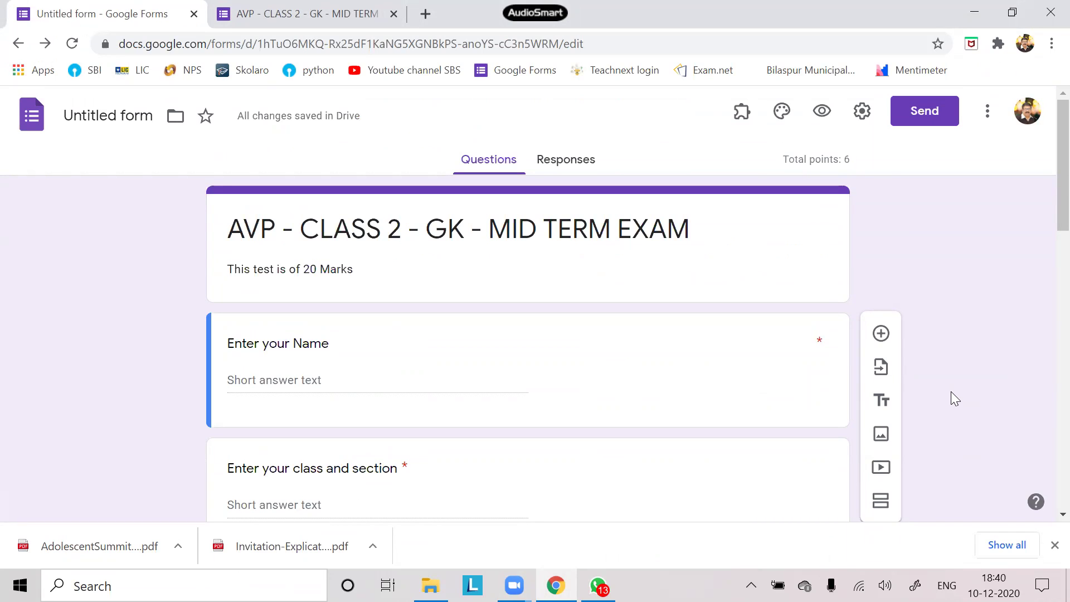
pyautogui.scroll(-9, 951, 393)
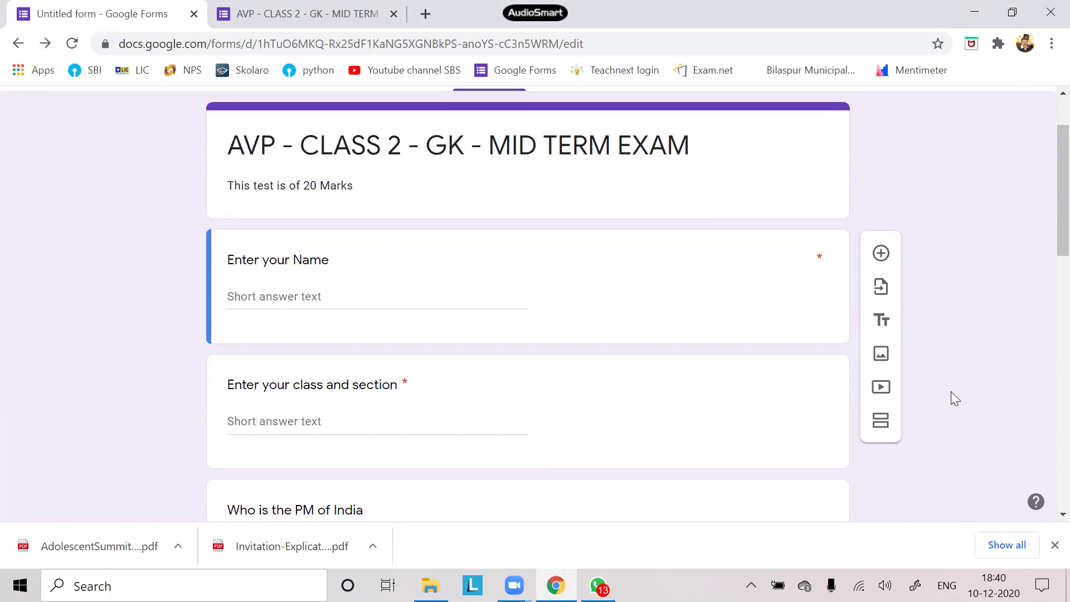
pyautogui.scroll(10, 951, 391)
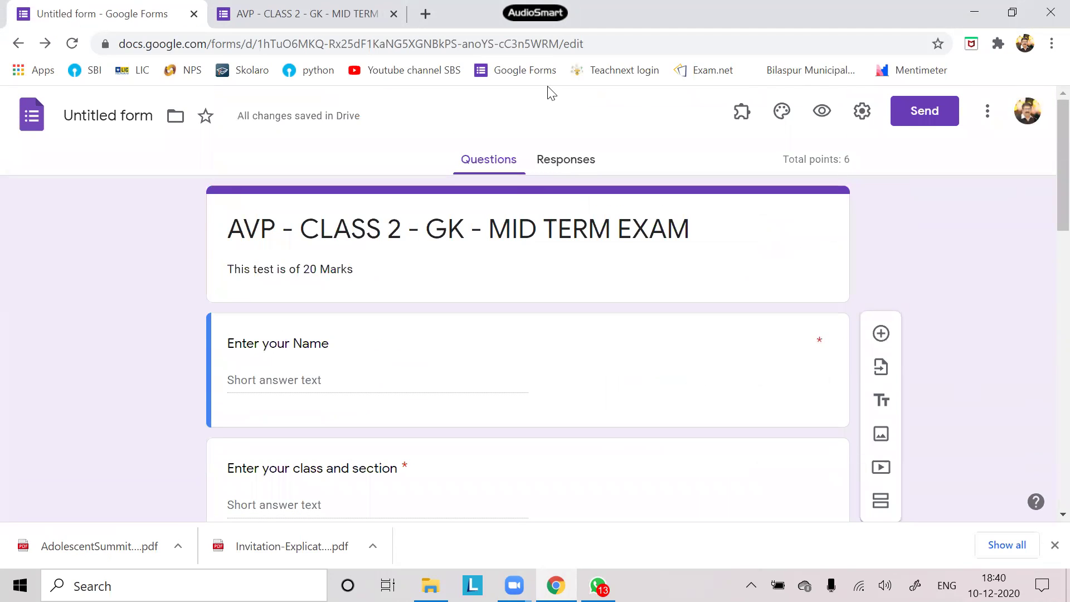
pyautogui.click(1047, 11)
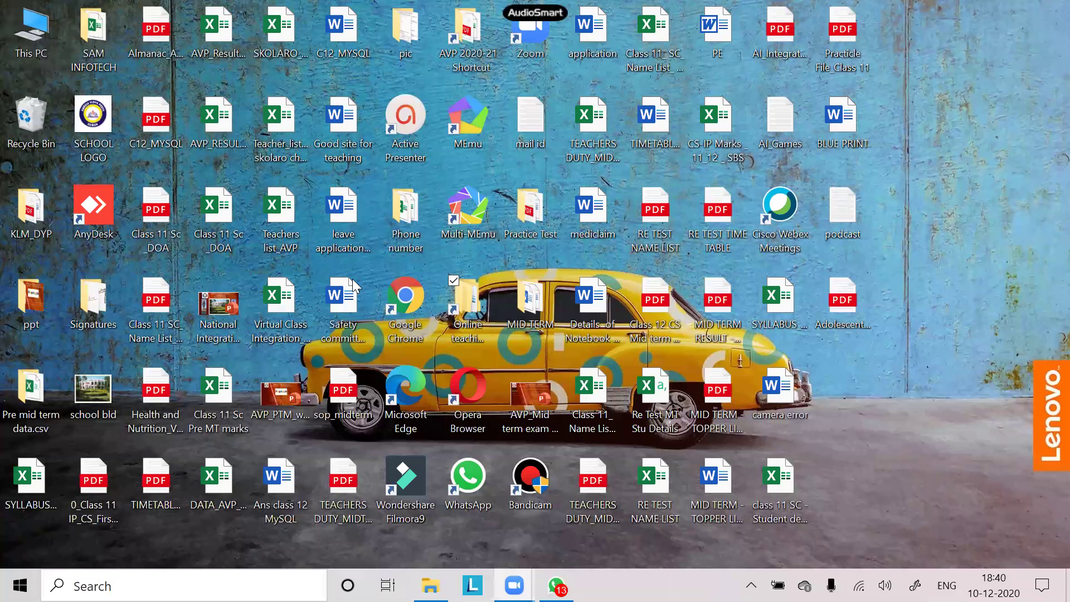
pyautogui.doubleClick(396, 300)
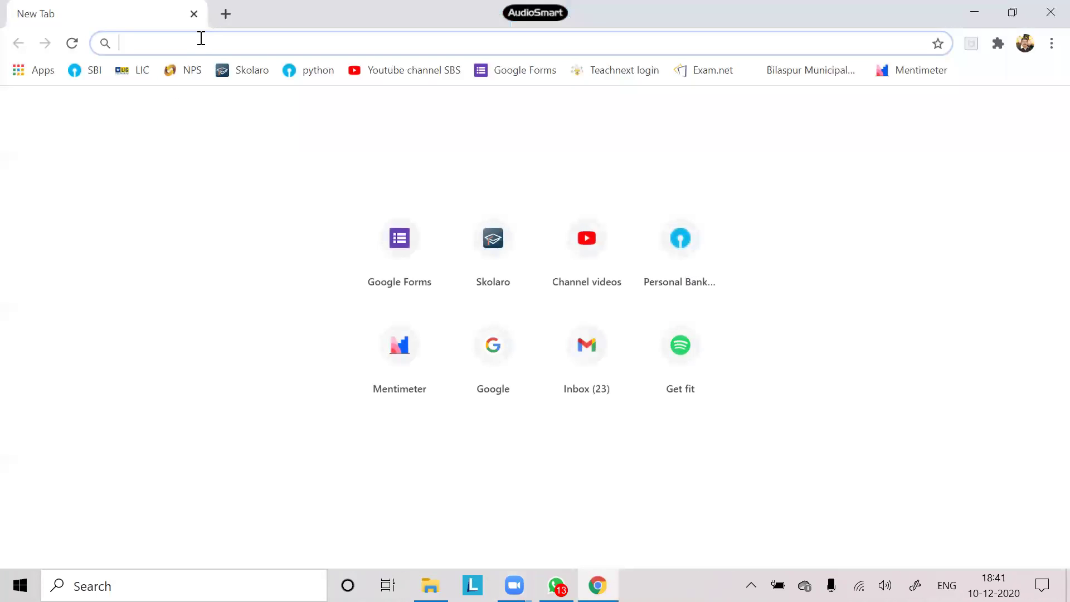
pyautogui.click(492, 349)
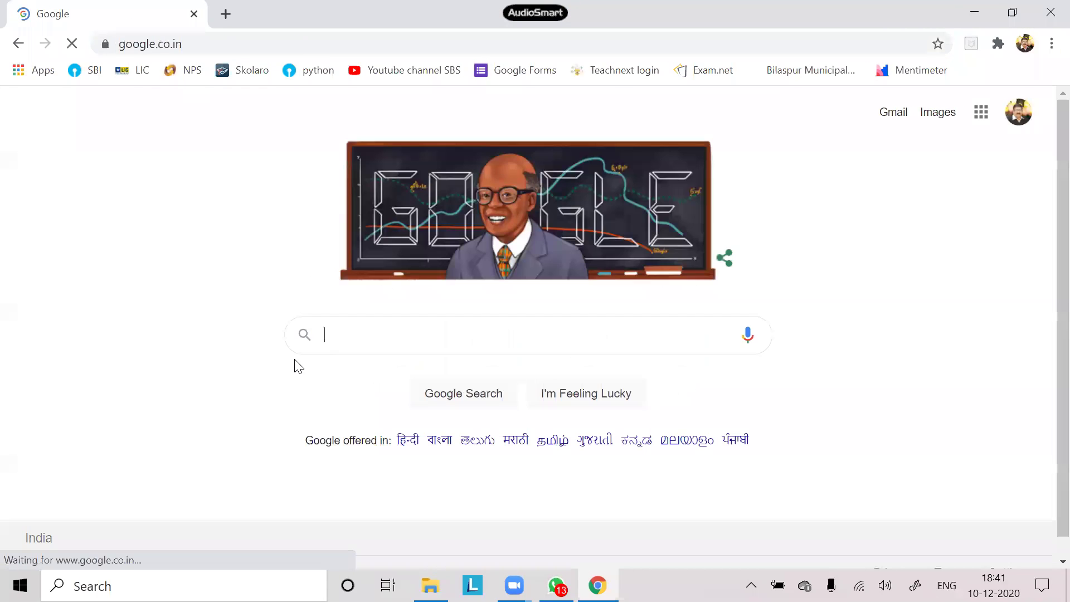
# - Search Google for "google form sign in" and open the Google Forms sign-in result
pyautogui.click(363, 334)
pyautogui.write('go')
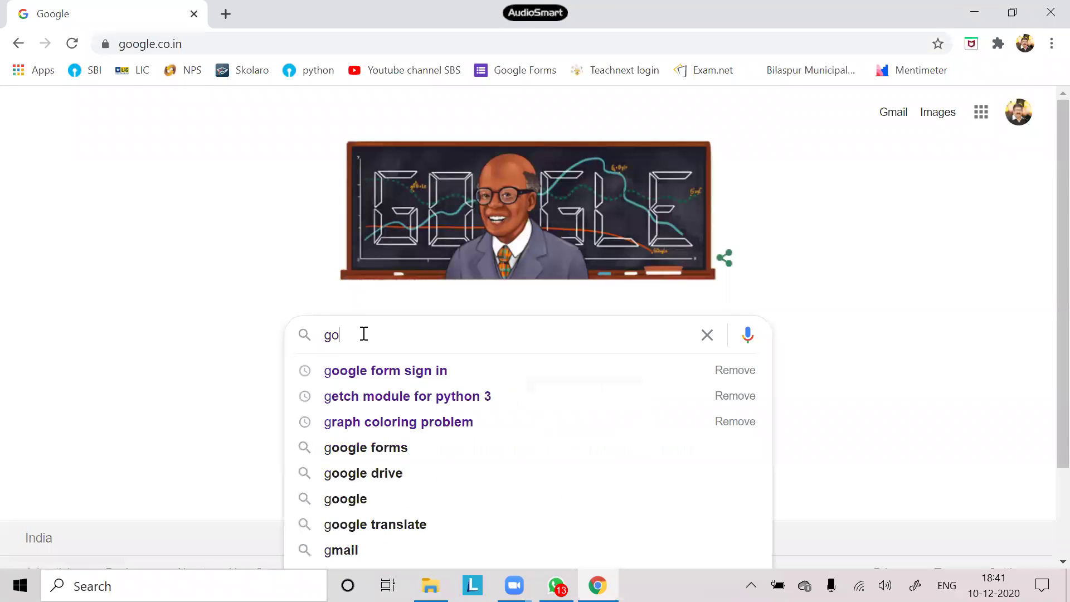
pyautogui.write('ogle')
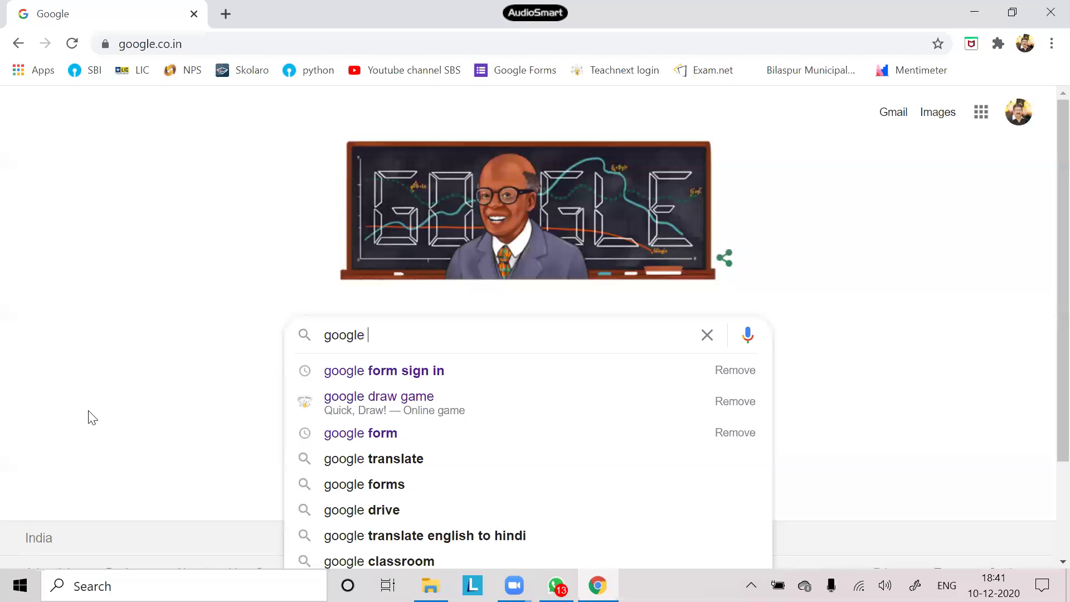
pyautogui.click(385, 370)
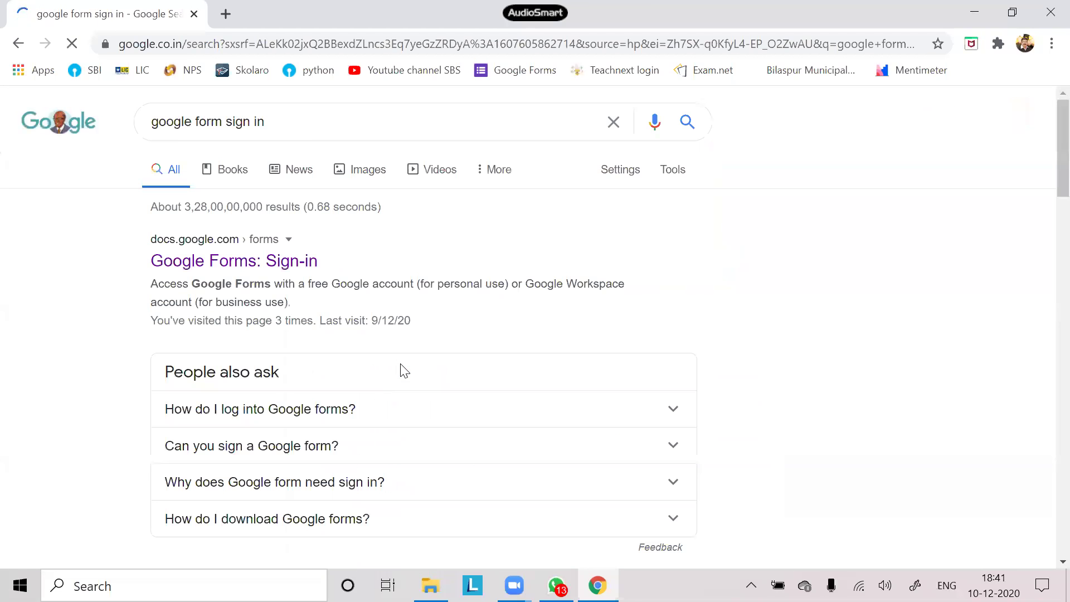
pyautogui.click(277, 260)
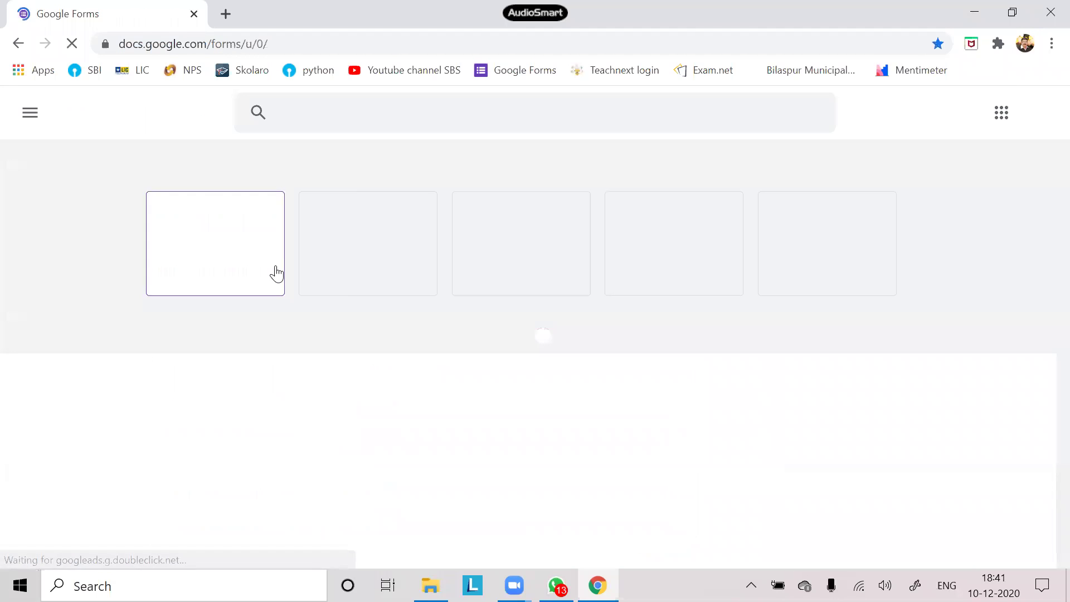